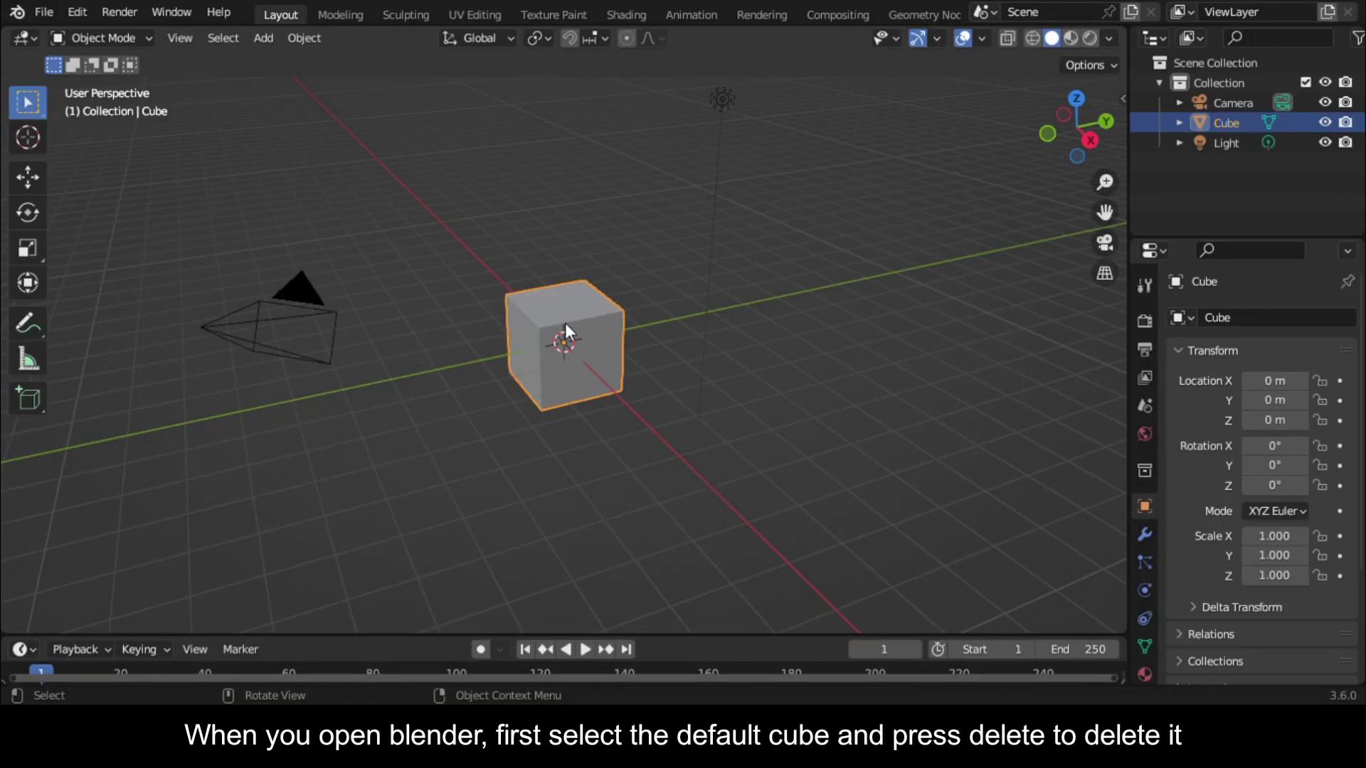
Delete the default cube from the scene
scroll(564, 335, up, 3)
middle_drag(655, 356, 666, 388)
key(Delete)
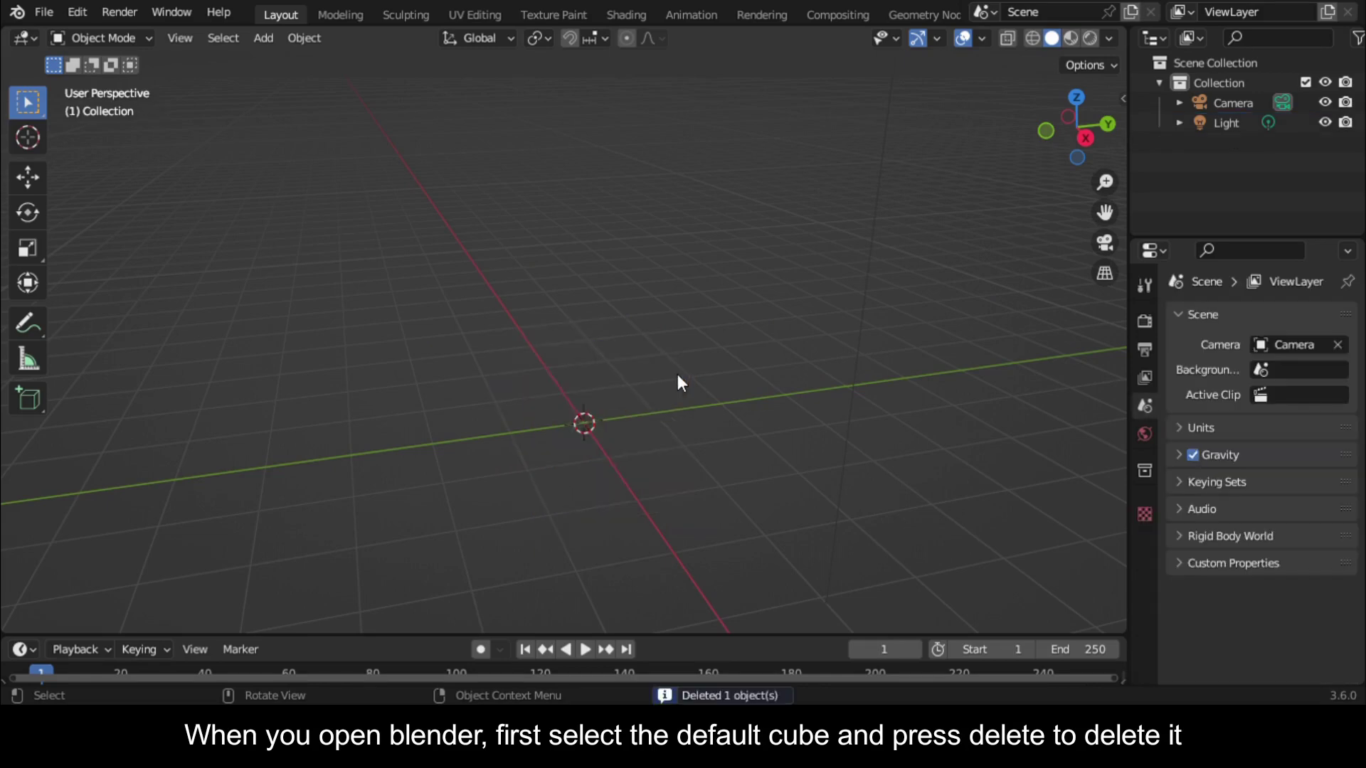
Add an ico sphere with 1 subdivision and scale it down uniformly to about 0.284
key(shift+a)
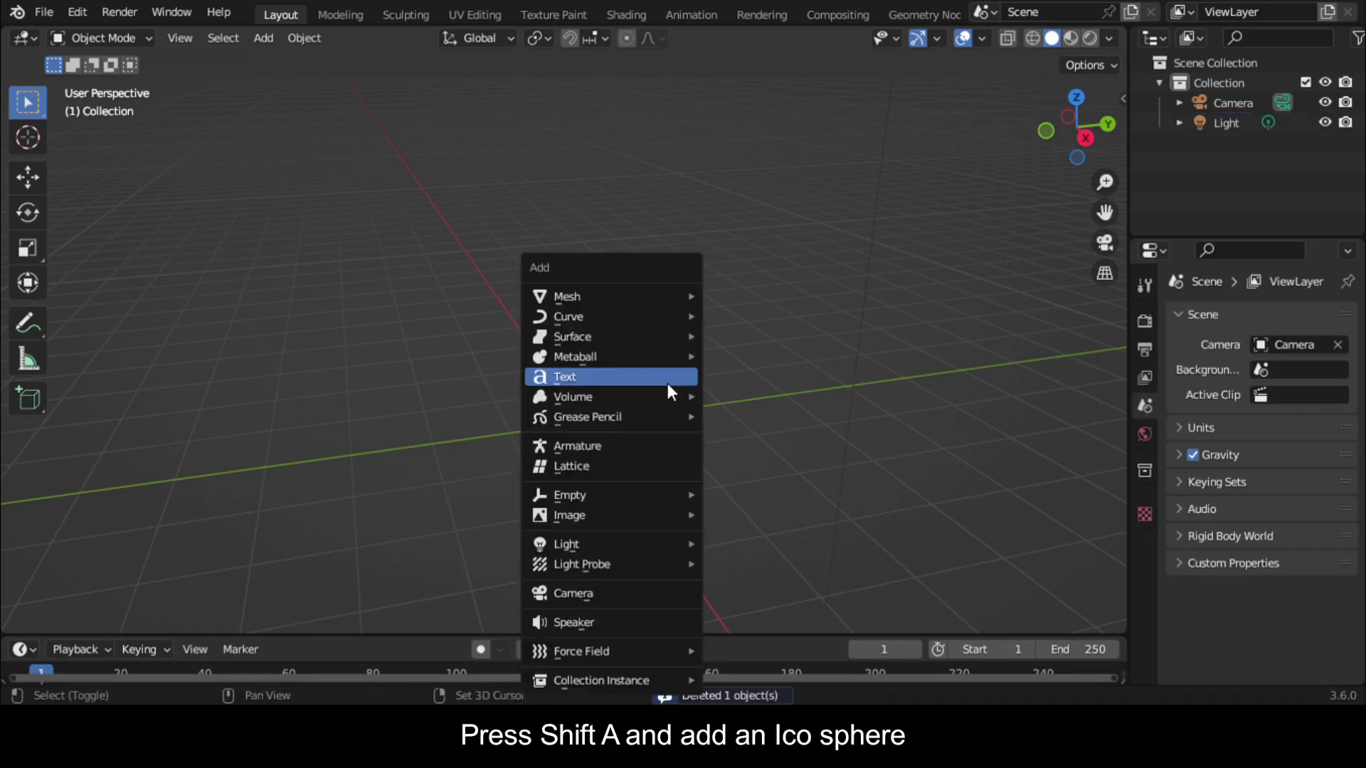
mouse_move(658, 294)
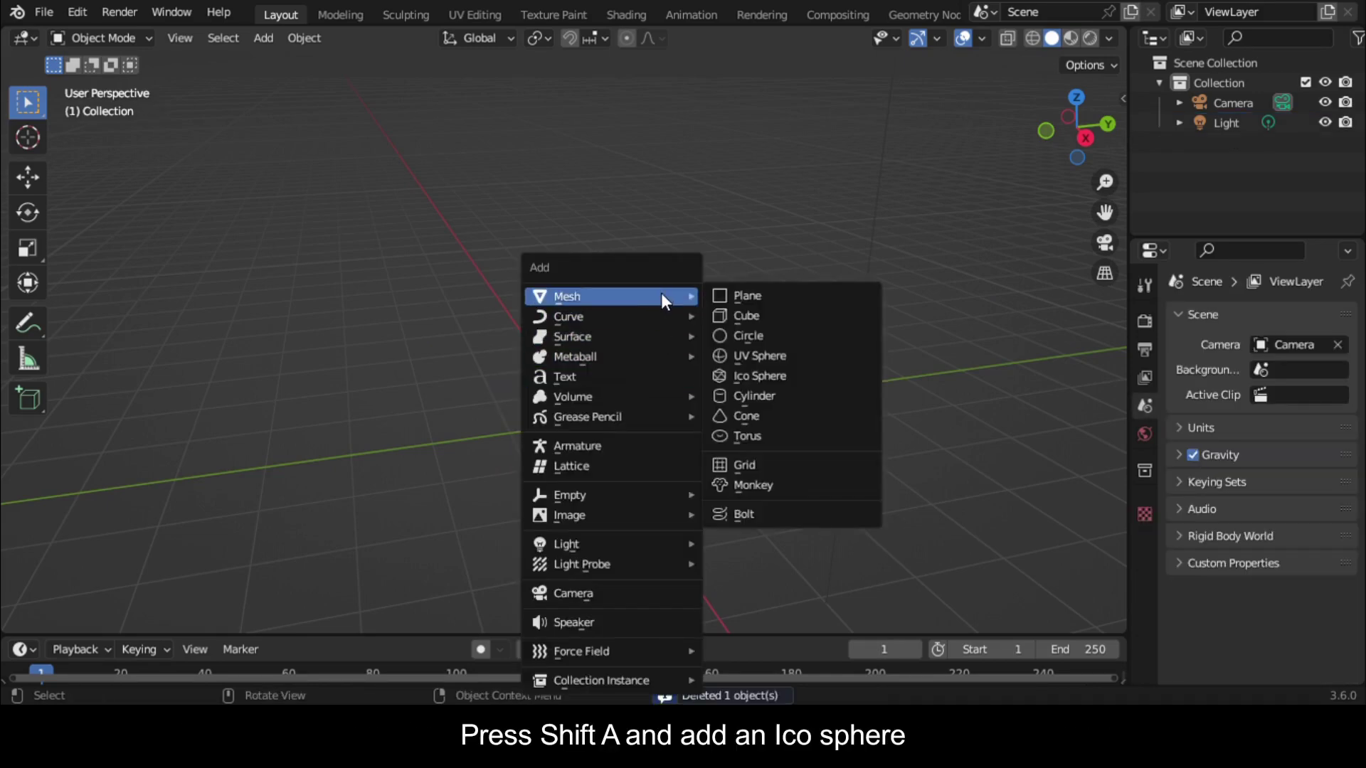
click(771, 374)
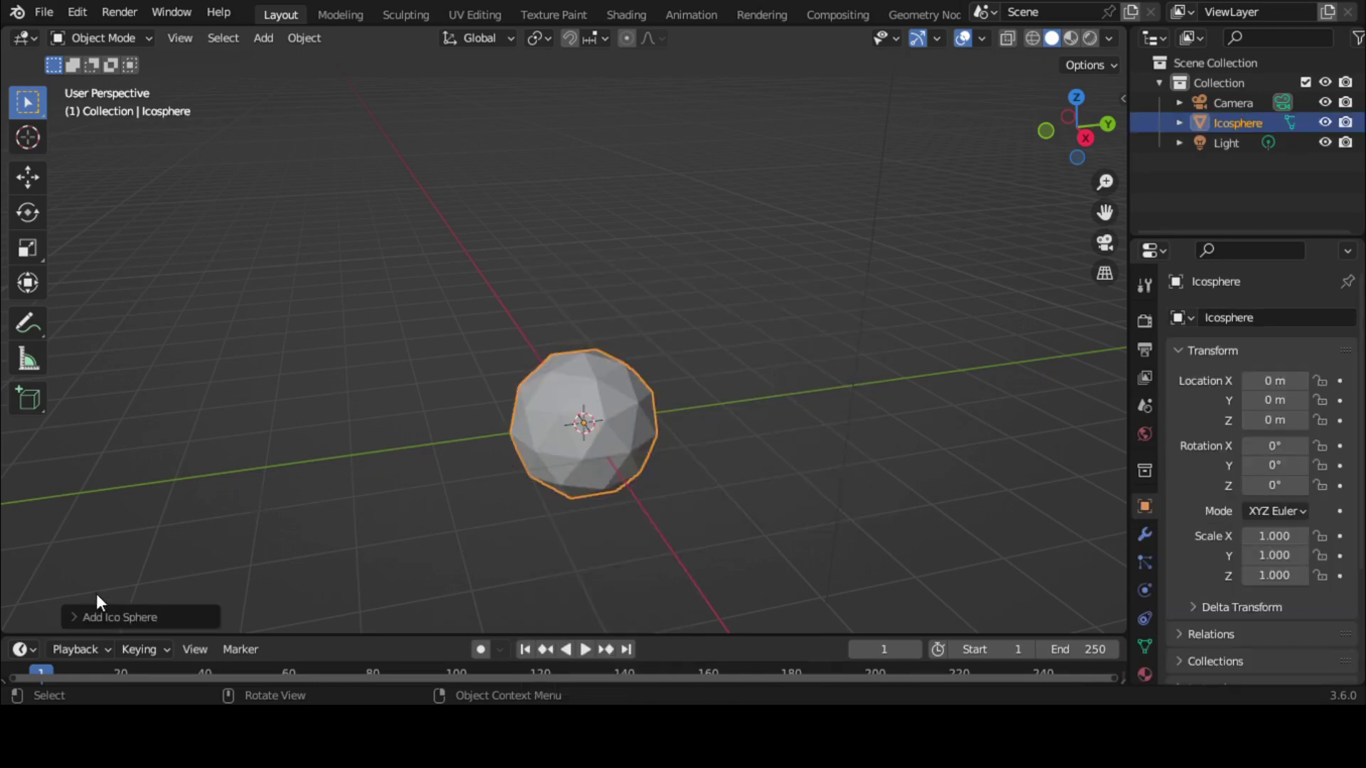
click(76, 613)
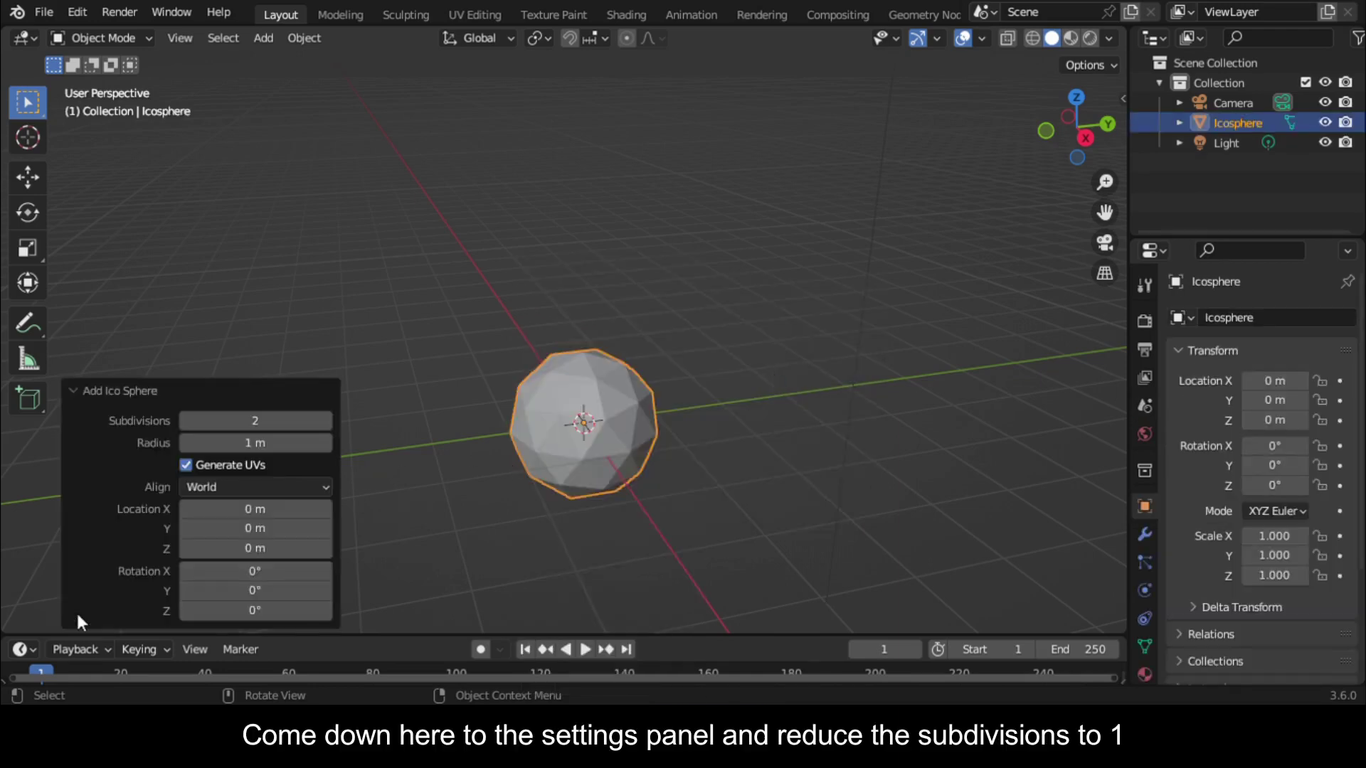
click(186, 420)
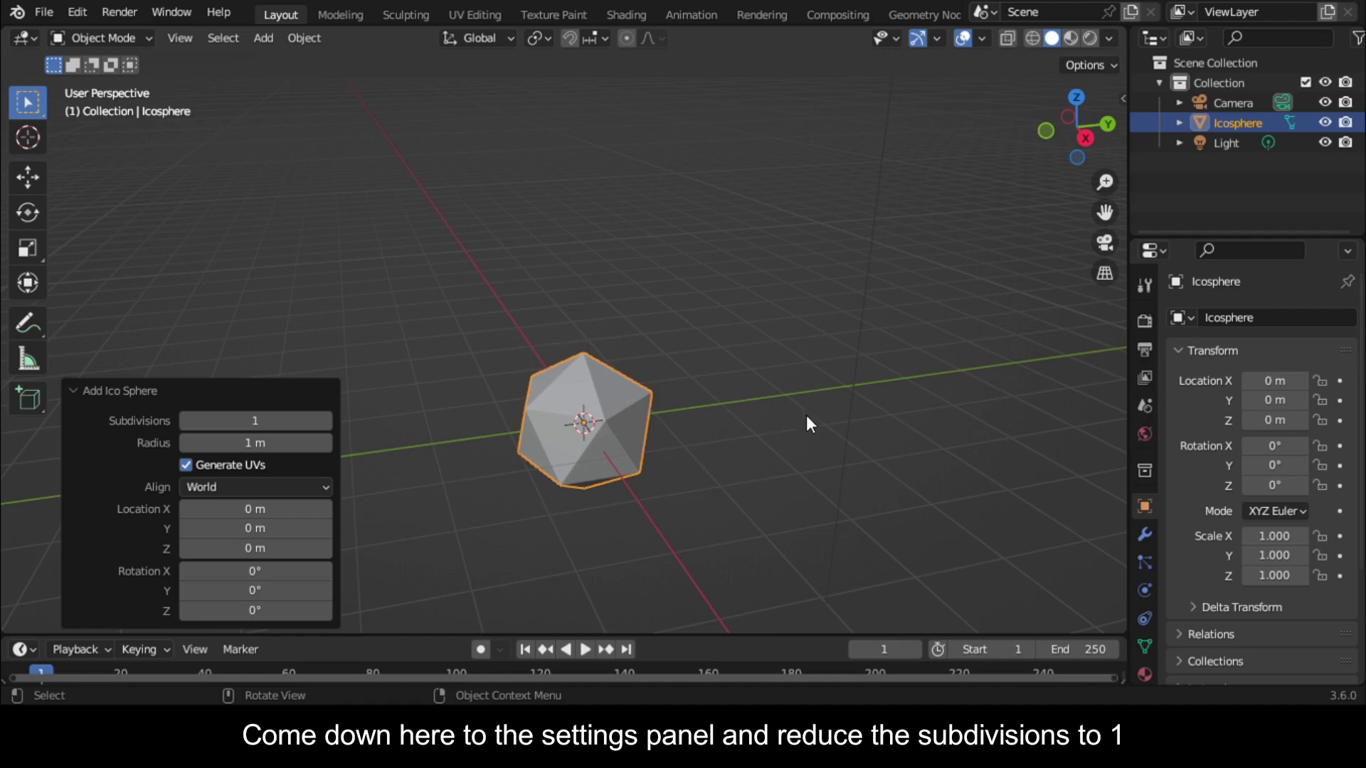
click(94, 392)
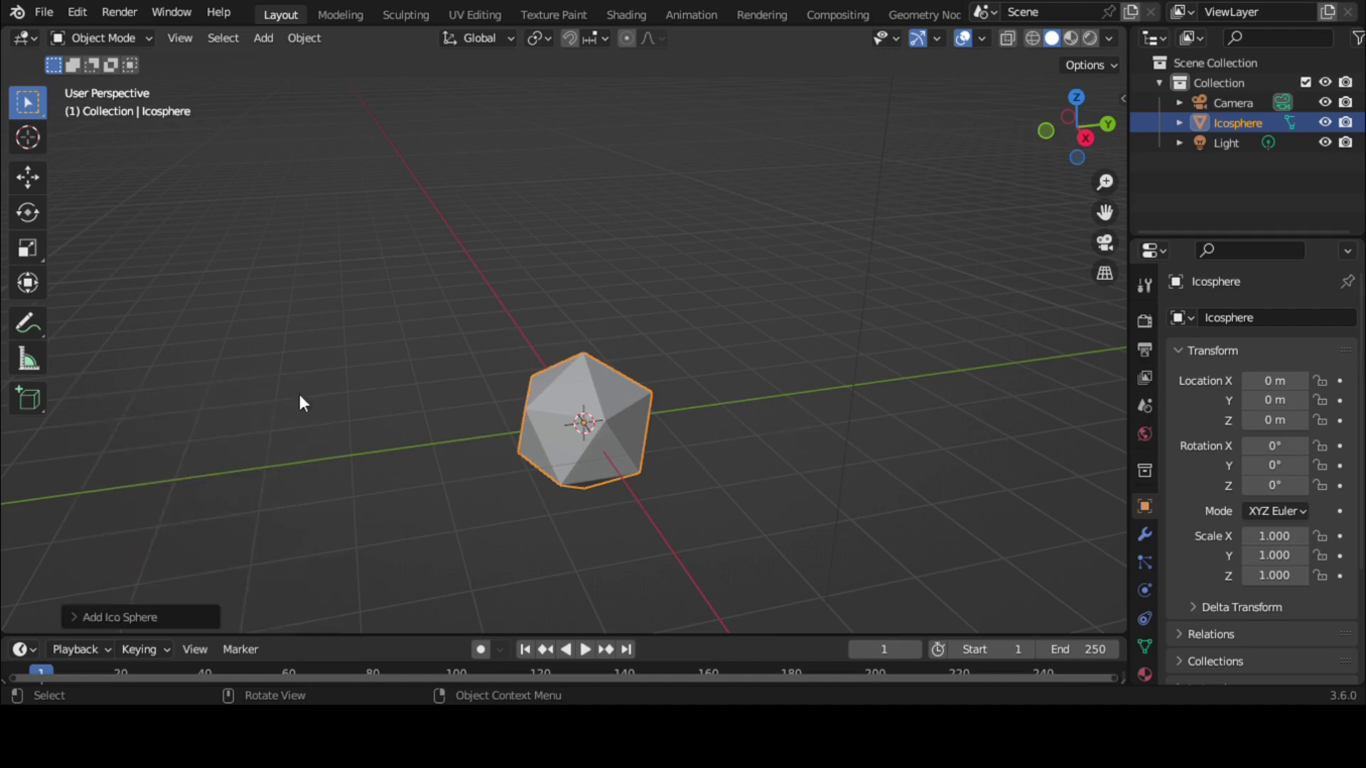
key(s)
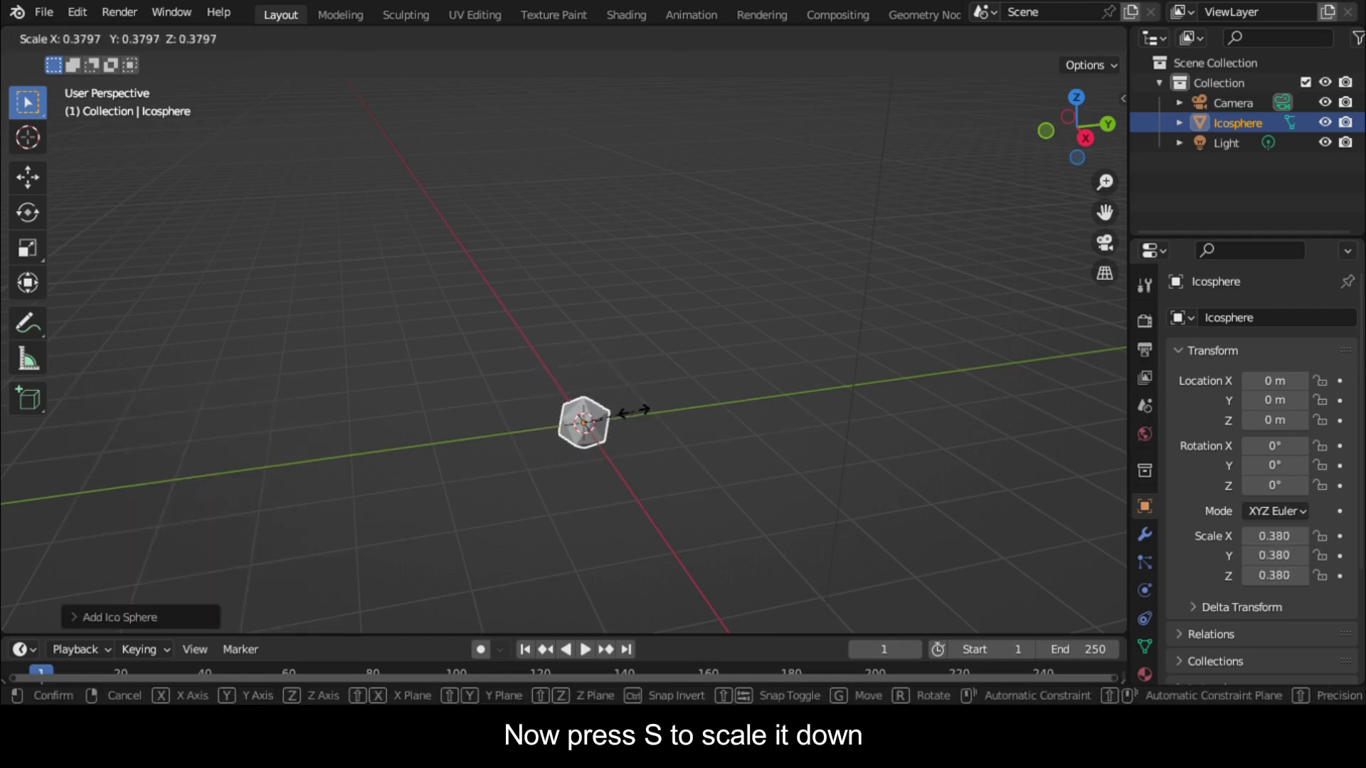
click(622, 416)
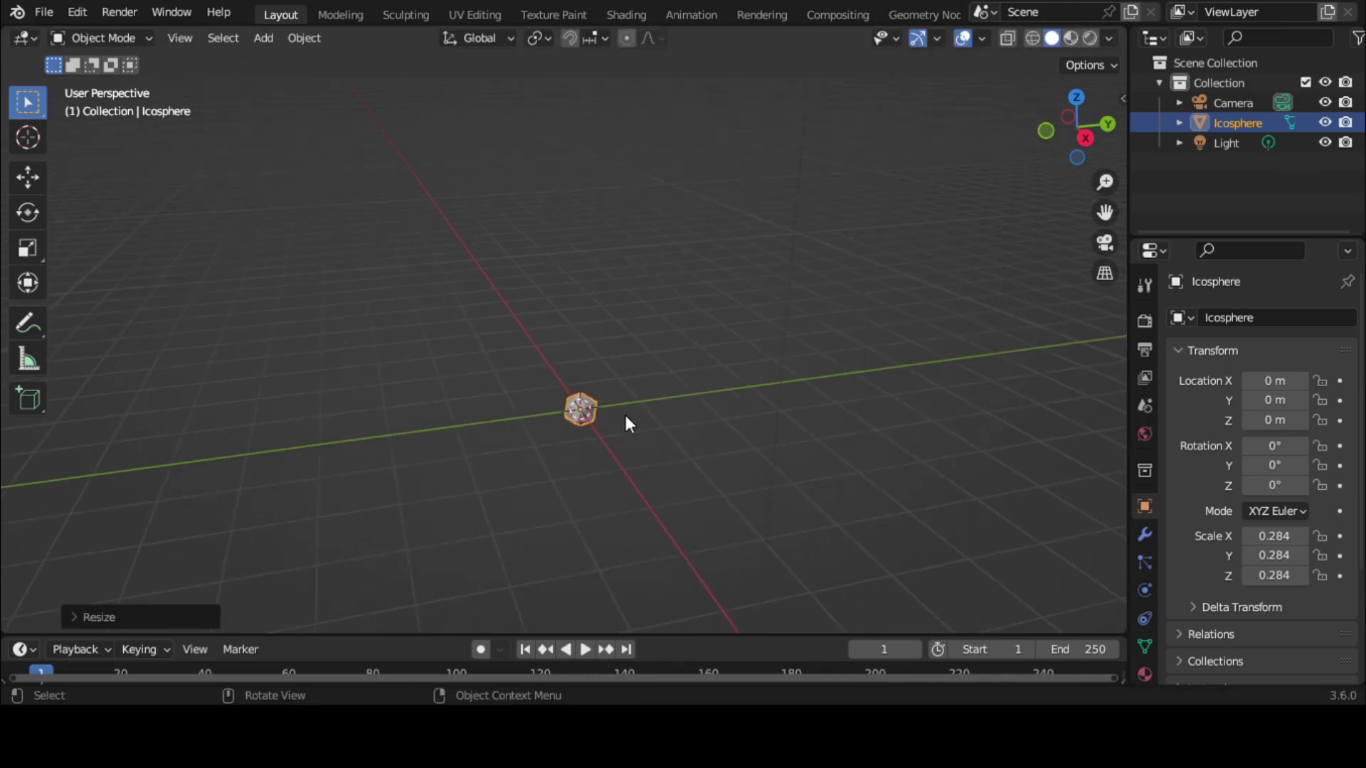
Add a mesh cube around the ico sphere and switch the viewport shading to wireframe
key(shift+a)
mouse_move(640, 297)
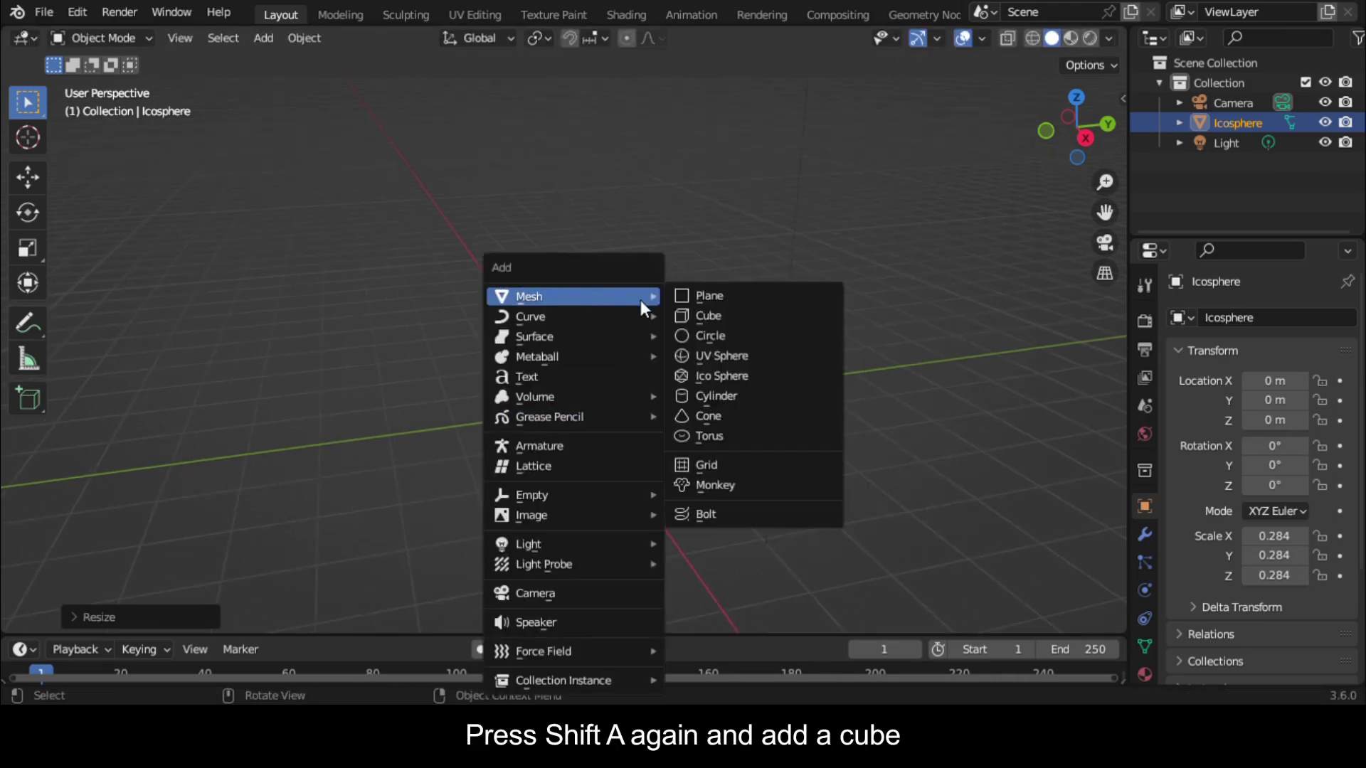
click(745, 317)
scroll(912, 250, down, 2)
drag(1076, 128, 1047, 203)
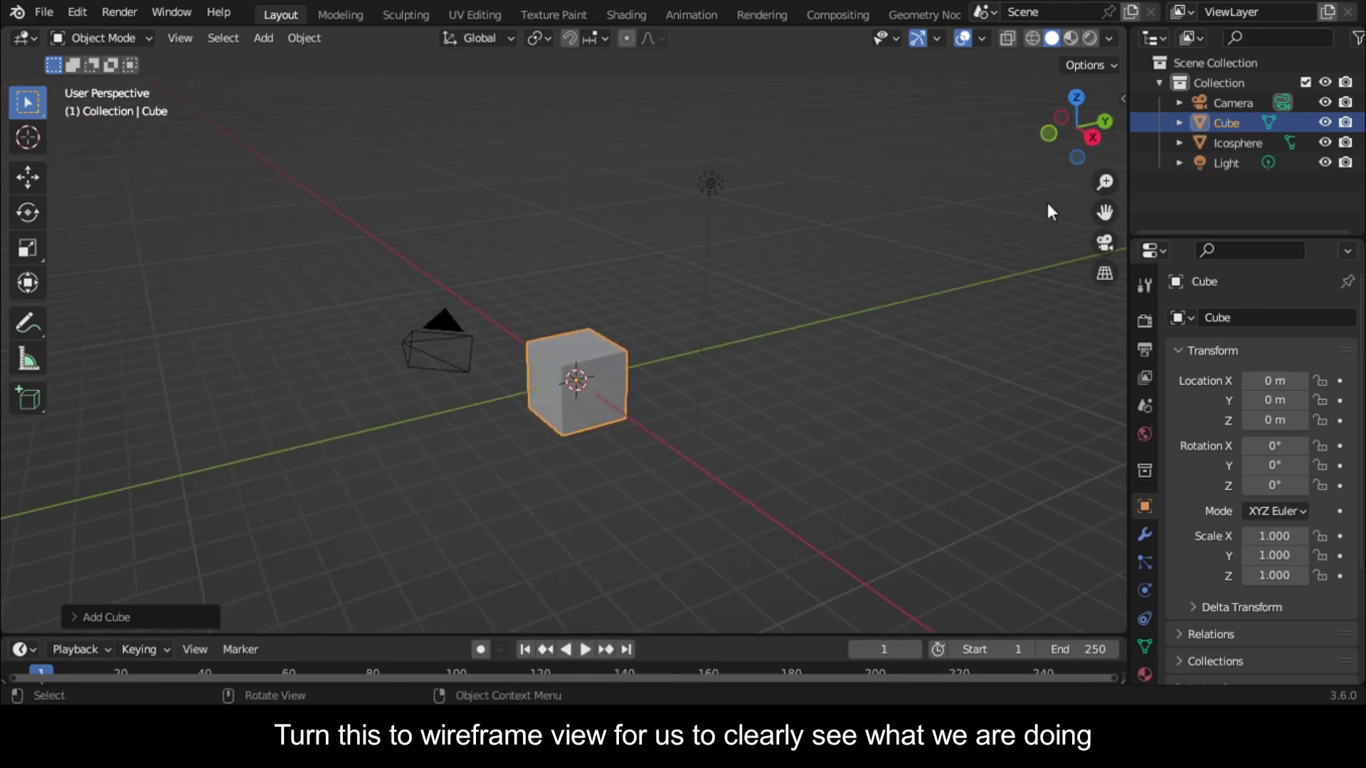
click(1035, 38)
scroll(903, 285, up, 5)
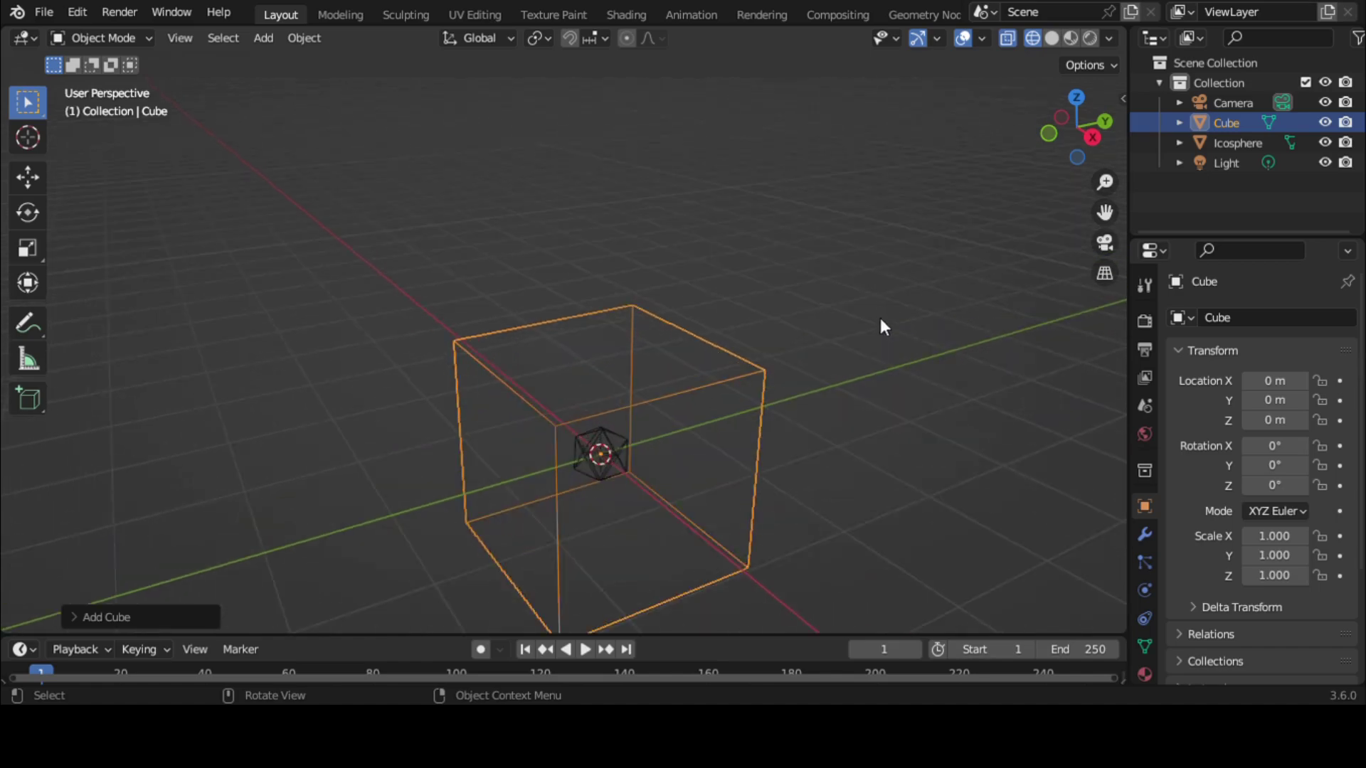
Scale the ico sphere inside the cube down further to about 0.156, working in the right orthographic view
click(601, 470)
click(1092, 137)
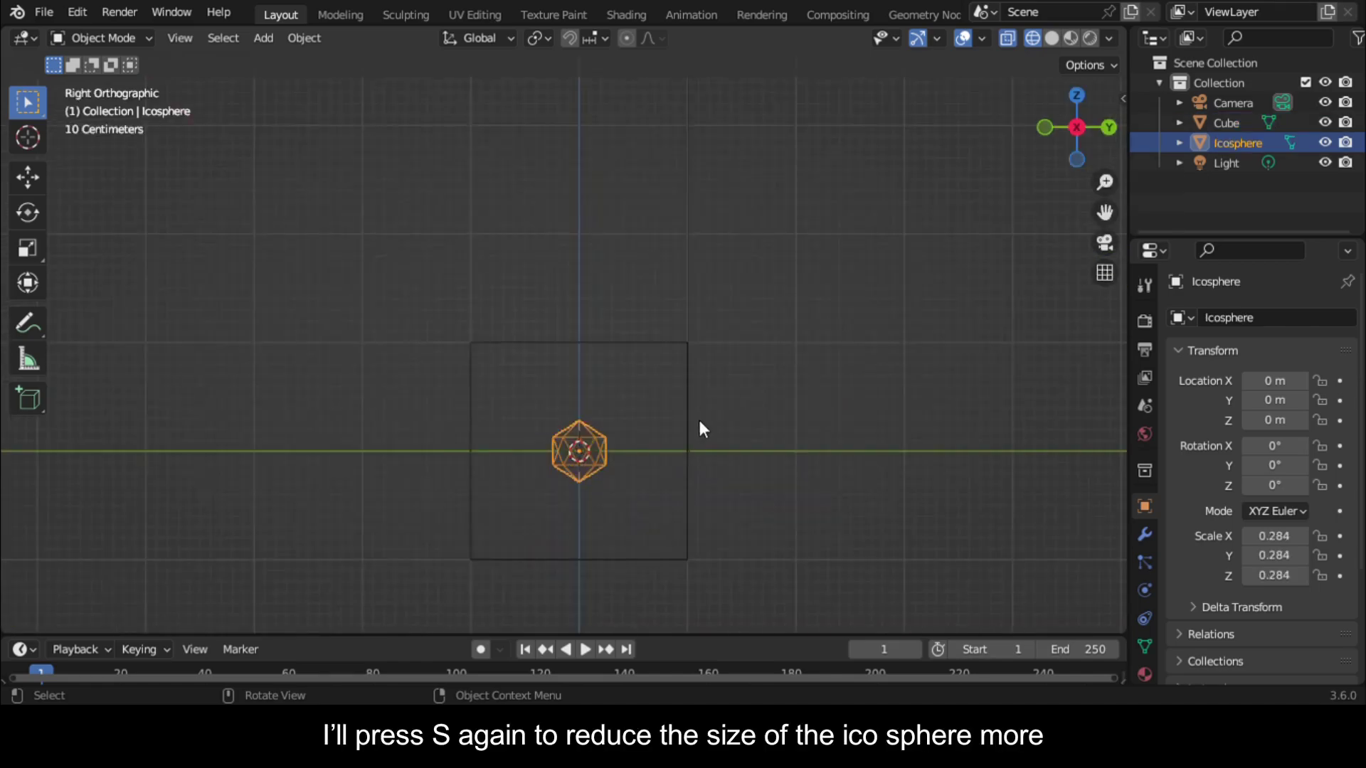
key(s)
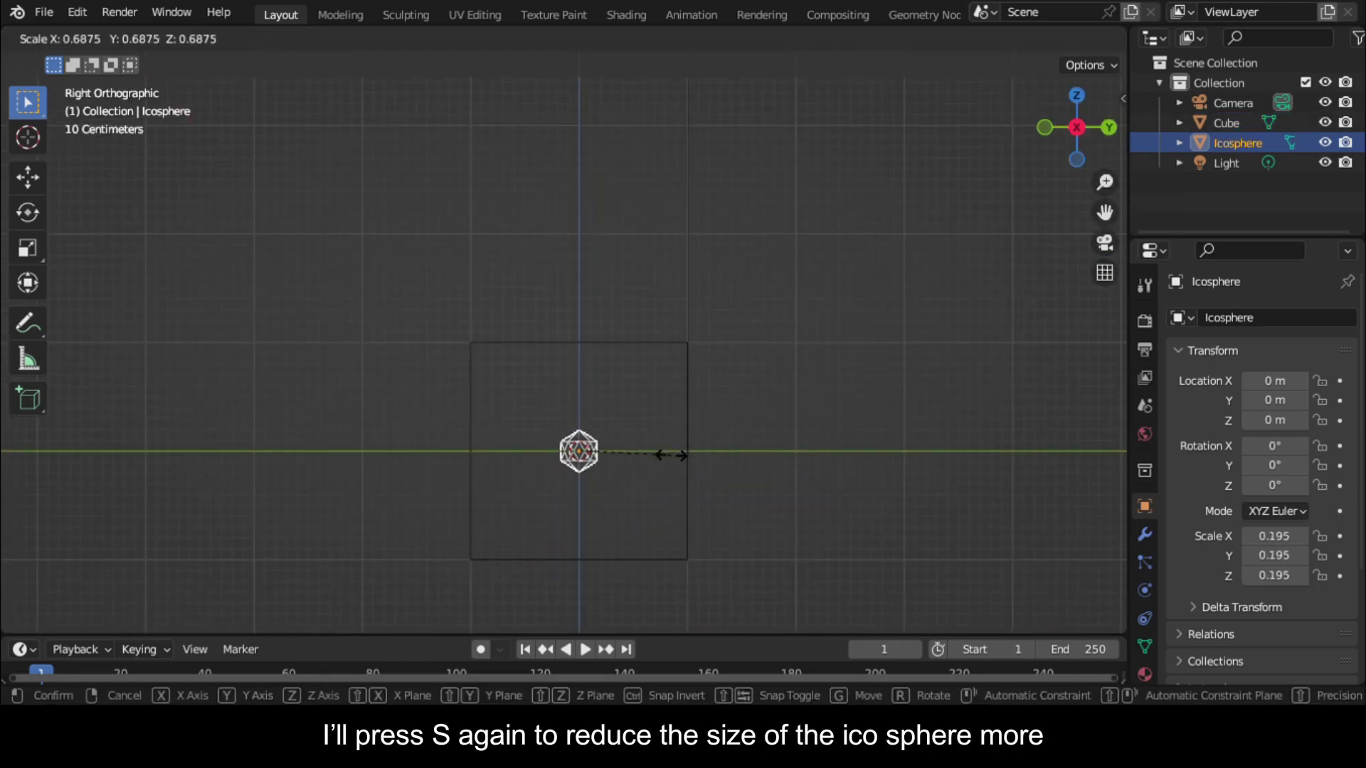
click(662, 463)
Add a UV sphere and scale it to about 0.958 so it does not touch the cube's faces
mouse_move(662, 462)
middle_down()
mouse_move(641, 434)
mouse_move(674, 445)
middle_up()
key(shift+a)
mouse_move(669, 297)
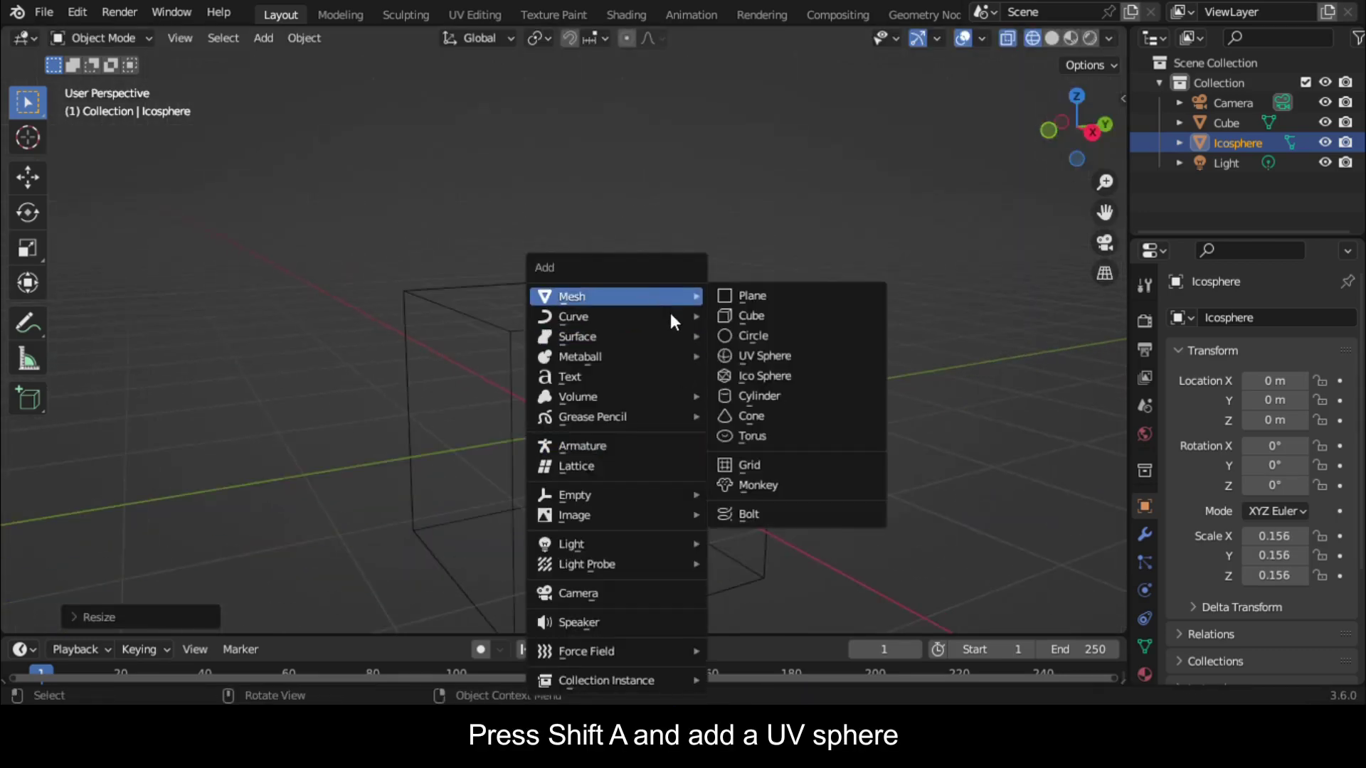
click(725, 356)
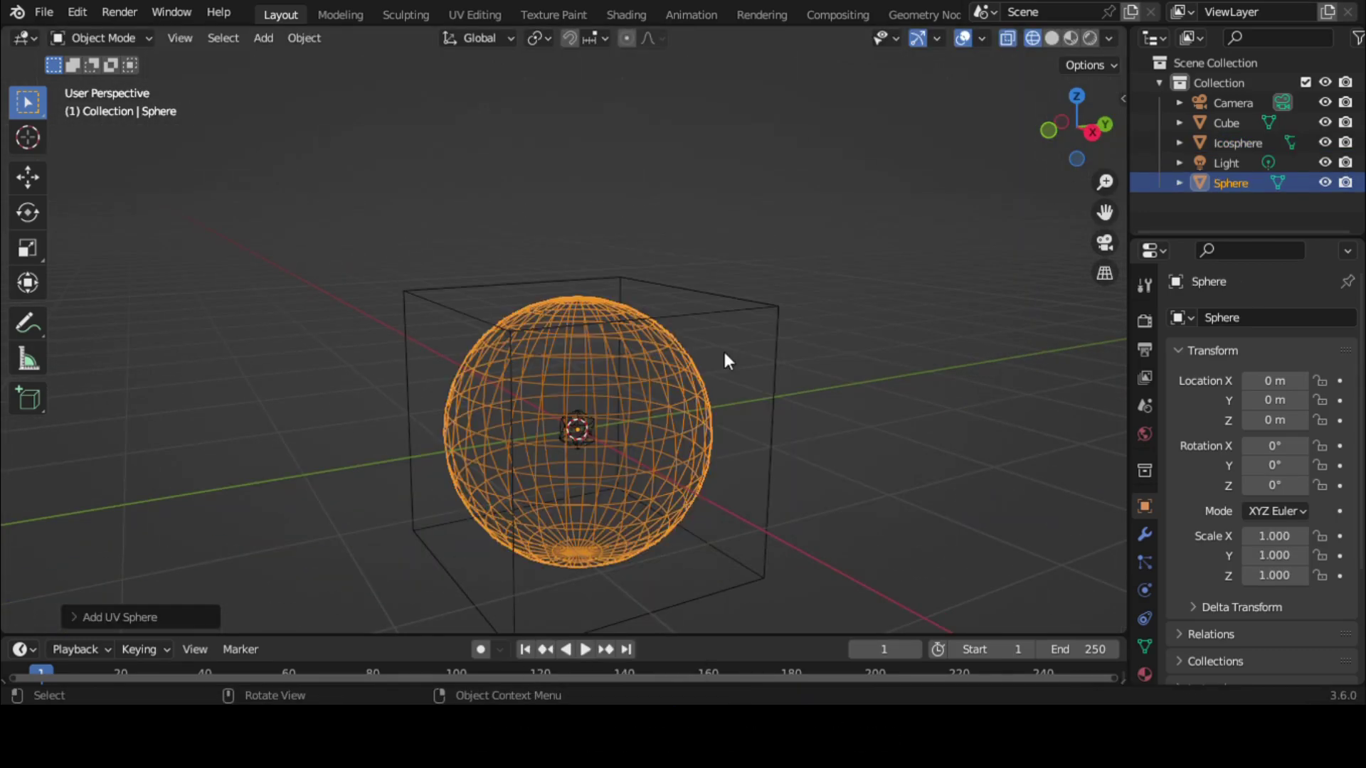
click(1099, 134)
scroll(1017, 370, up, 1)
key(s)
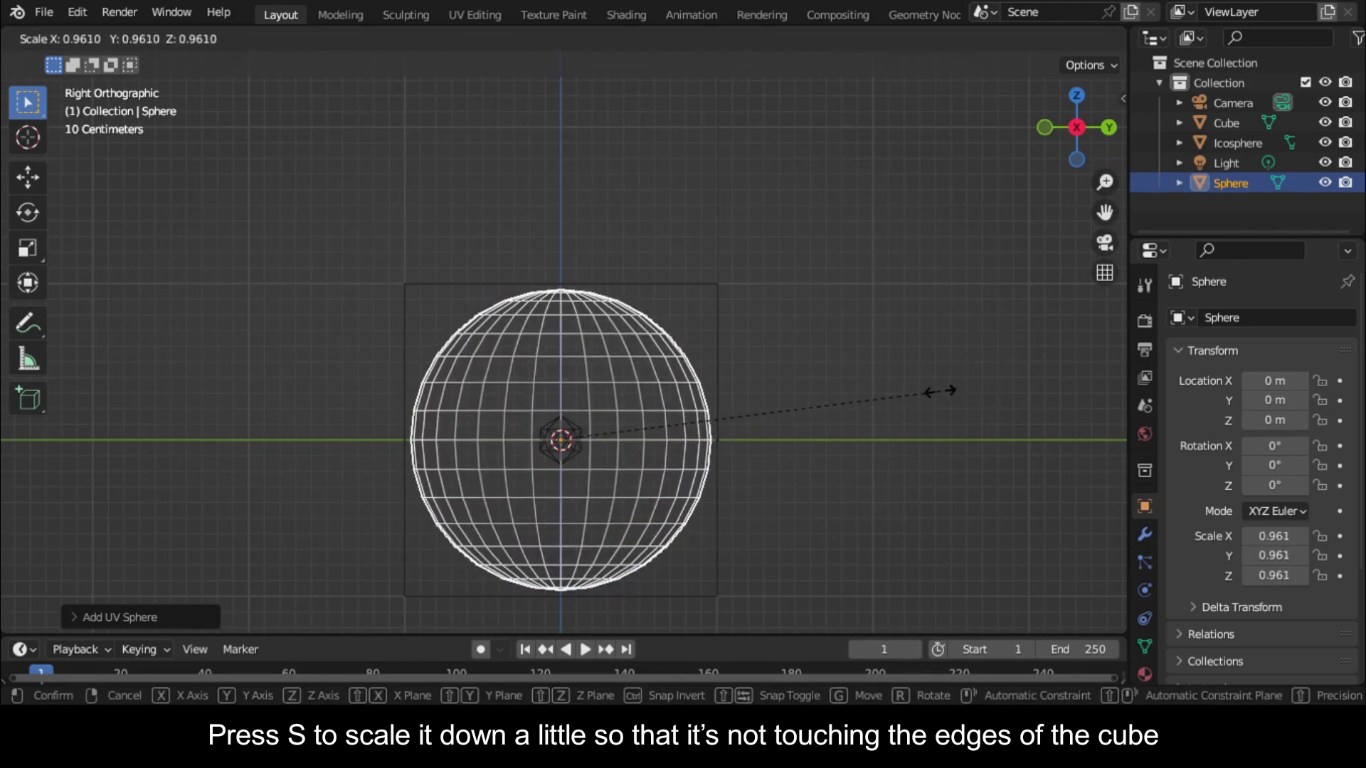
click(938, 396)
Add fluid physics to the small ico sphere at the centre of the UV sphere
drag(1075, 139, 1064, 146)
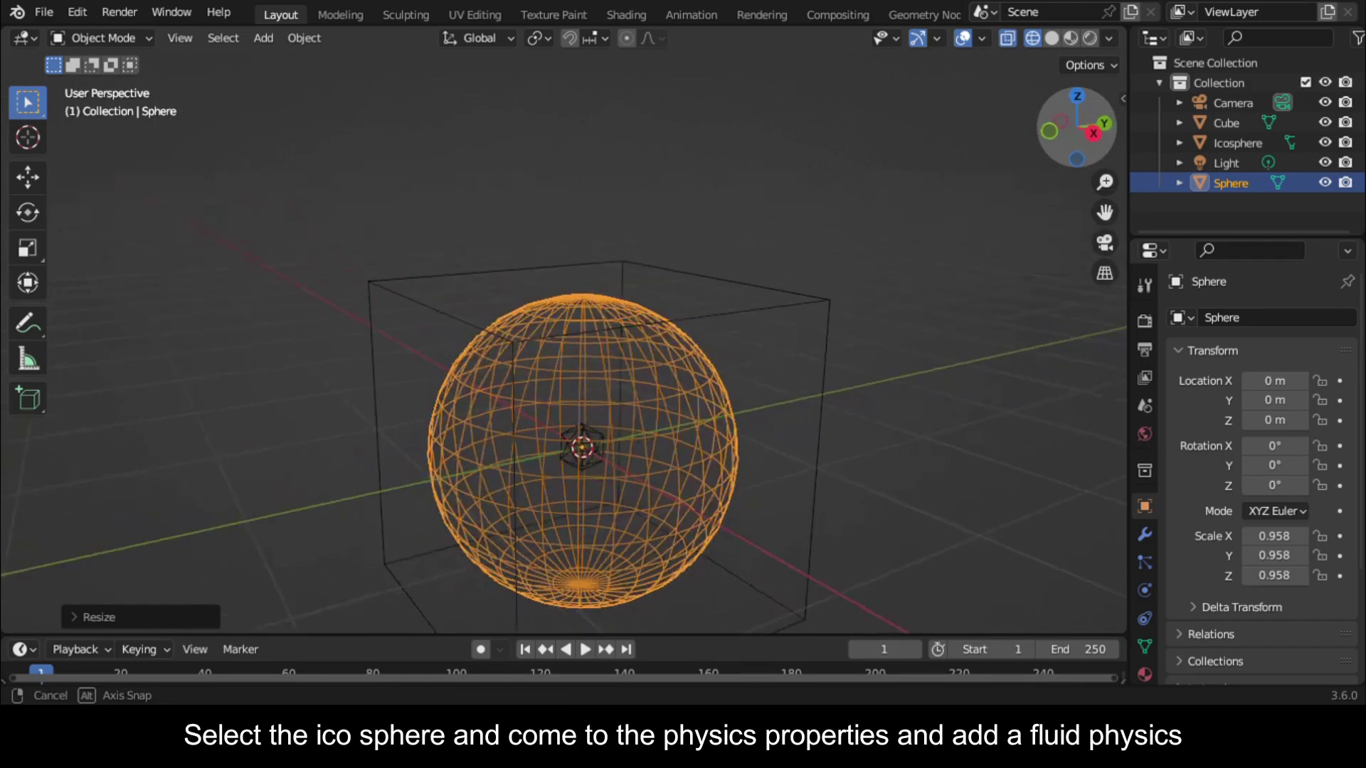
scroll(603, 448, up, 2)
click(605, 462)
scroll(1197, 539, down, 5)
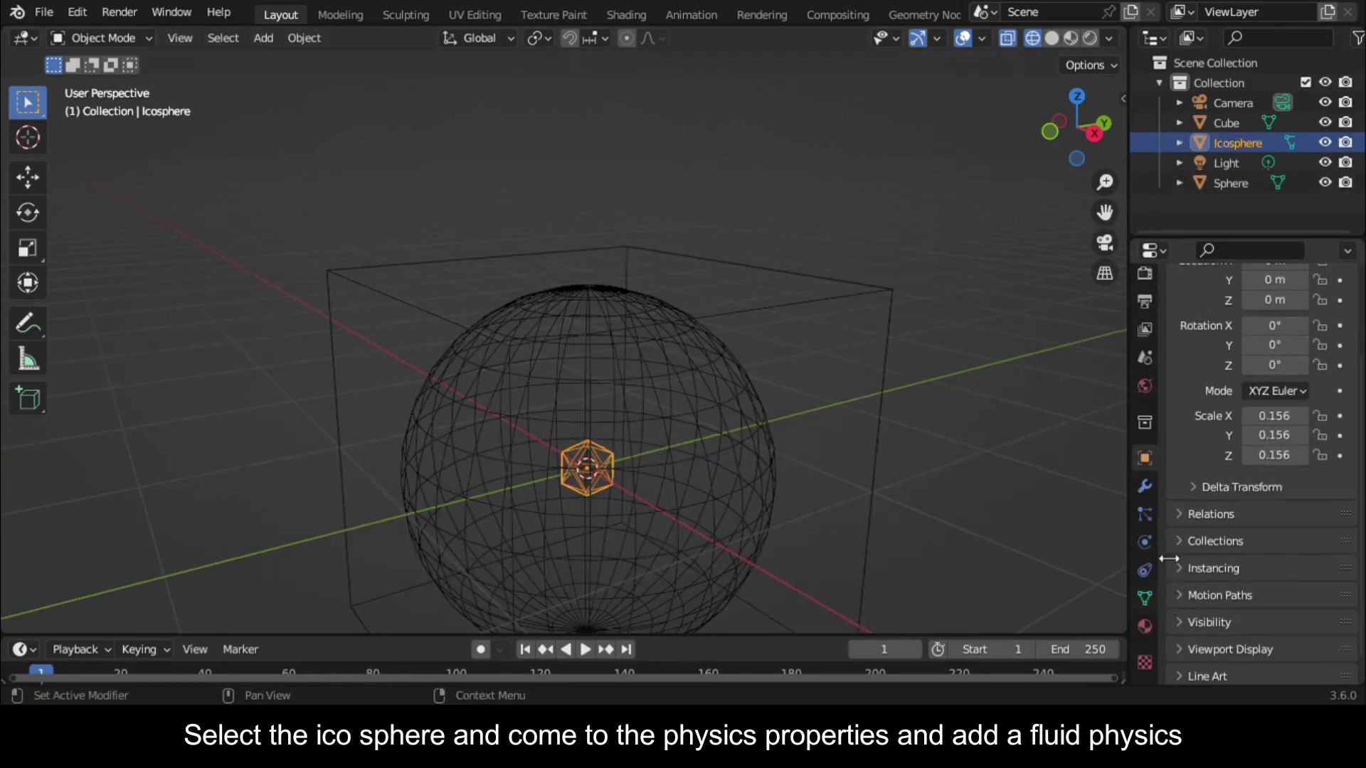
click(1144, 542)
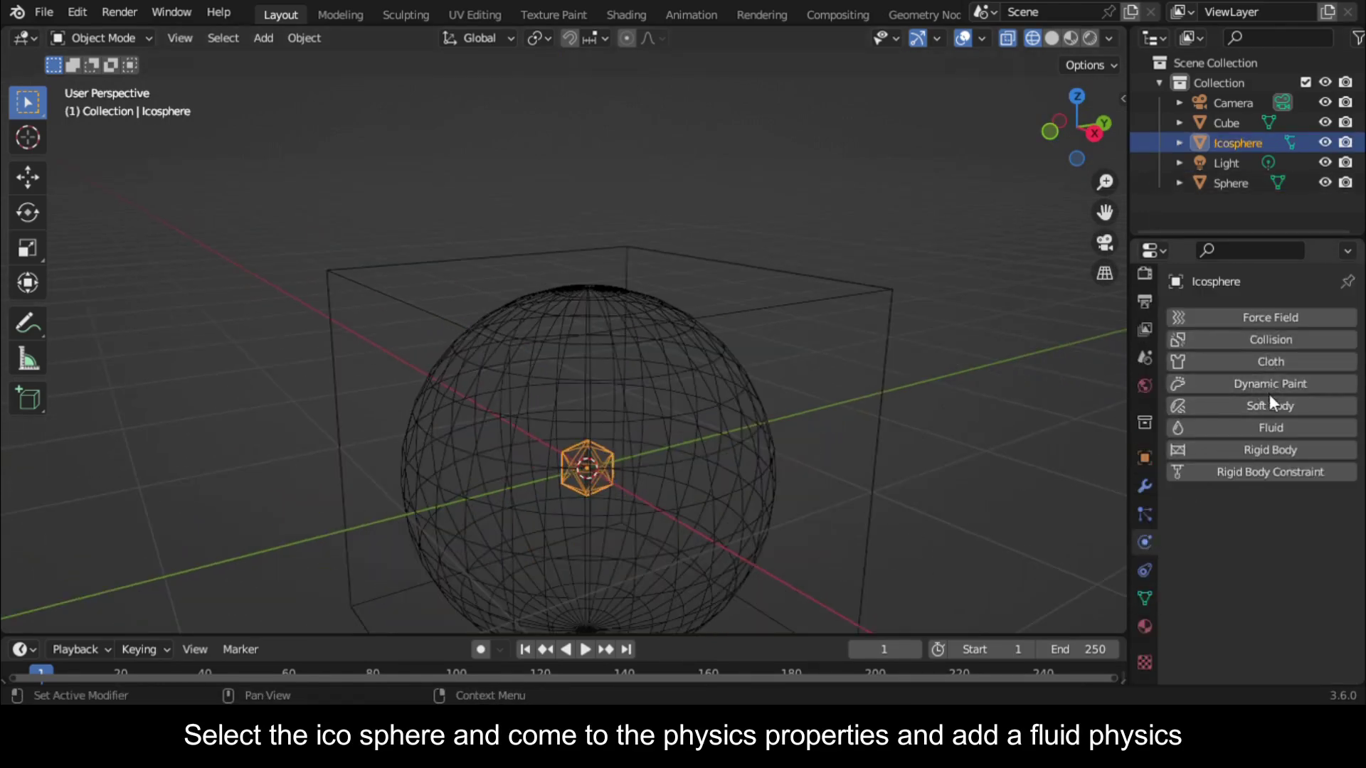
click(1270, 428)
Set the ico sphere's fluid type to Flow, with flow type Liquid and flow behavior Inflow
click(1259, 535)
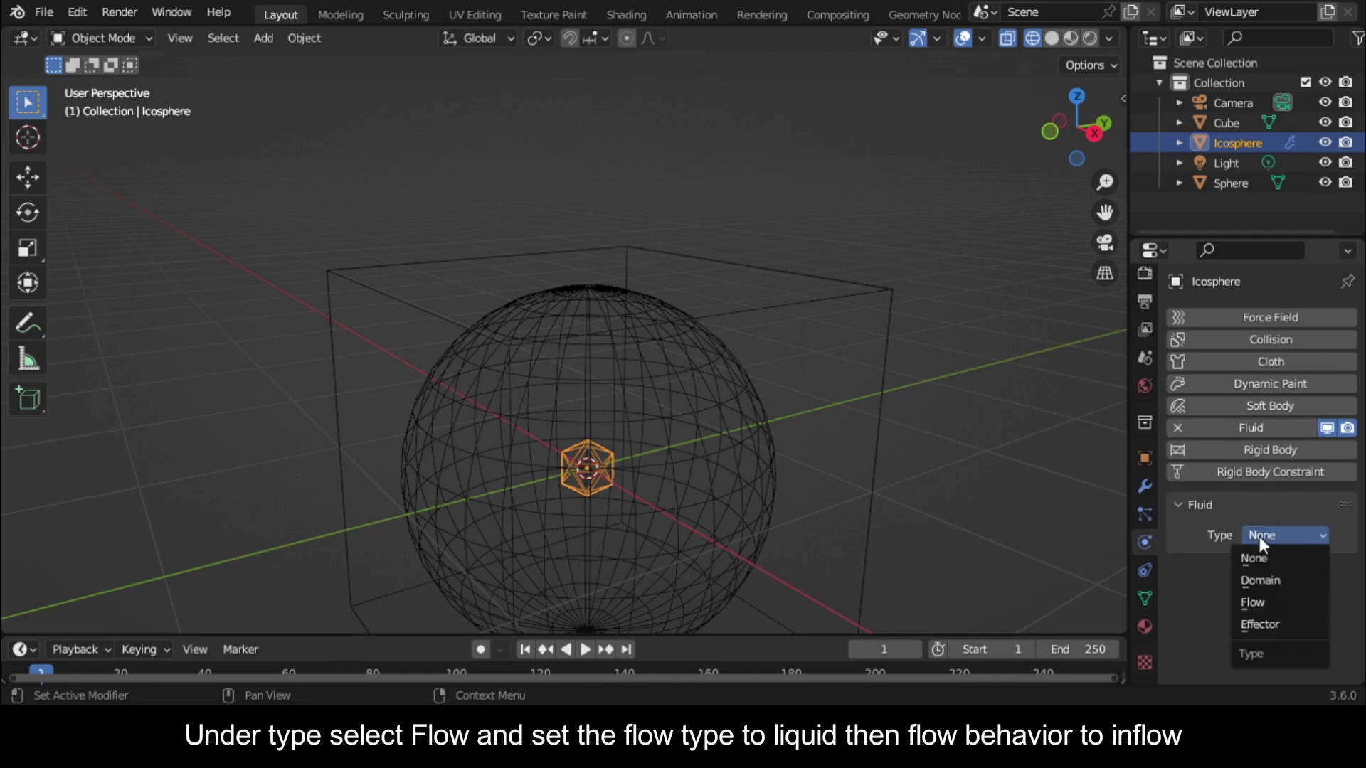
click(1268, 601)
click(1281, 596)
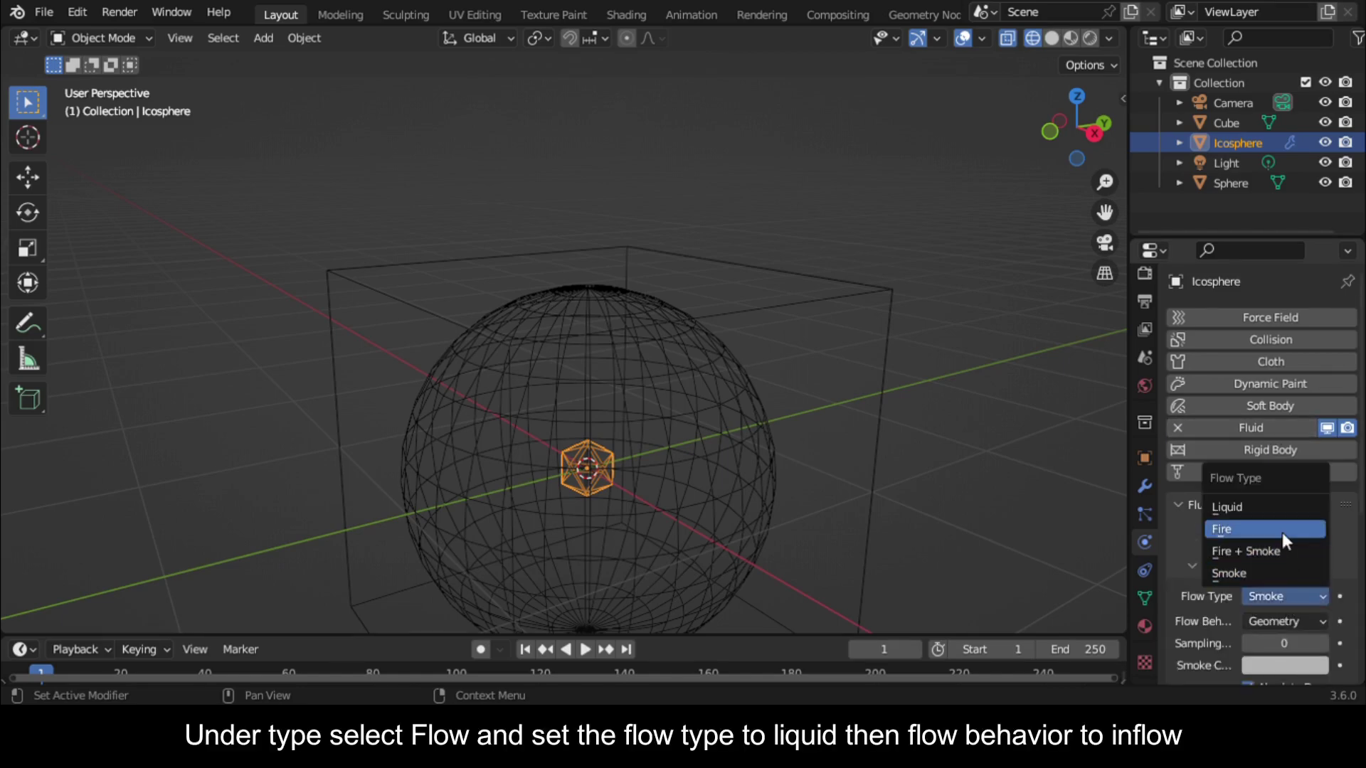
click(1291, 509)
click(1270, 620)
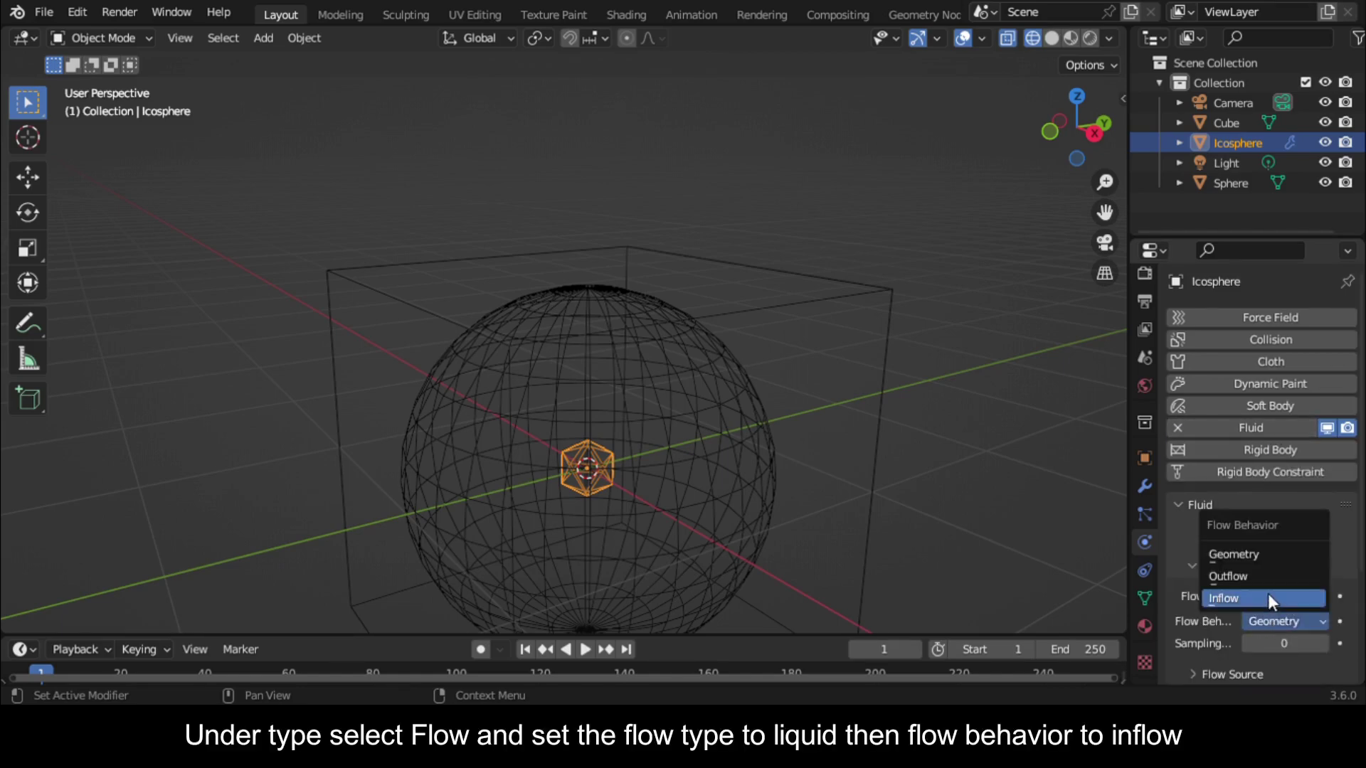
click(1268, 596)
scroll(1279, 614, down, 2)
scroll(1279, 614, down, 4)
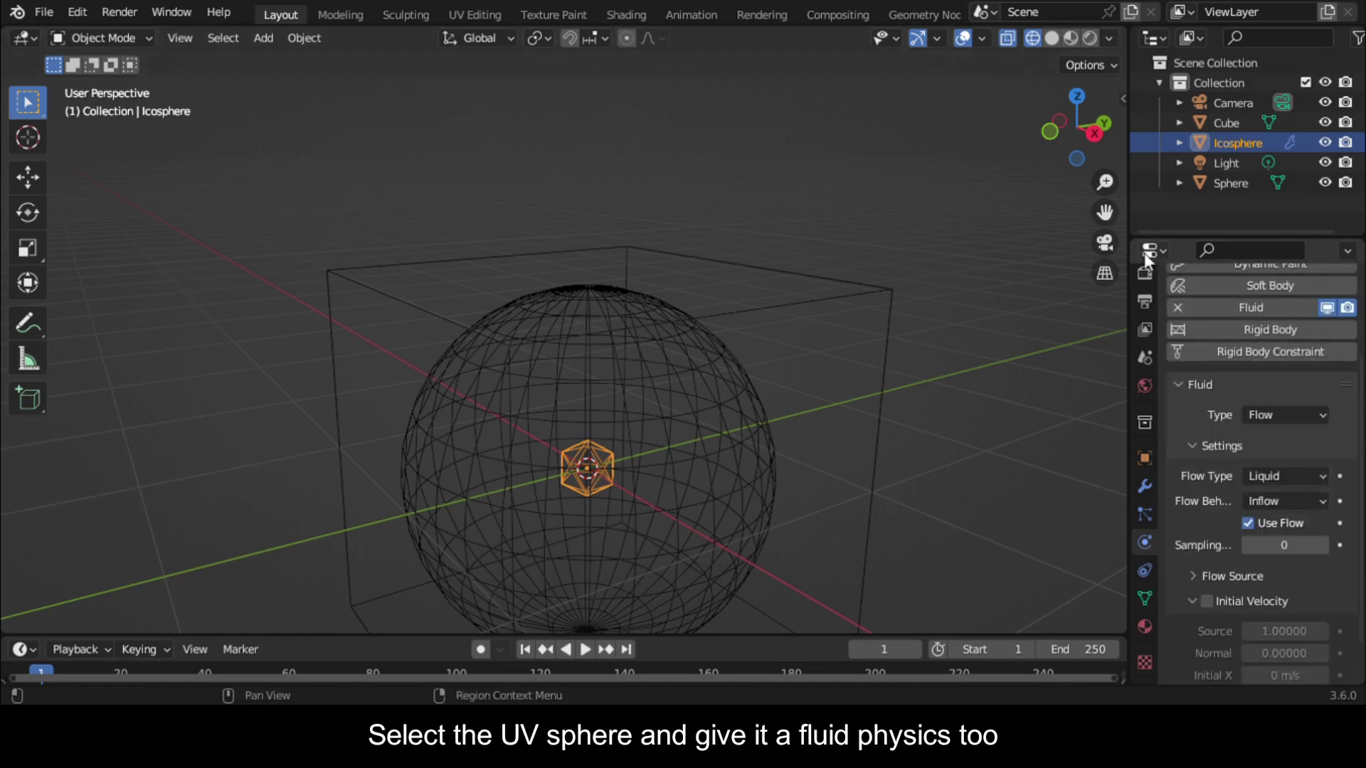
Add fluid physics to the UV sphere and set its fluid type to Effector
middle_drag(818, 577, 755, 523)
click(732, 469)
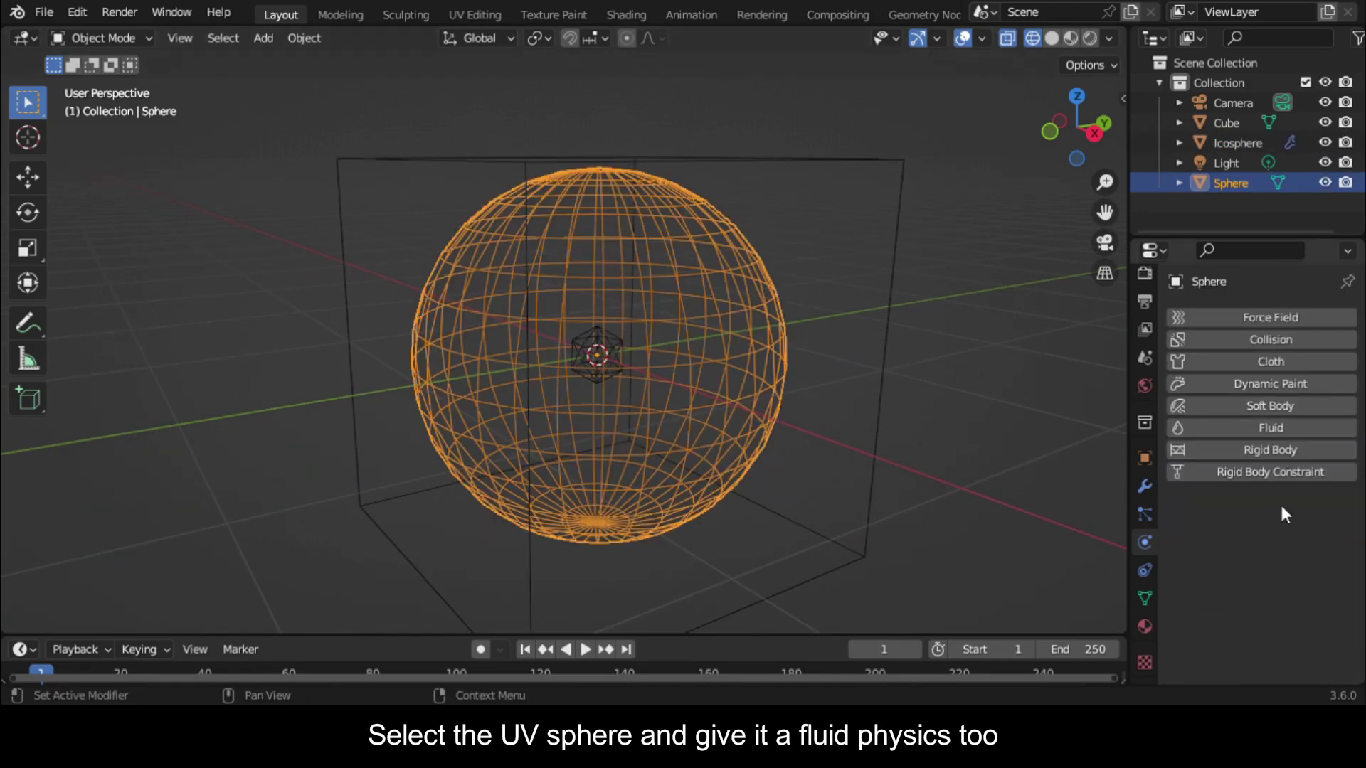
click(1300, 429)
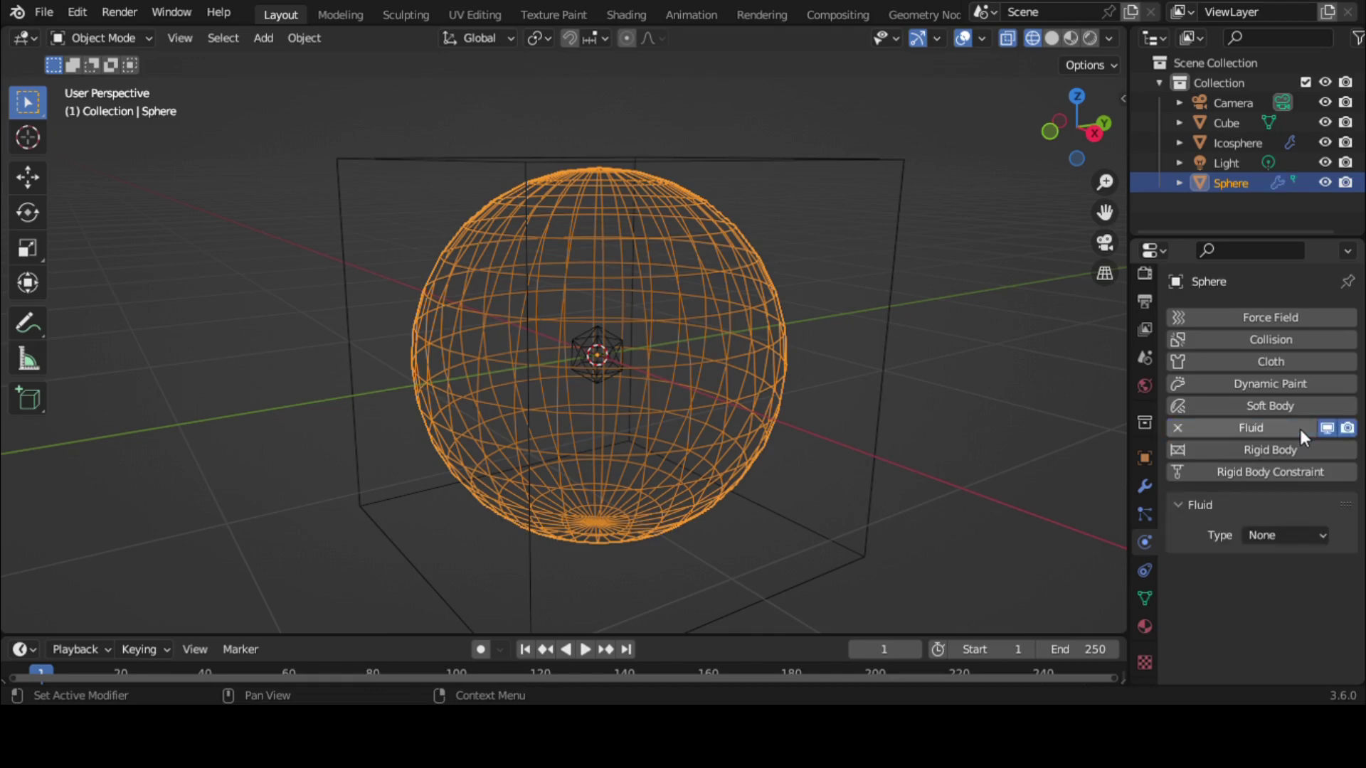
click(1301, 537)
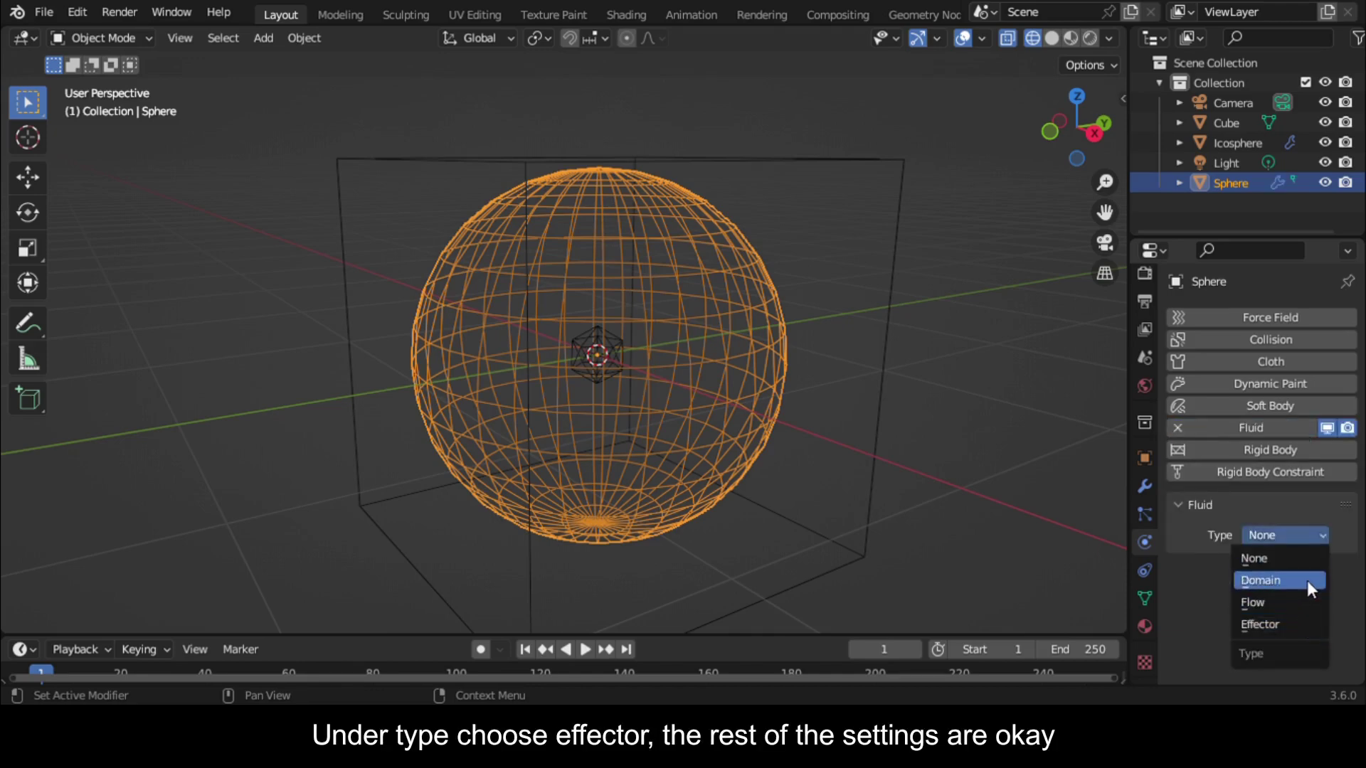
click(1281, 624)
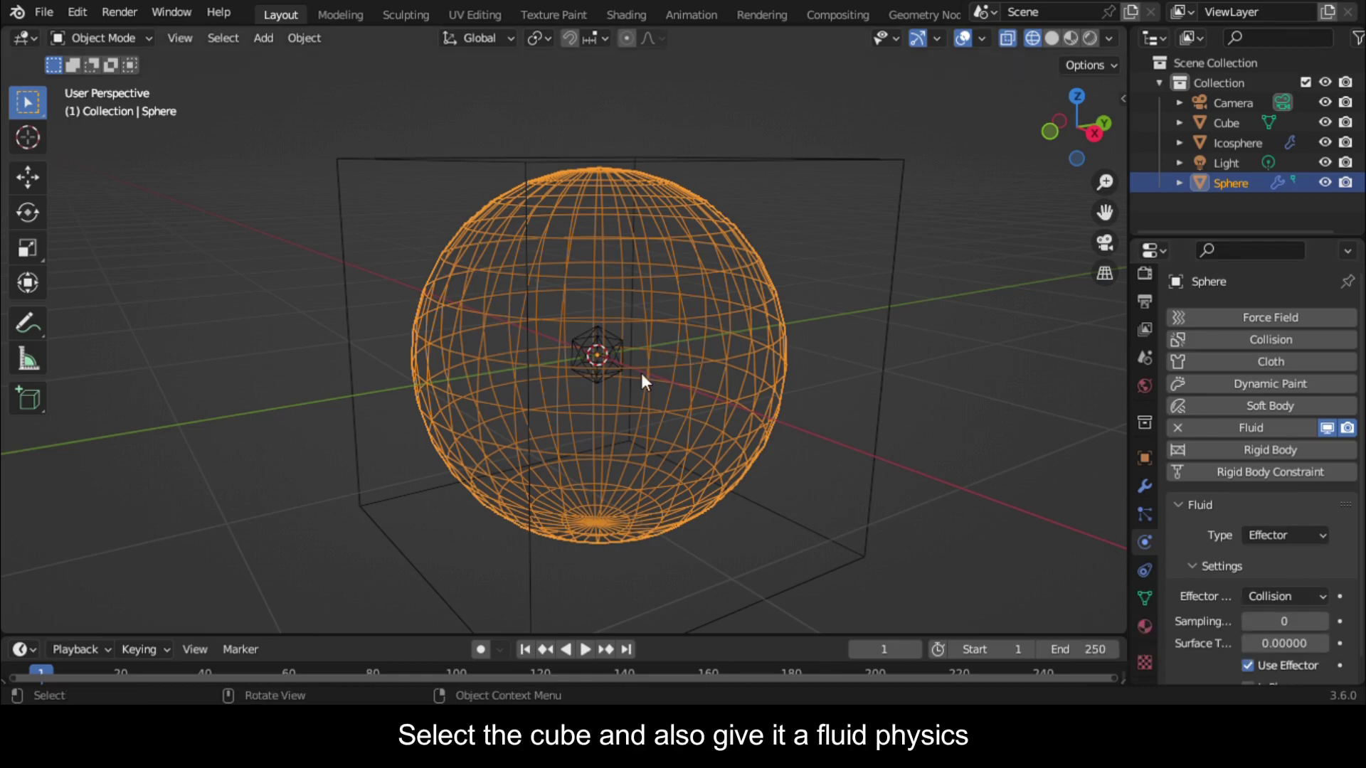
Add fluid physics to the cube as a Domain with domain type Liquid, and save the file
click(832, 531)
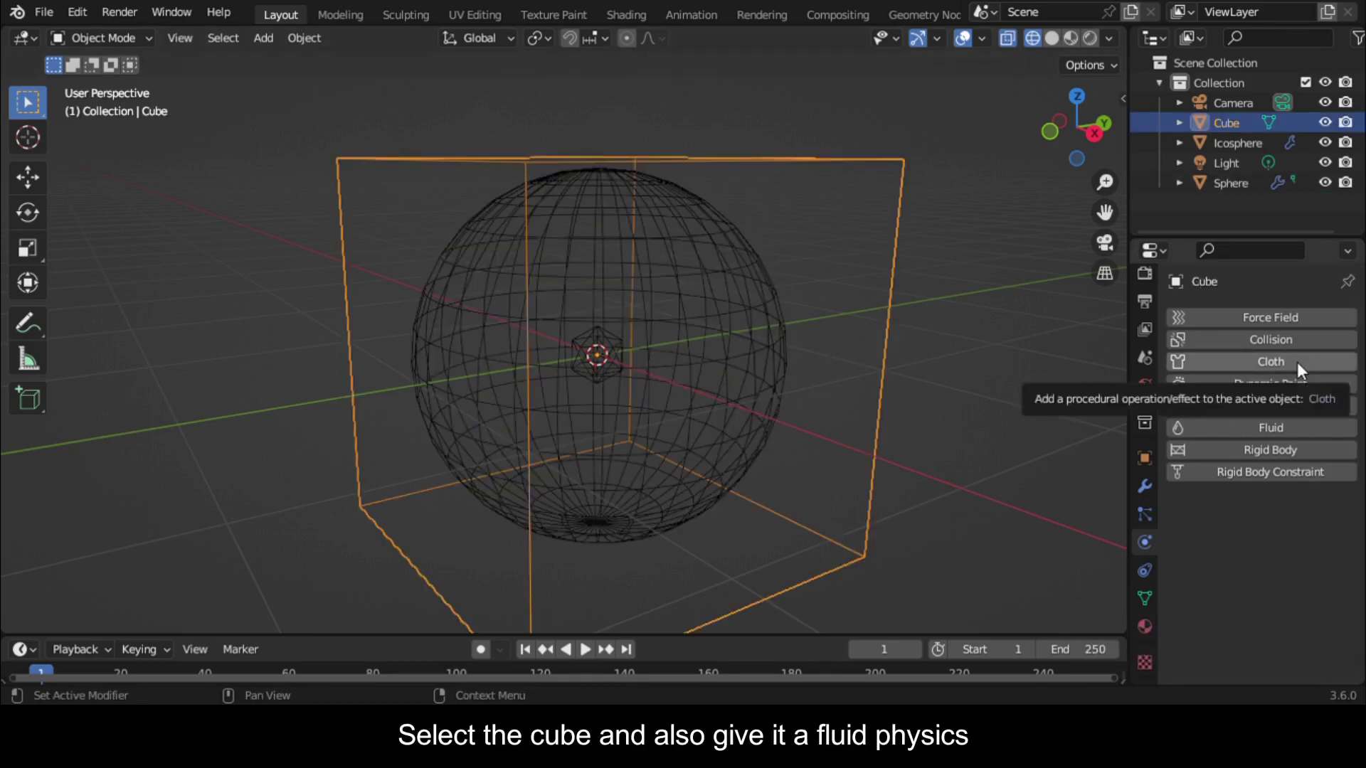
click(1257, 428)
click(1284, 535)
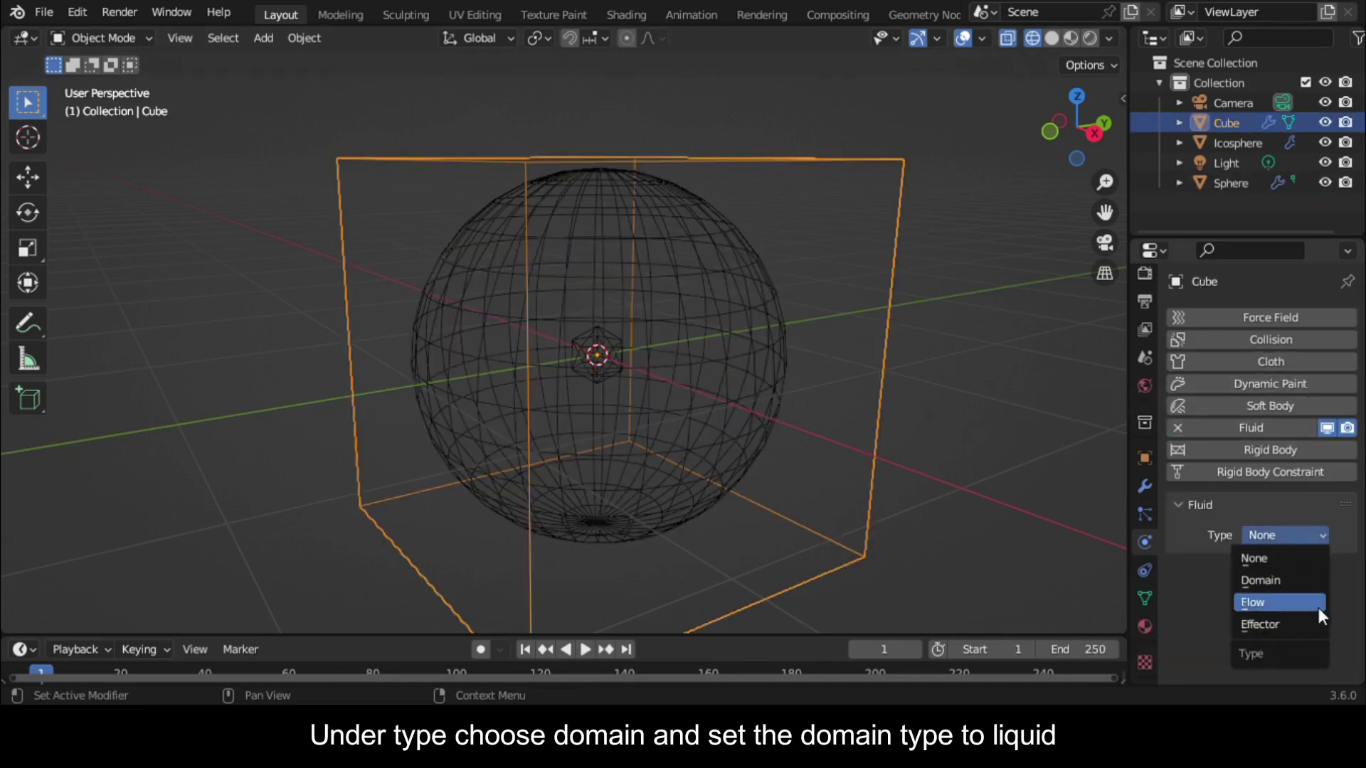
click(1260, 580)
click(1261, 593)
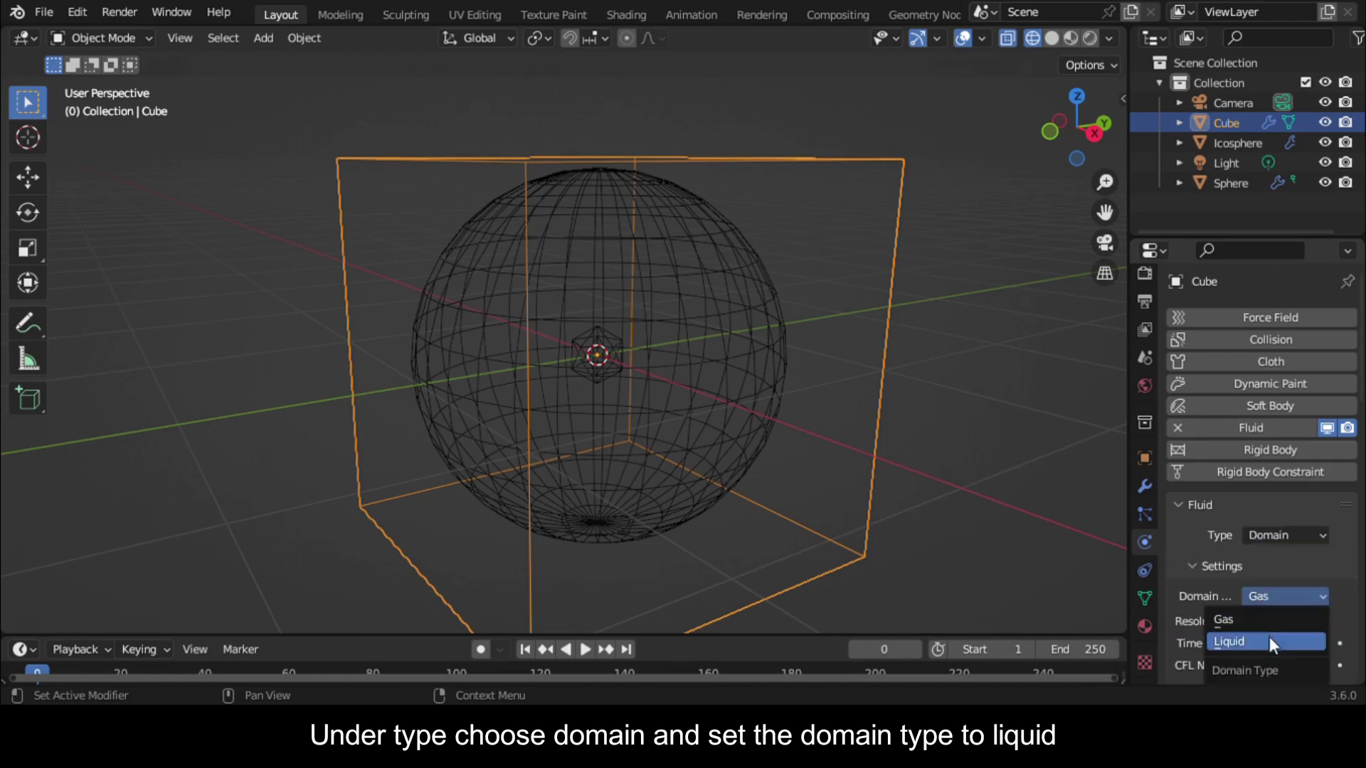
click(1270, 640)
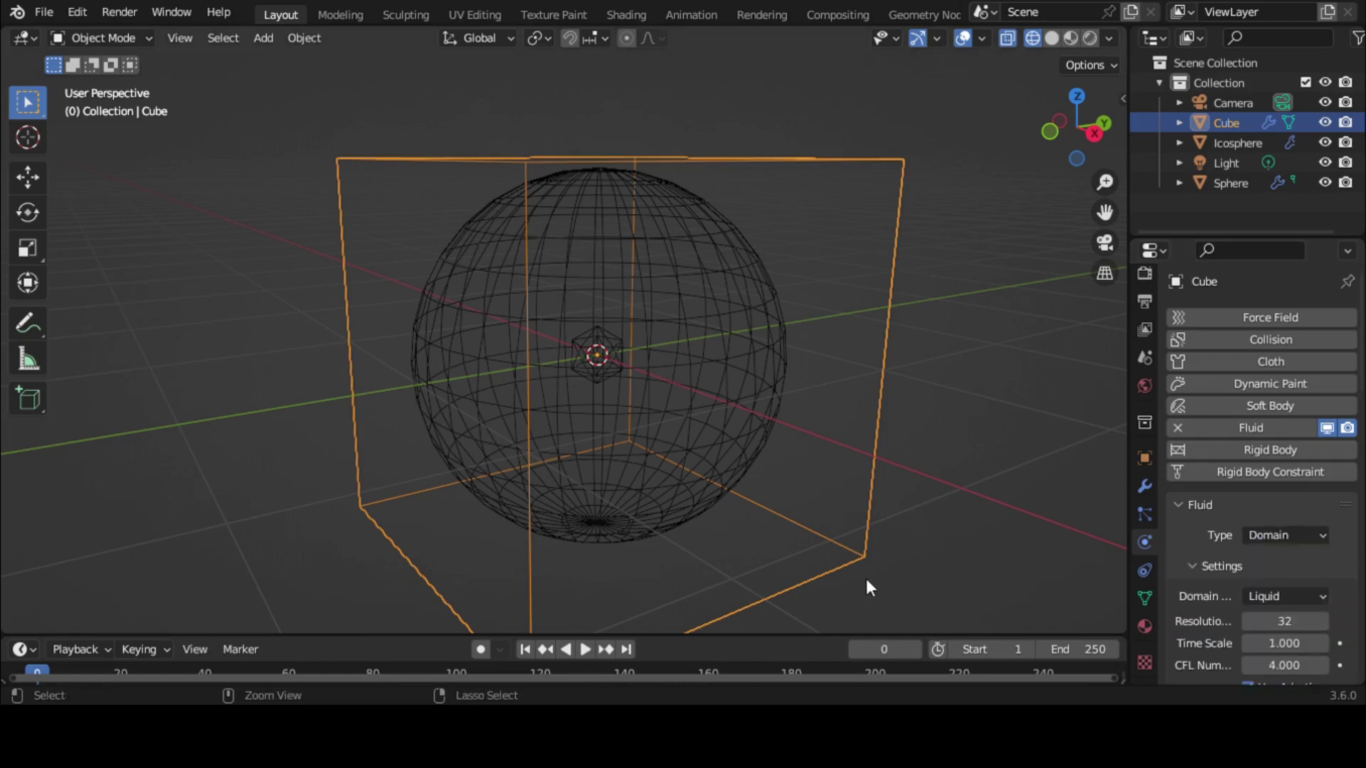
key(ctrl+s)
Play the animation to check the fluid simulation, and stop playback
key(space)
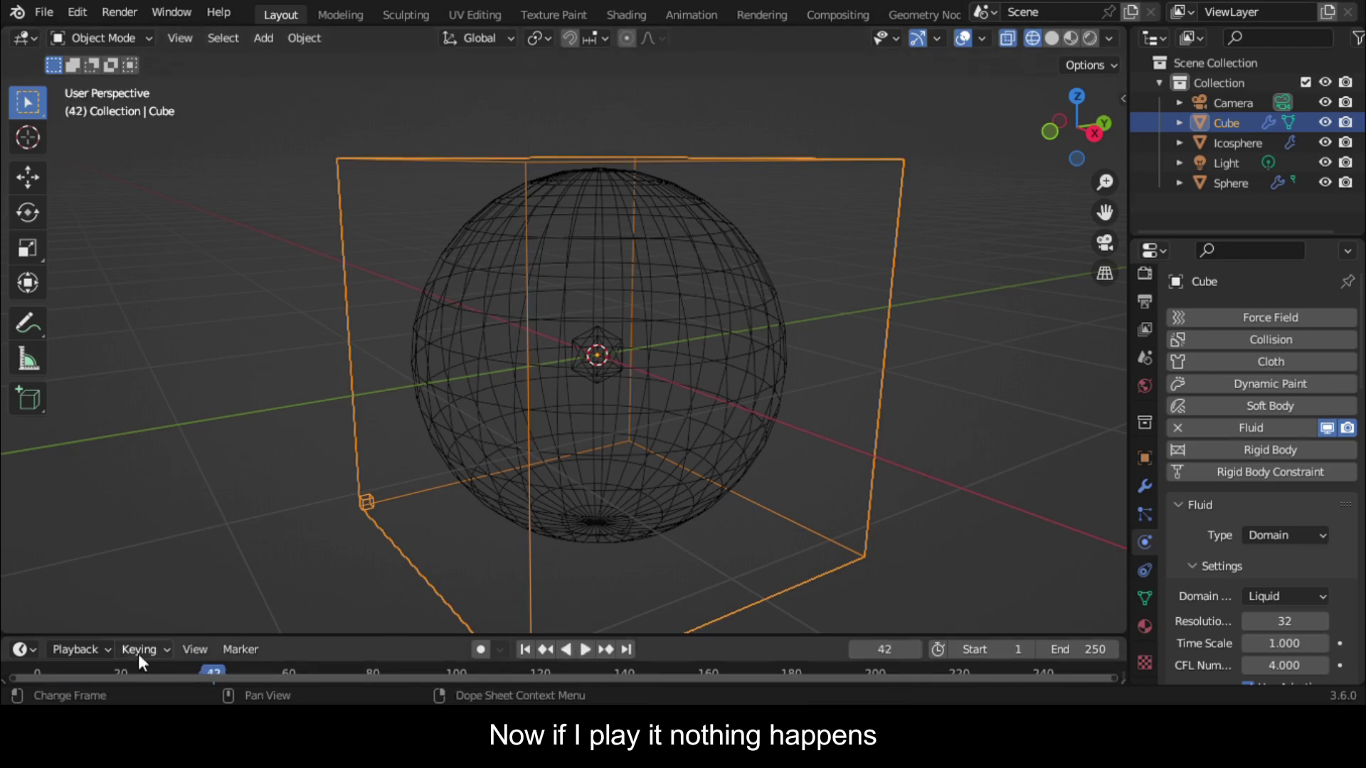
key(Escape)
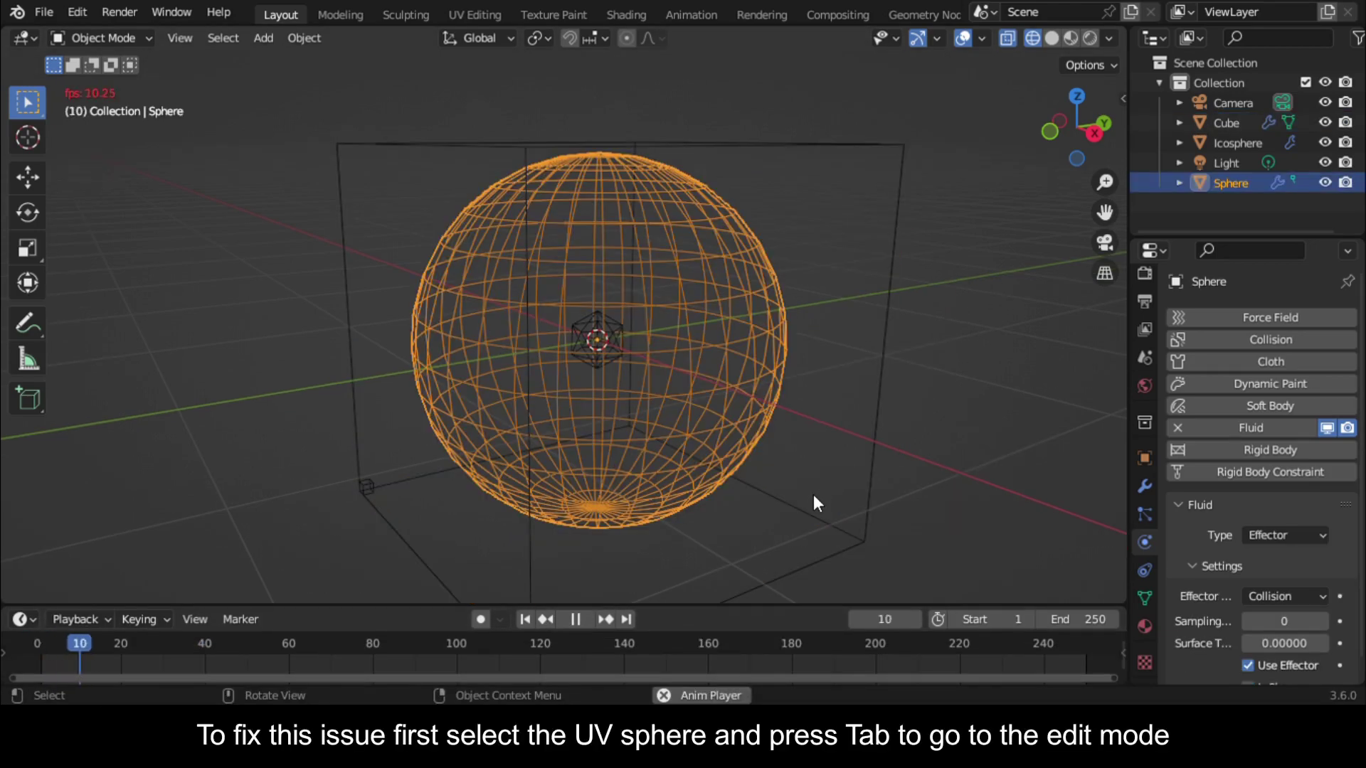
key(space)
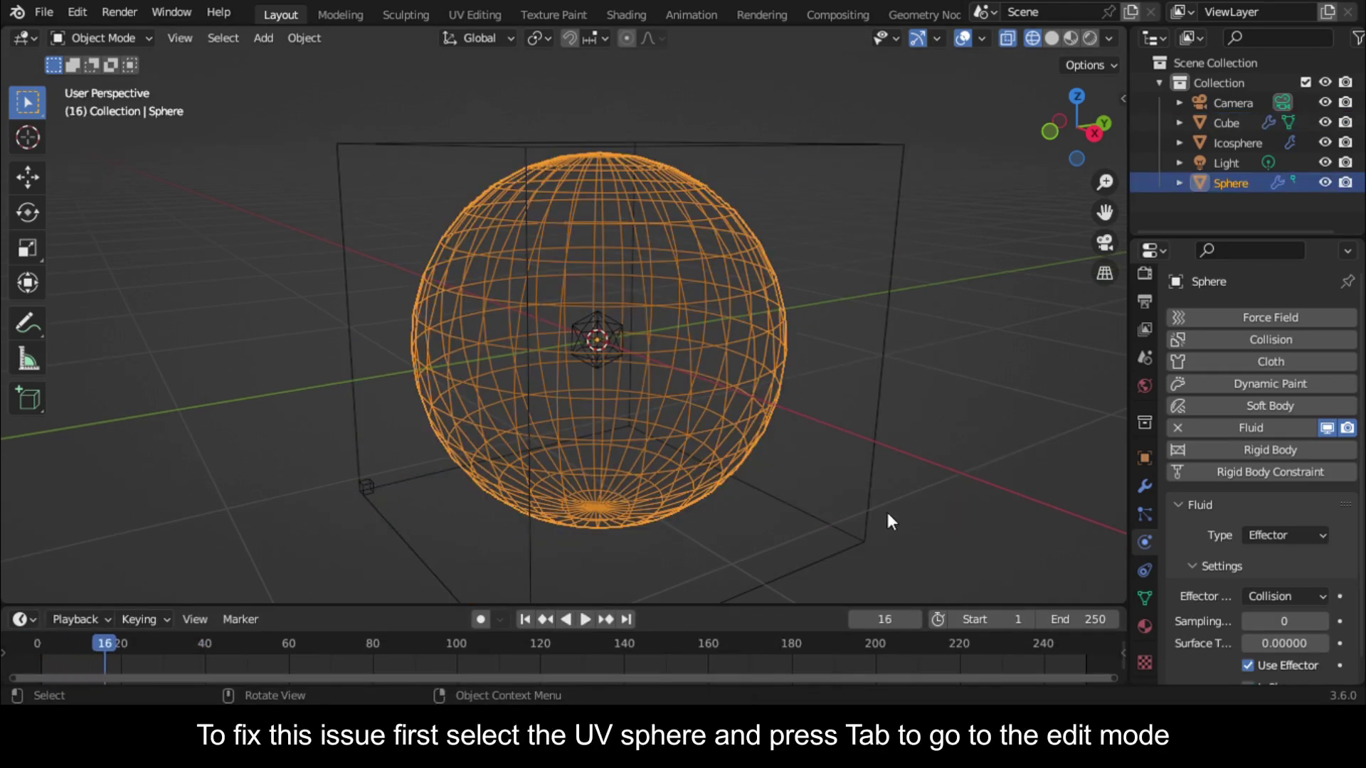
Return the timeline to frame 0 and flip the normals of the UV sphere's mesh in Edit Mode, ending in Object Mode
scroll(711, 519, down, 3)
scroll(540, 441, up, 3)
click(37, 654)
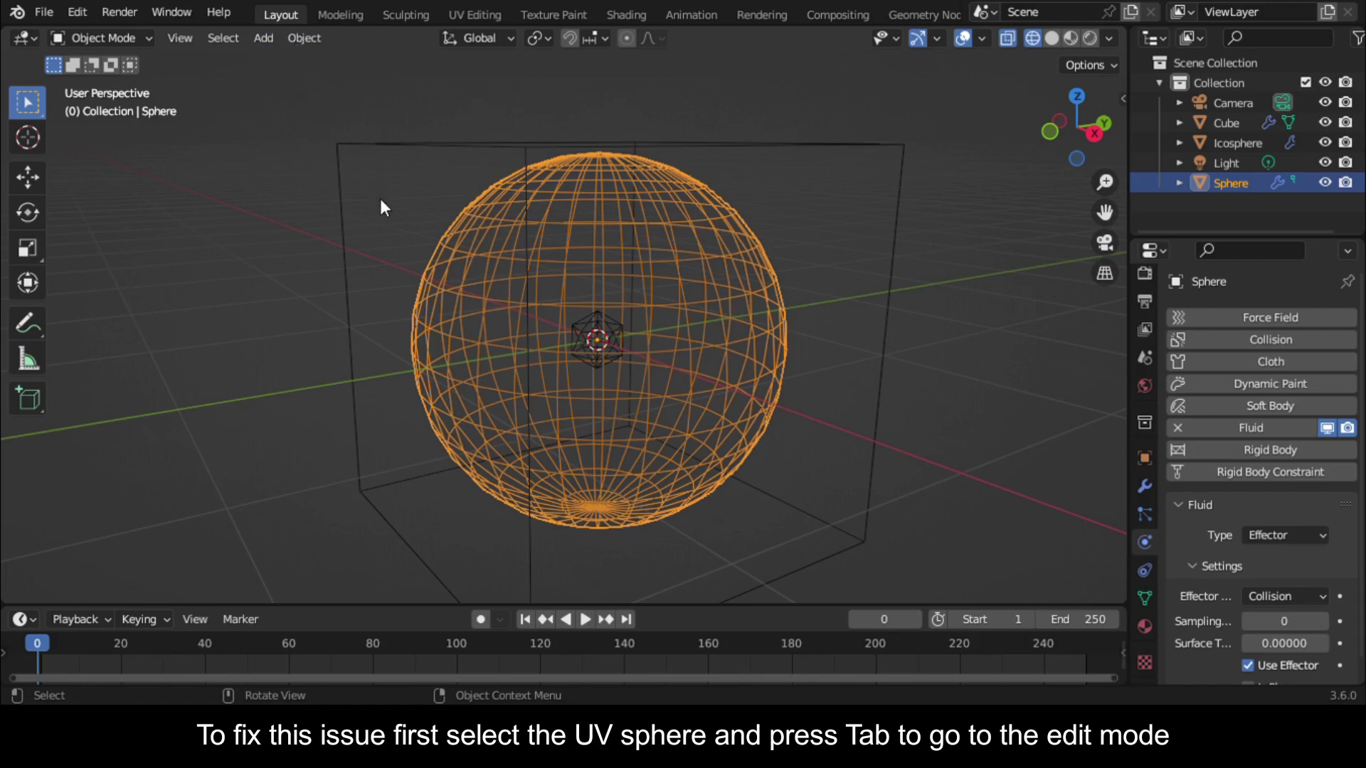
key(Tab)
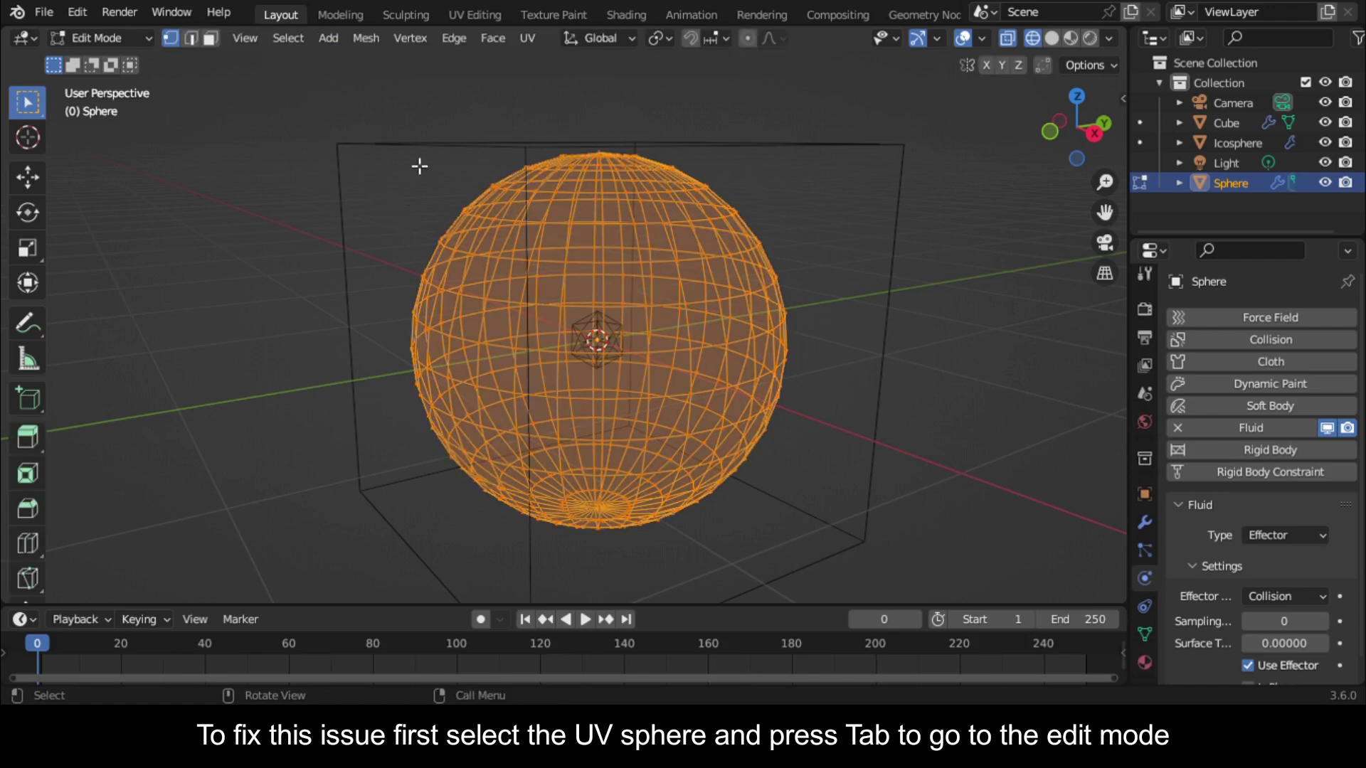
click(367, 39)
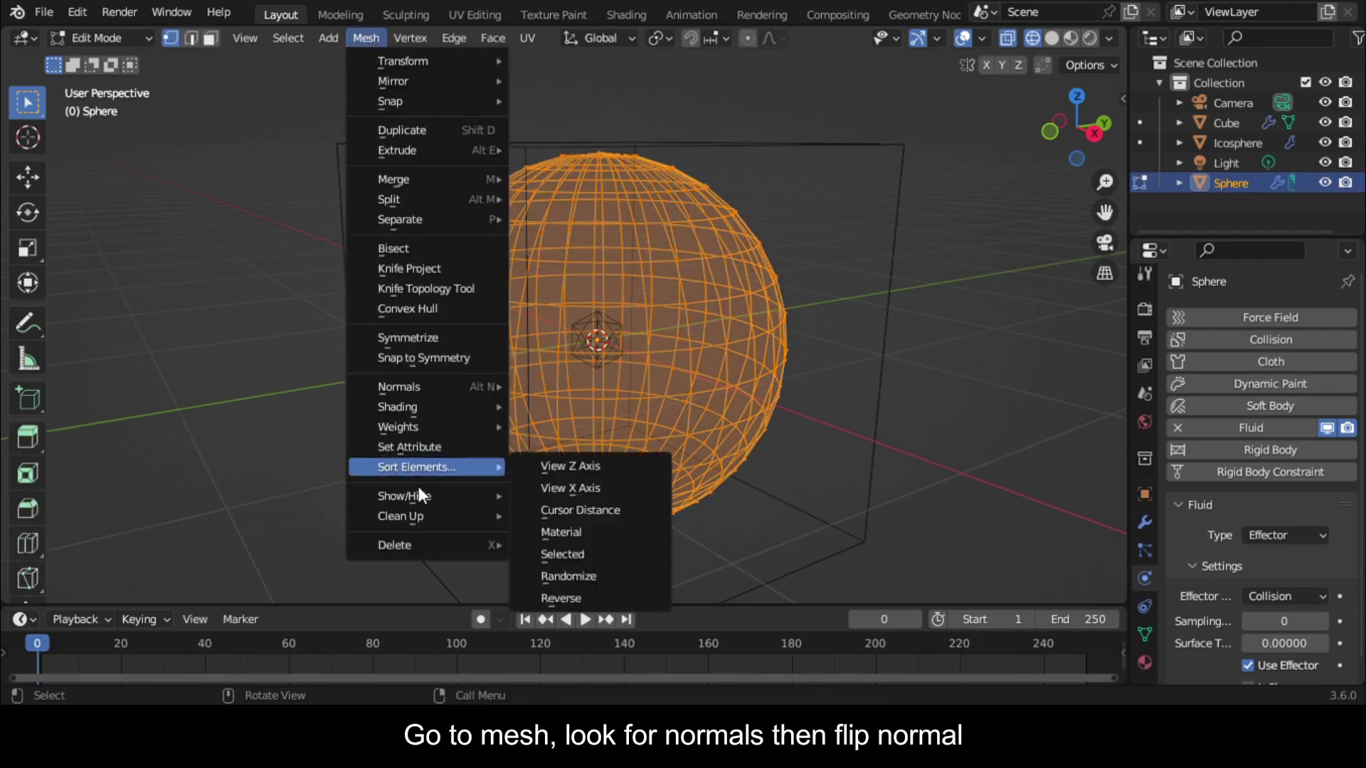
mouse_move(454, 390)
click(582, 78)
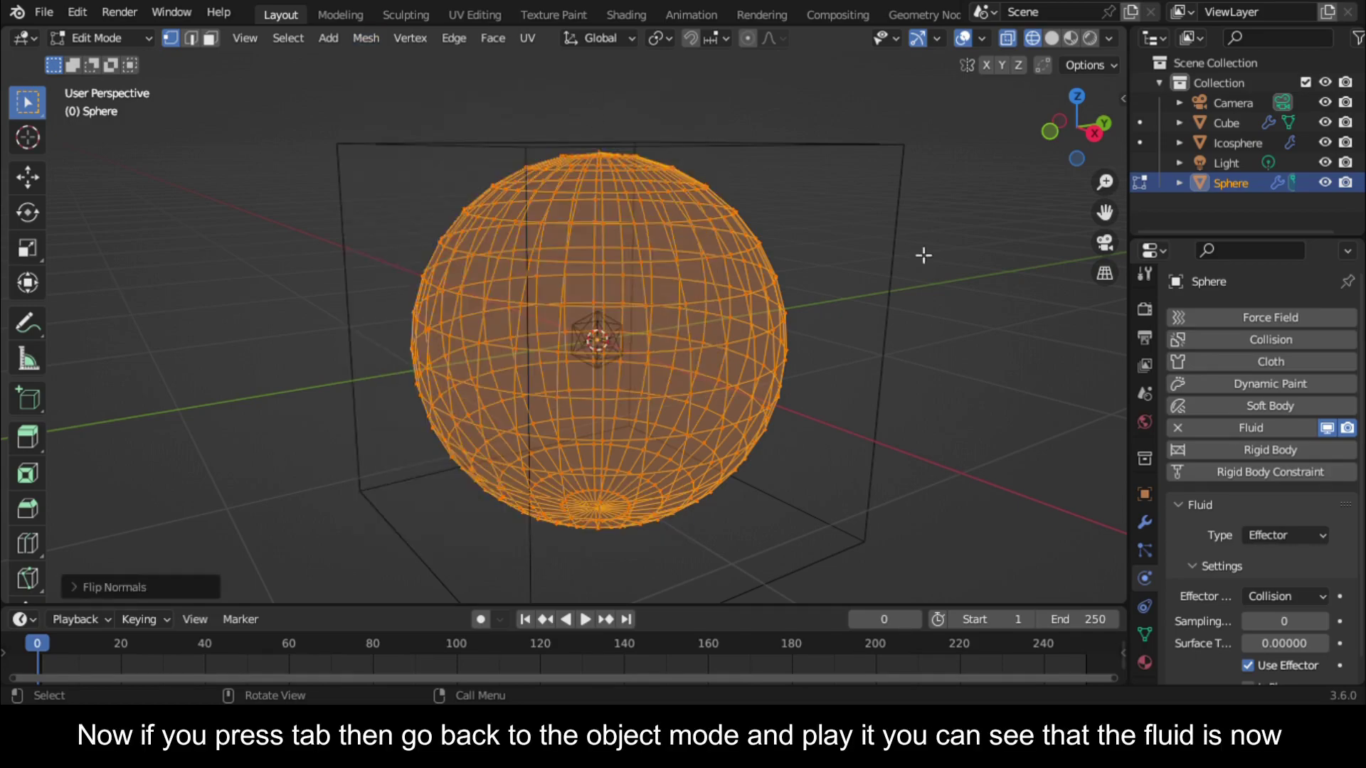
drag(1077, 128, 574, 231)
key(Tab)
Play the simulation from the start to check how the fluid behaves around the sphere, and stop playback
key(space)
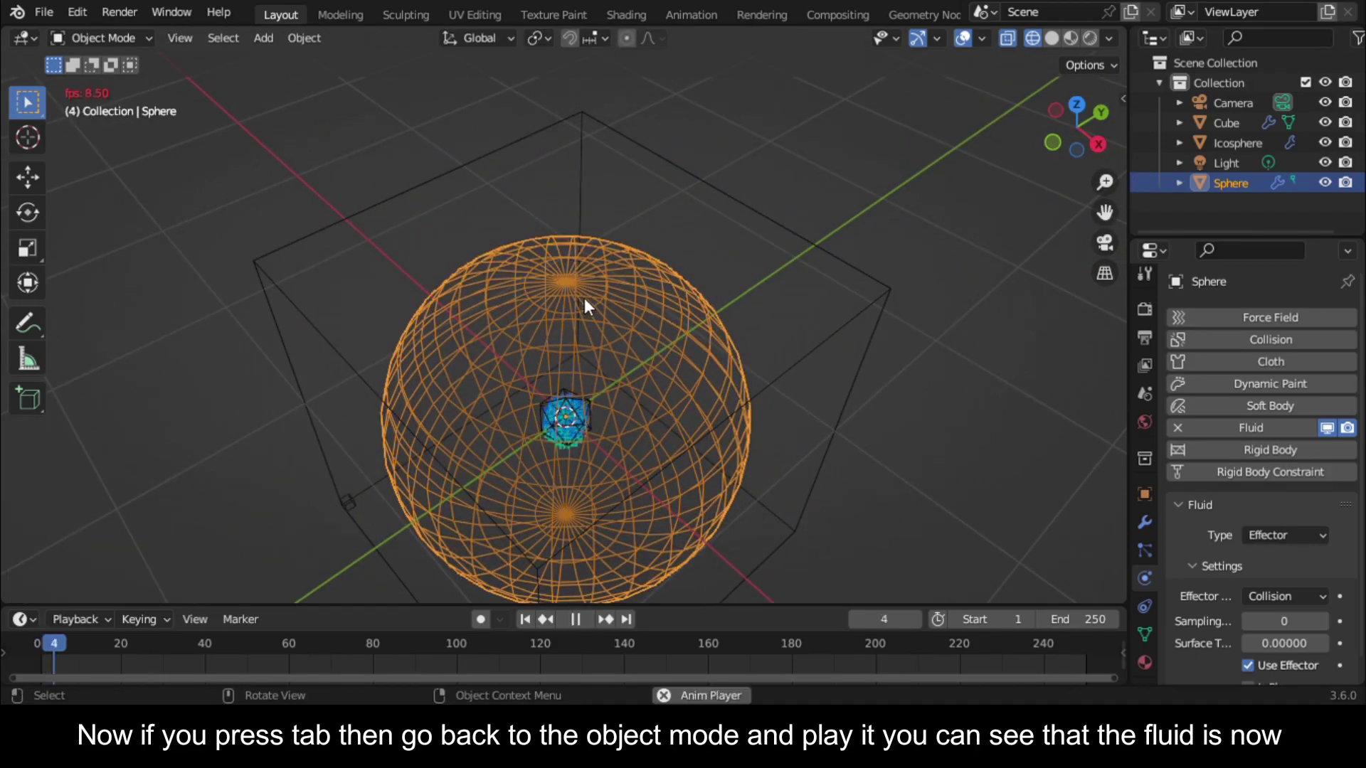
middle_drag(852, 244, 863, 396)
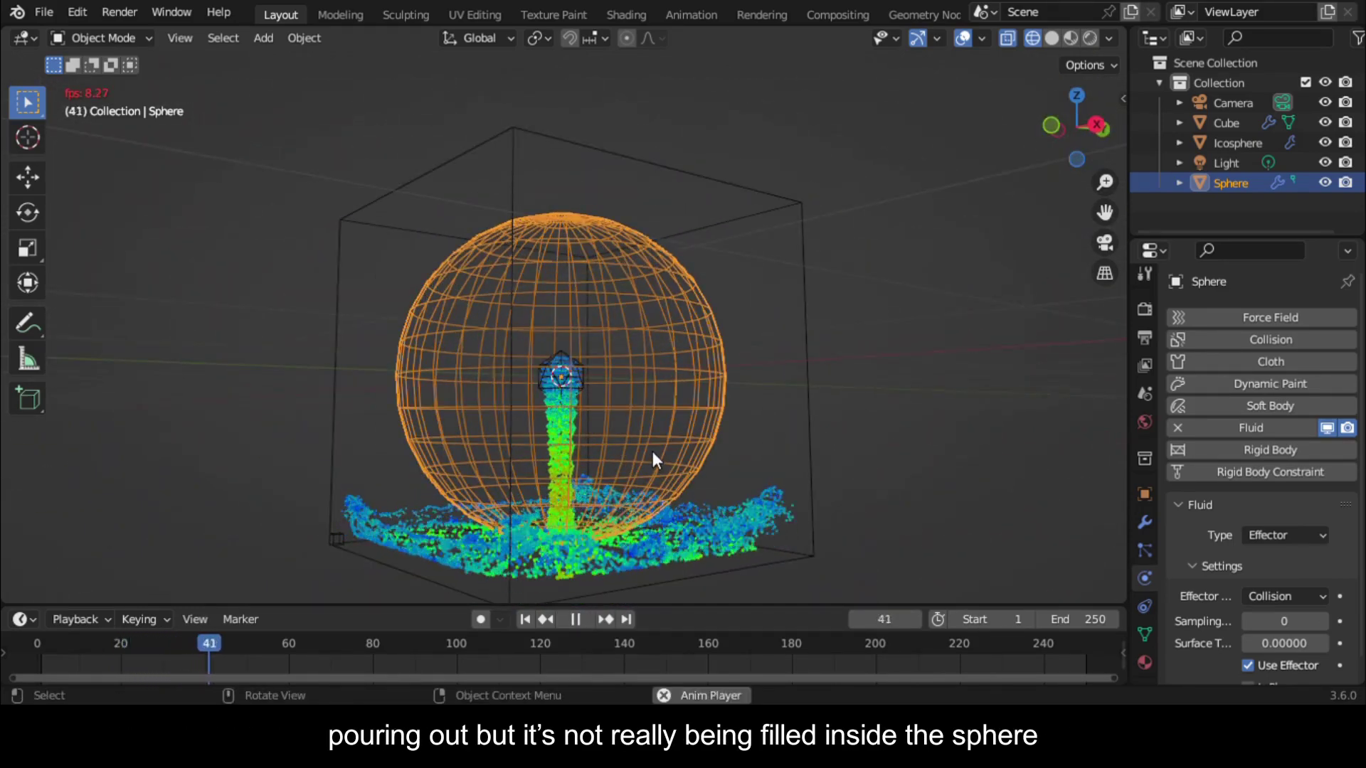
click(36, 646)
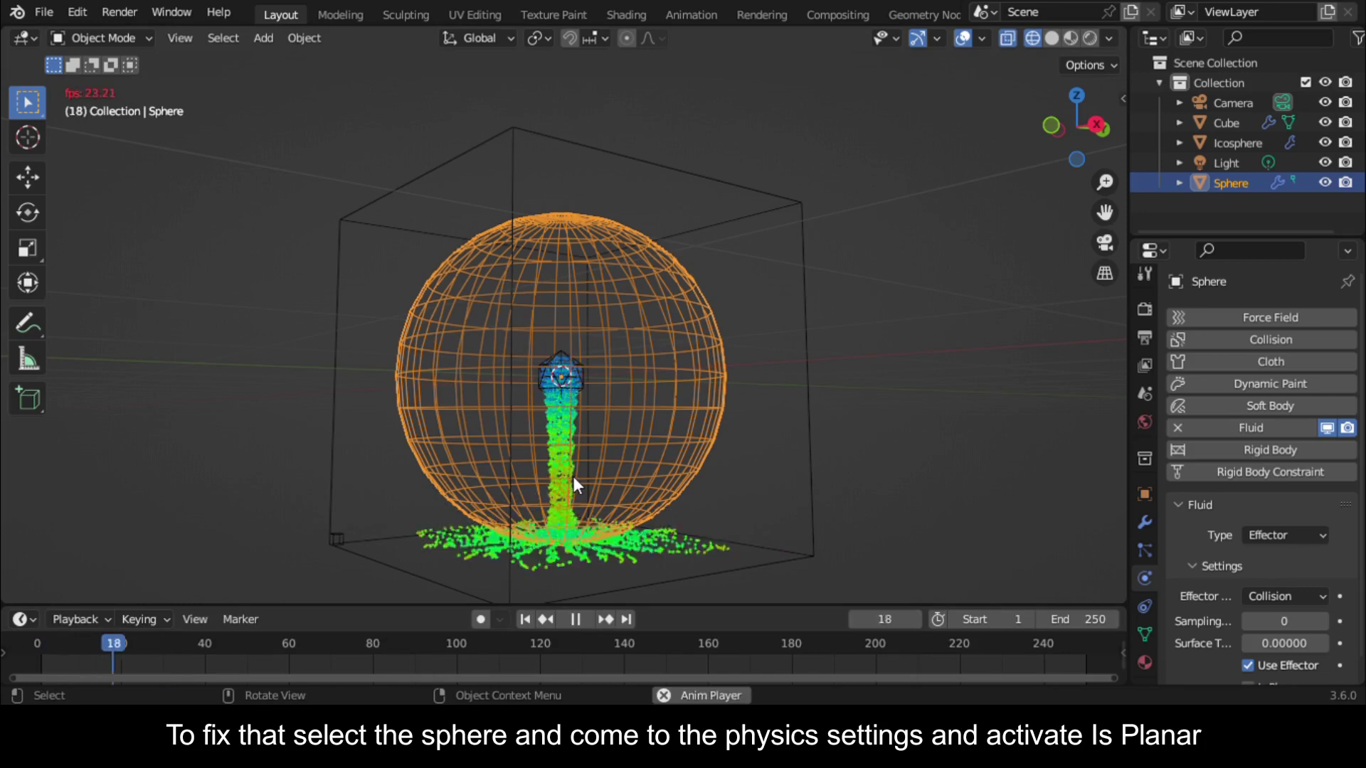
key(space)
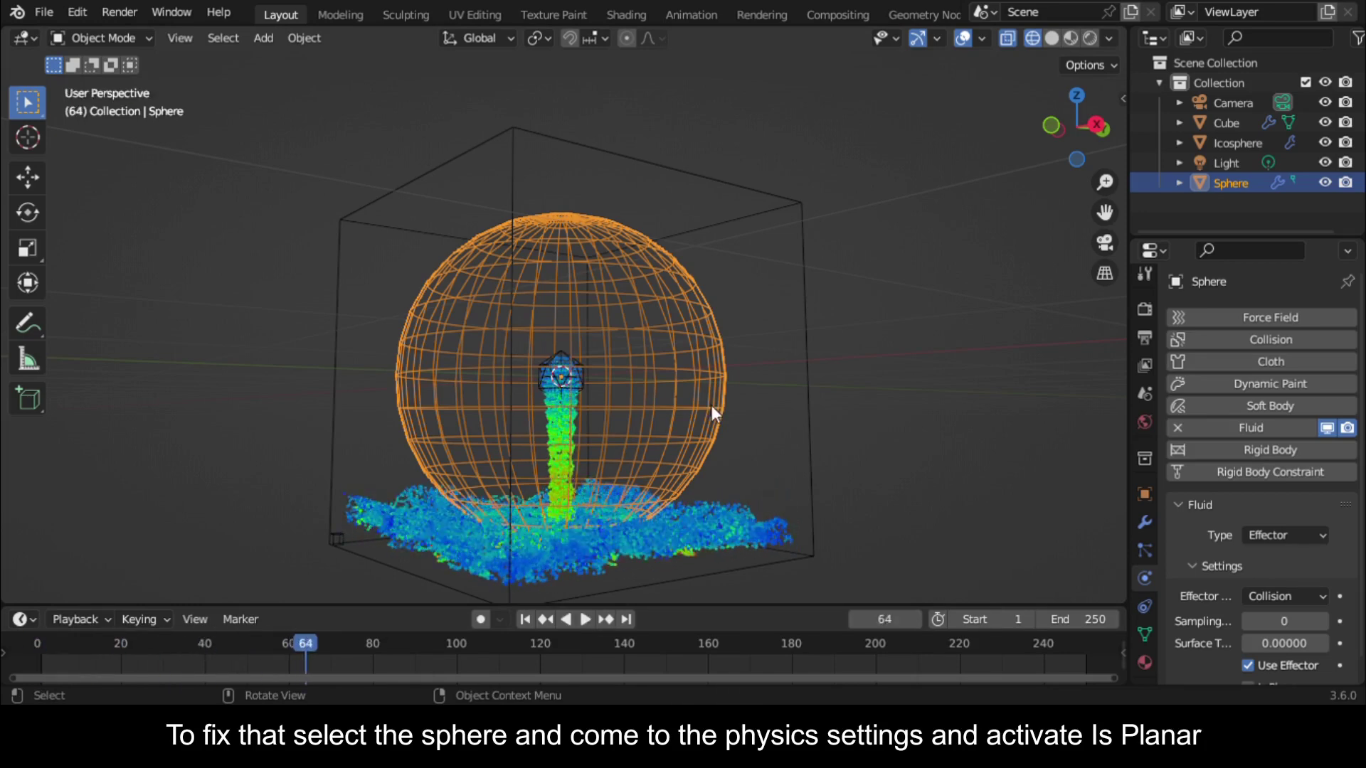
Enable Is Planar in the UV sphere's effector settings and return the timeline to frame 0
scroll(1316, 619, down, 1)
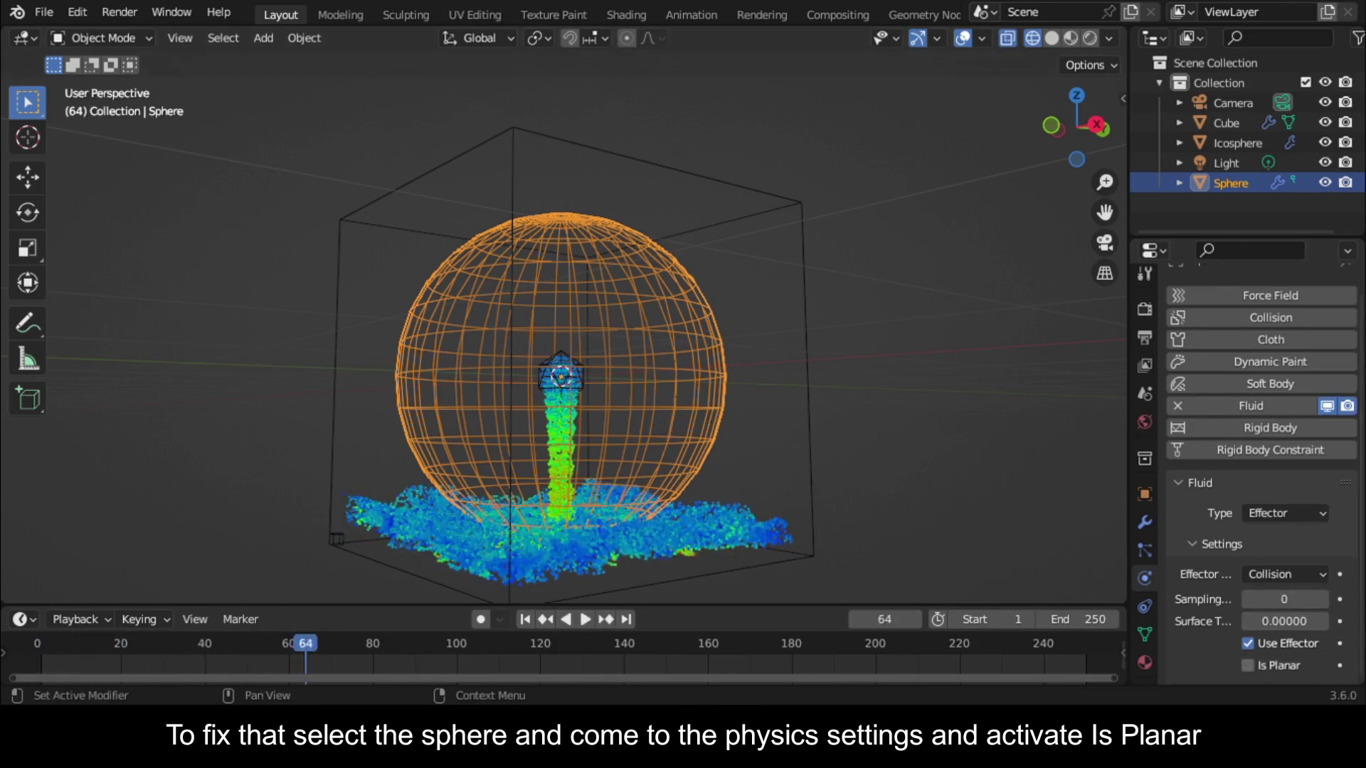
click(1281, 665)
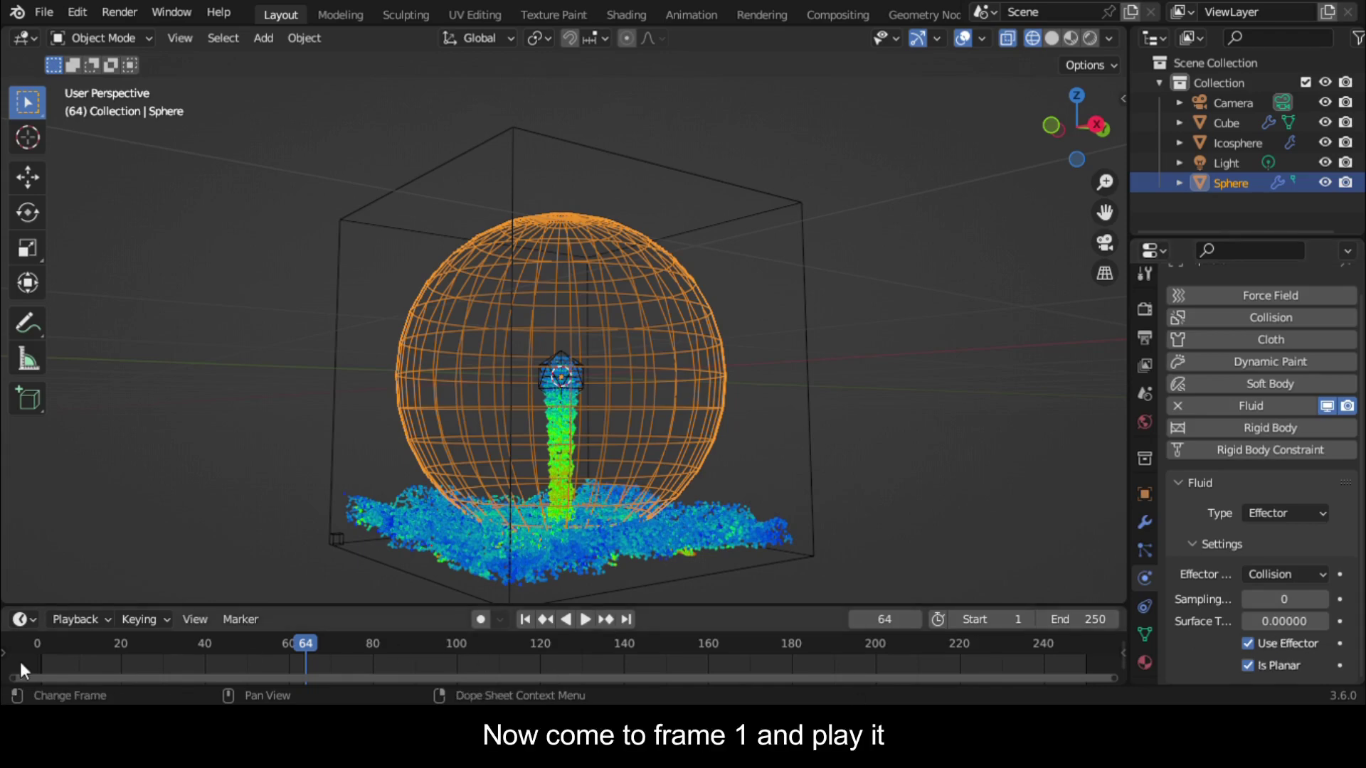
click(38, 655)
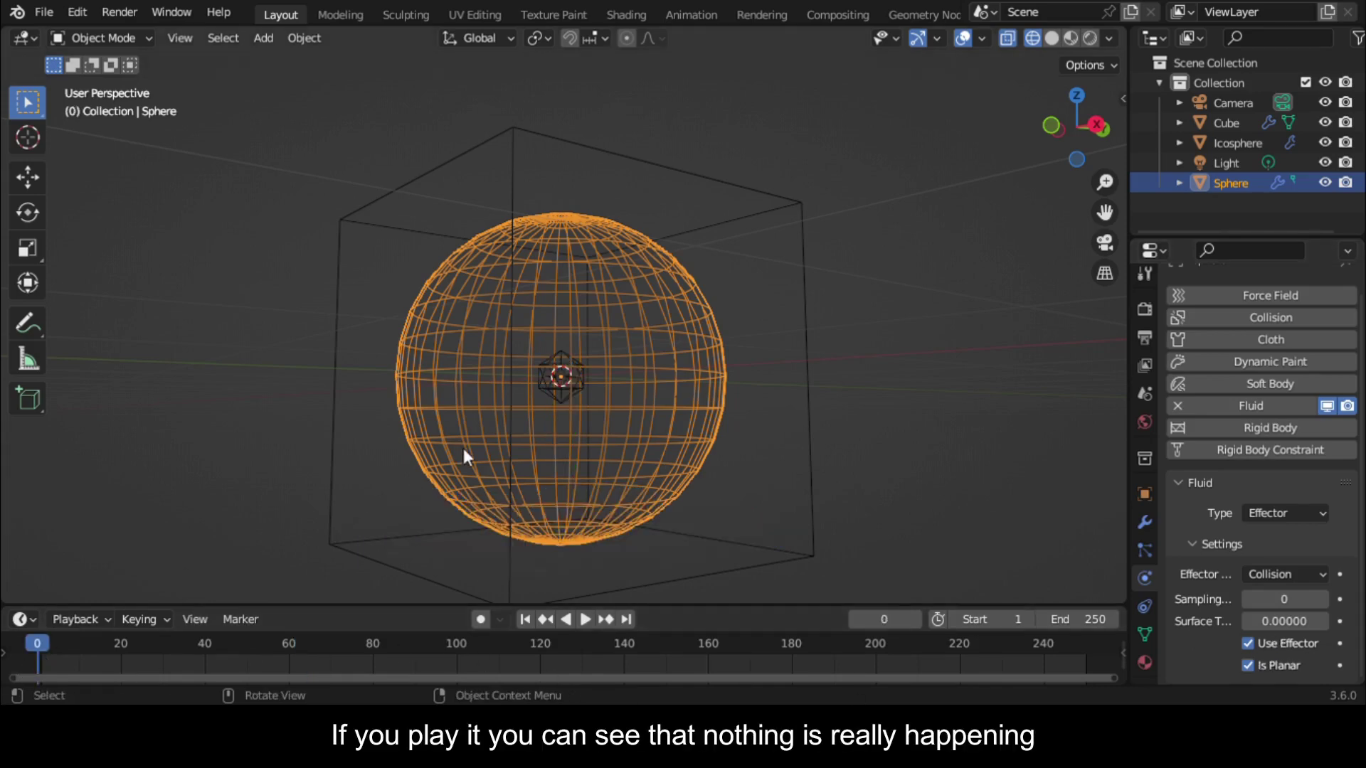
Play the simulation with the planar effector, stop it, return to frame 0 and inspect the closed sphere
key(space)
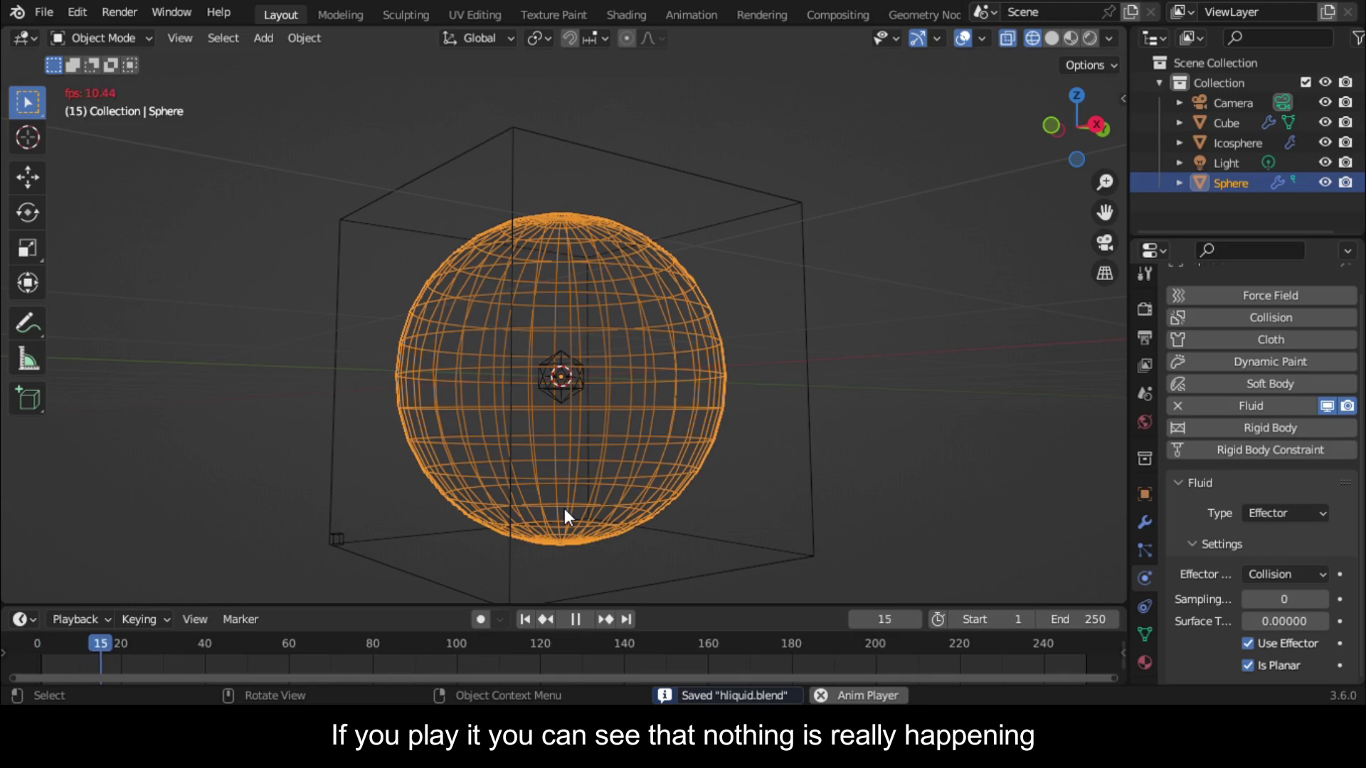
key(space)
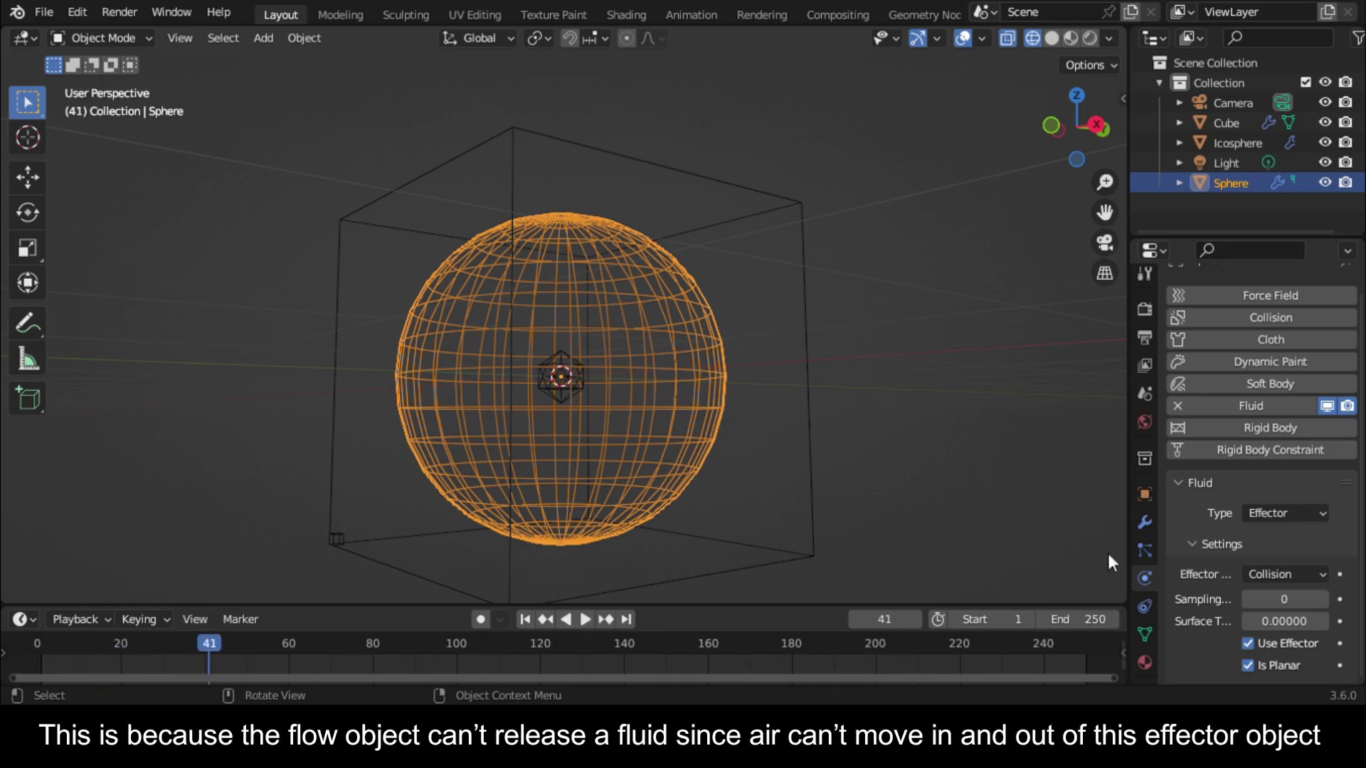
click(36, 642)
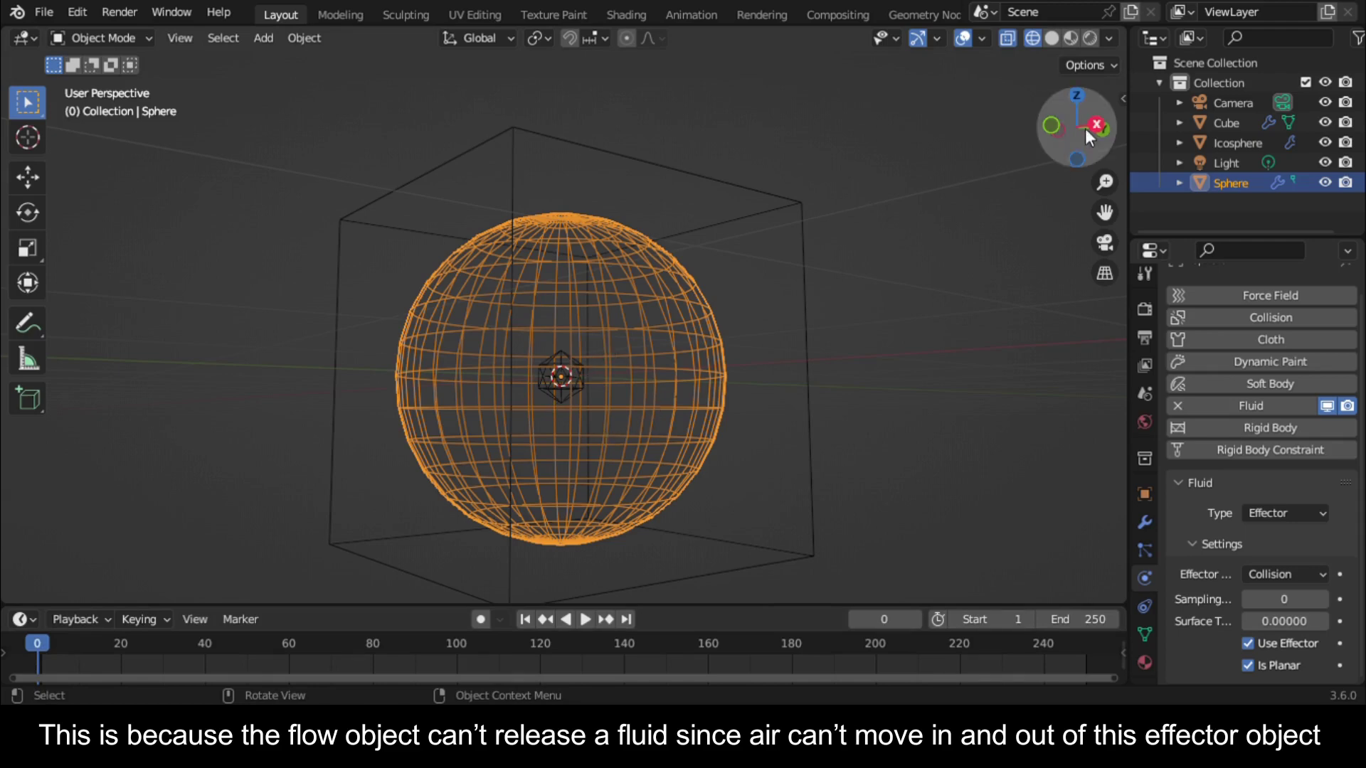
drag(1076, 128, 1068, 149)
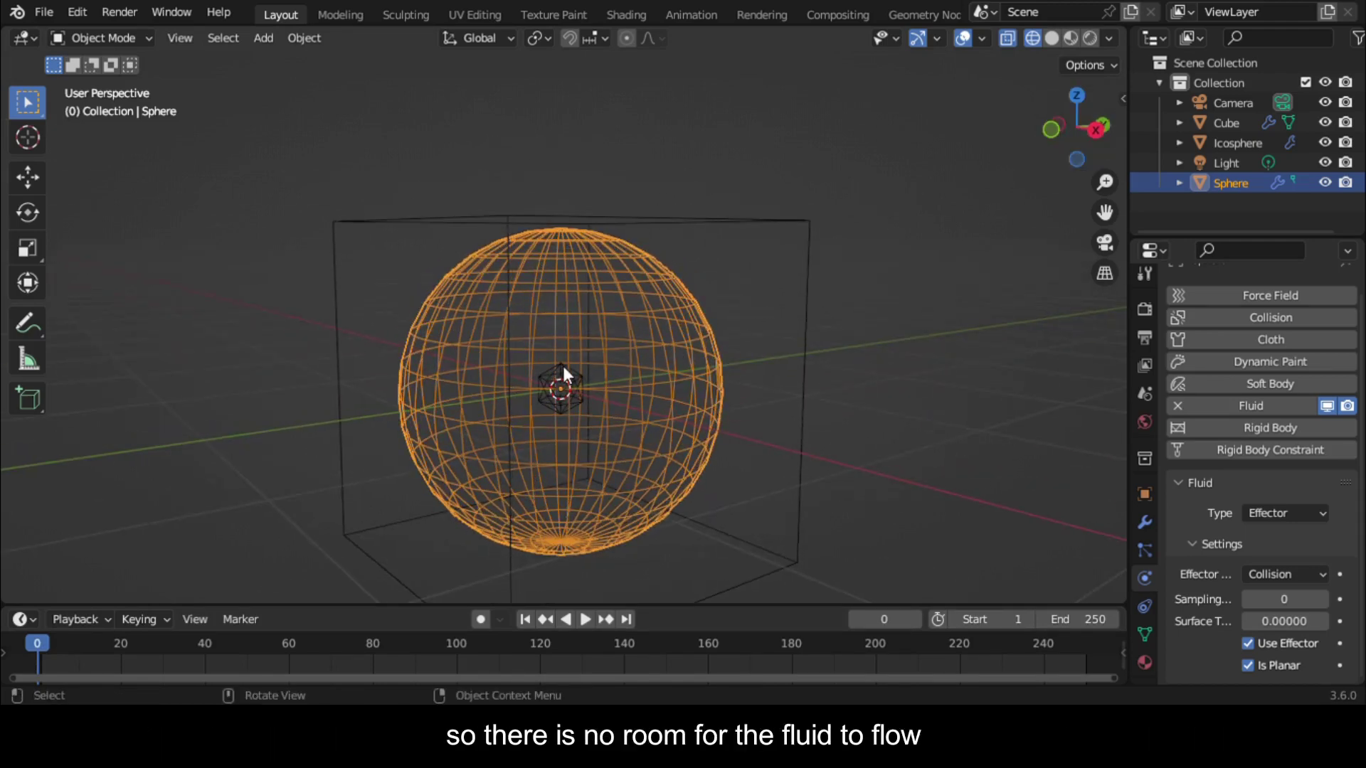
scroll(597, 308, up, 2)
scroll(601, 280, down, 4)
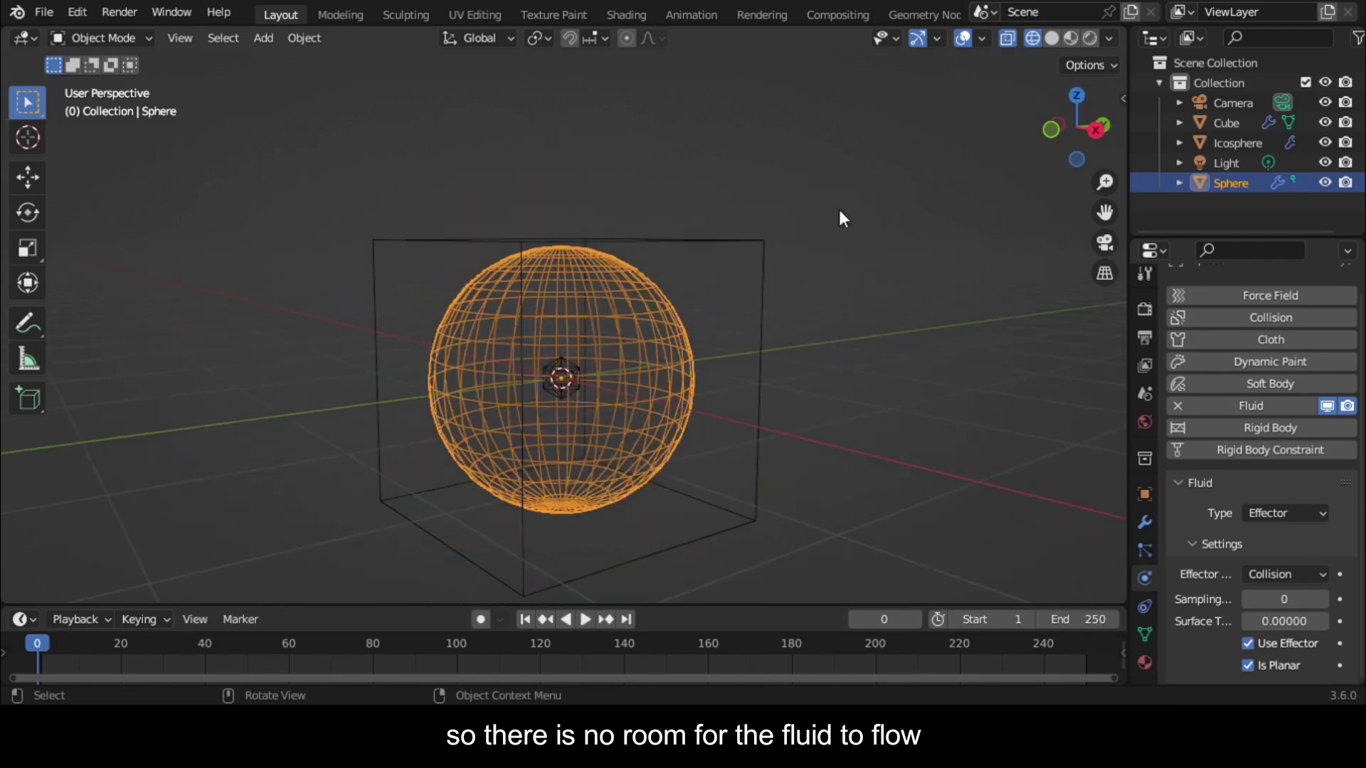
Delete the top pole vertex of the UV sphere in Edit Mode to open a hole, and return to Object Mode
drag(1093, 131, 1084, 156)
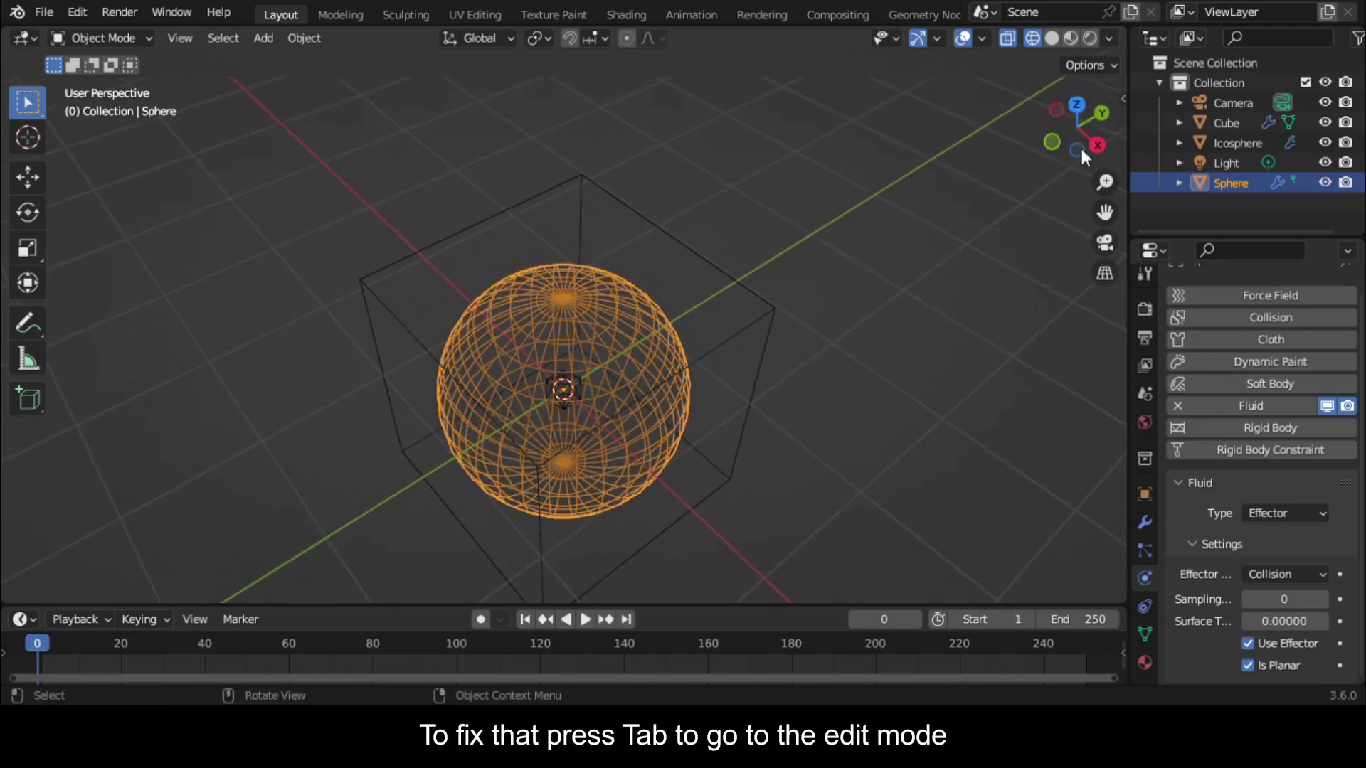
key(Tab)
scroll(599, 281, up, 6)
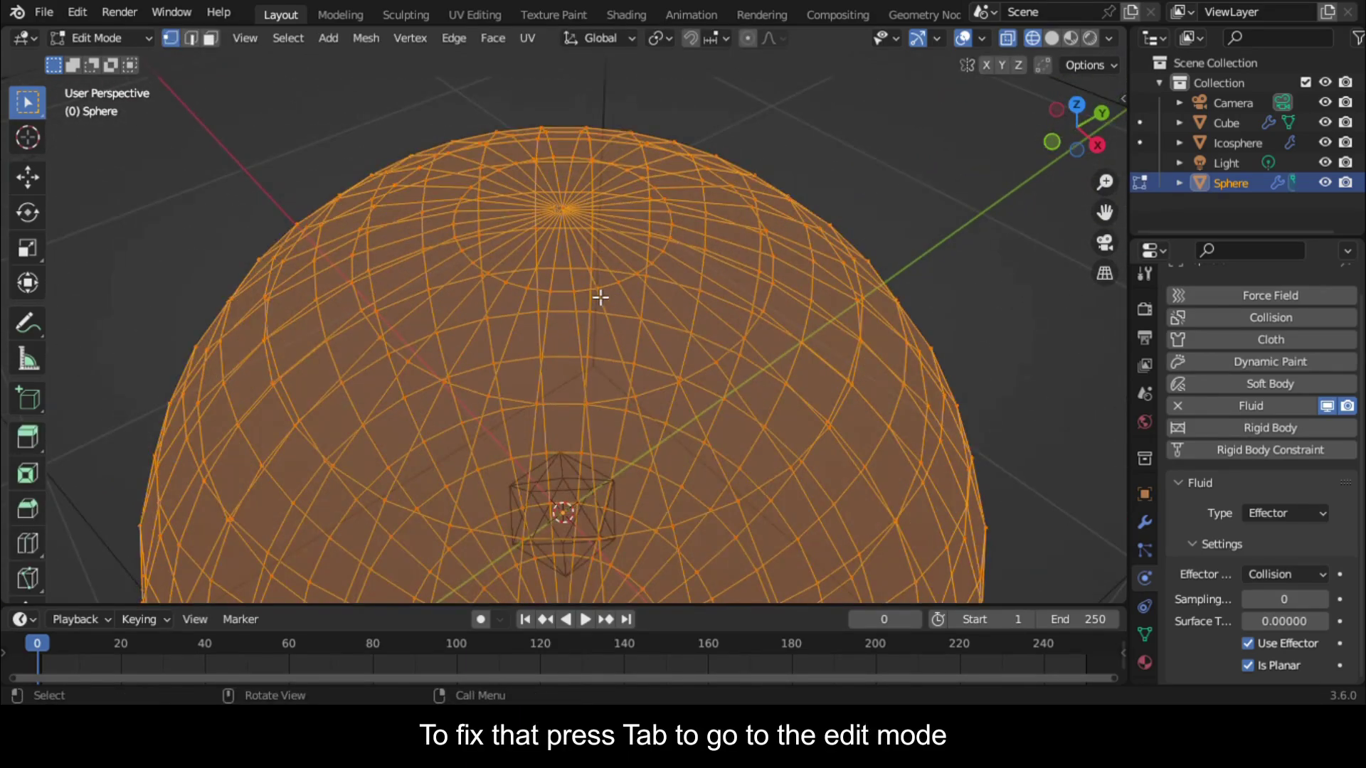
click(601, 252)
scroll(608, 238, down, 2)
scroll(606, 240, up, 2)
key(x)
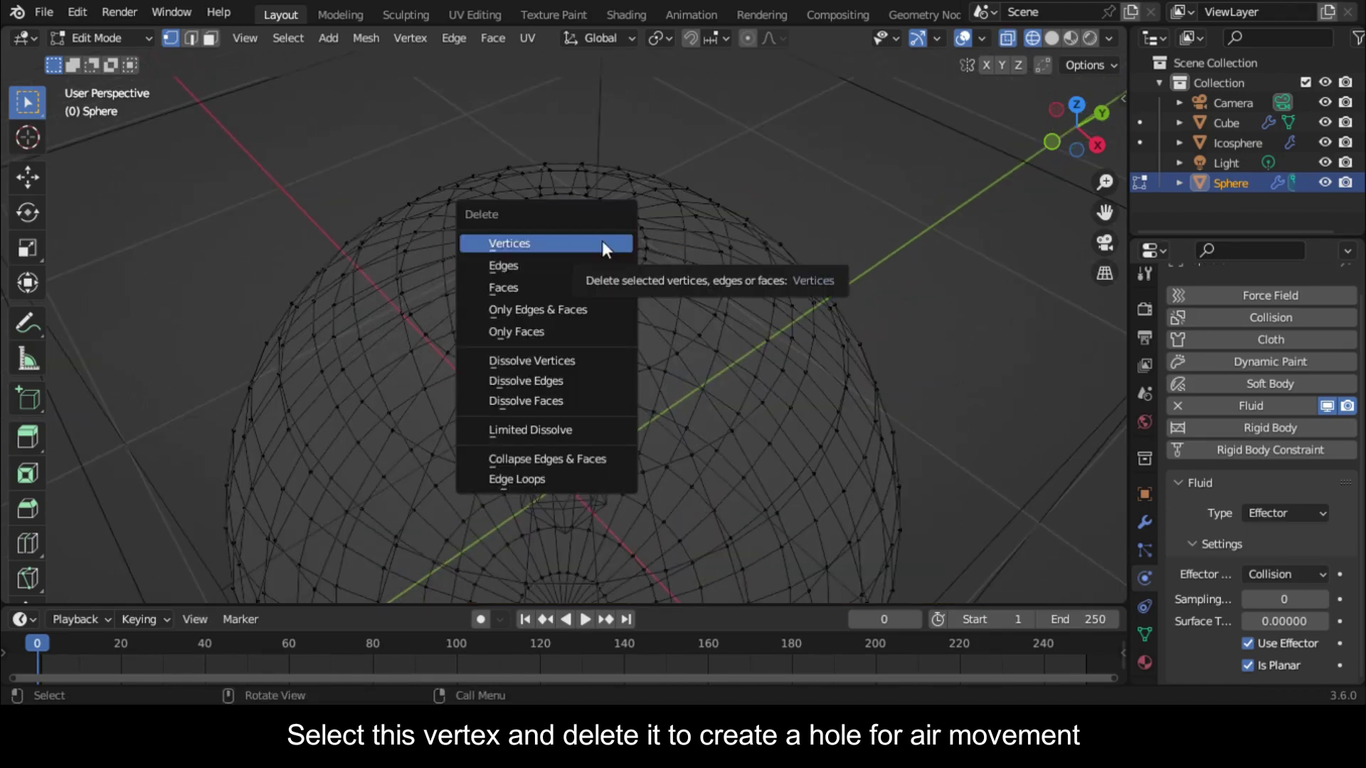
click(601, 243)
scroll(610, 251, up, 2)
scroll(613, 256, down, 2)
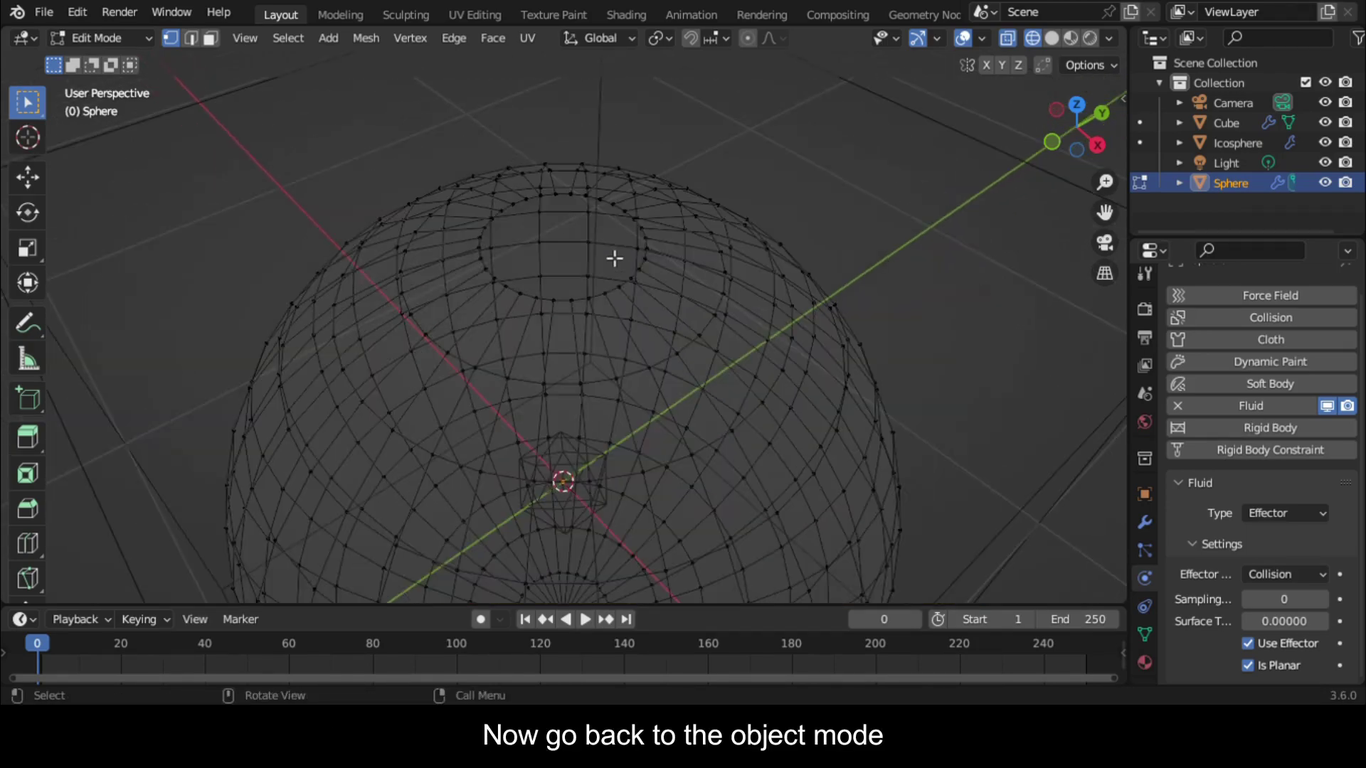
key(Tab)
scroll(606, 248, down, 3)
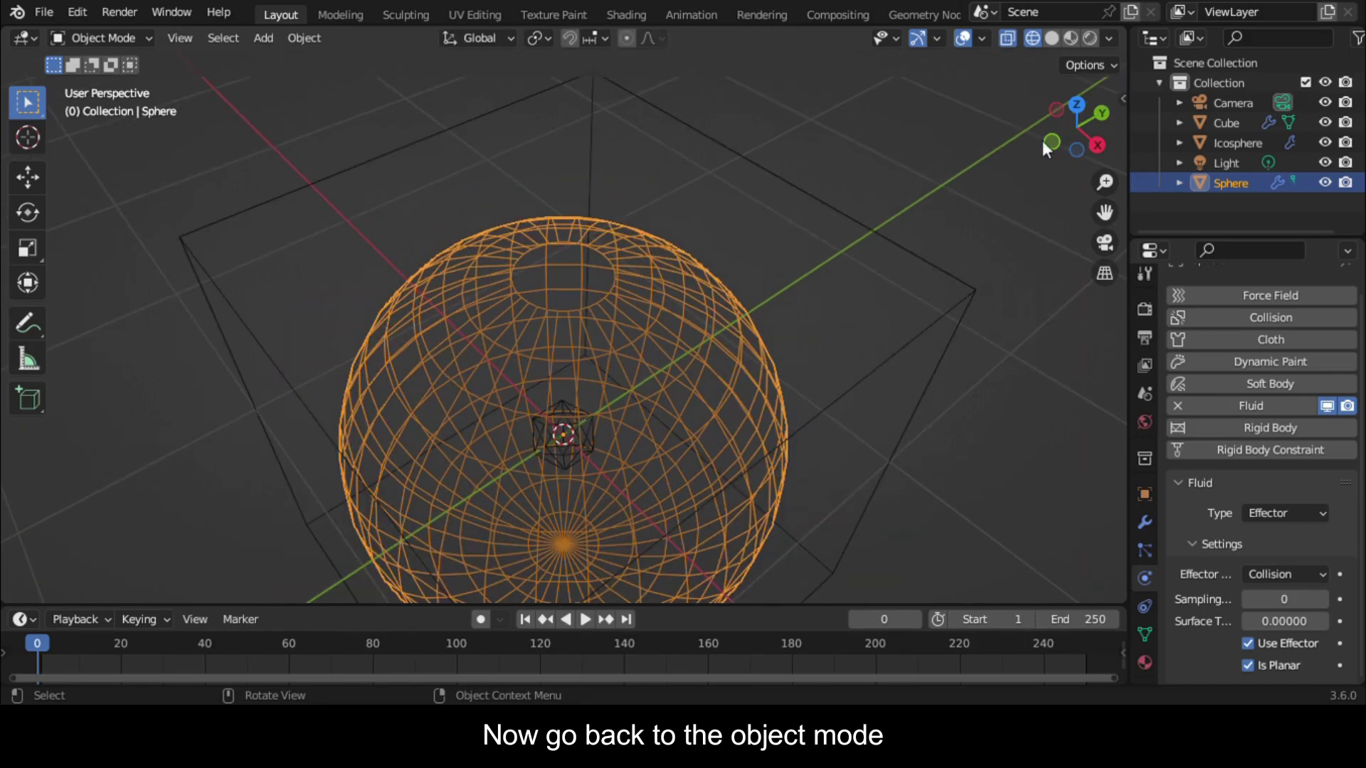
Save the file and play the simulation to check the fluid inside the opened sphere, stopping at frame 41
key(ctrl+s)
scroll(809, 410, down, 3)
key(space)
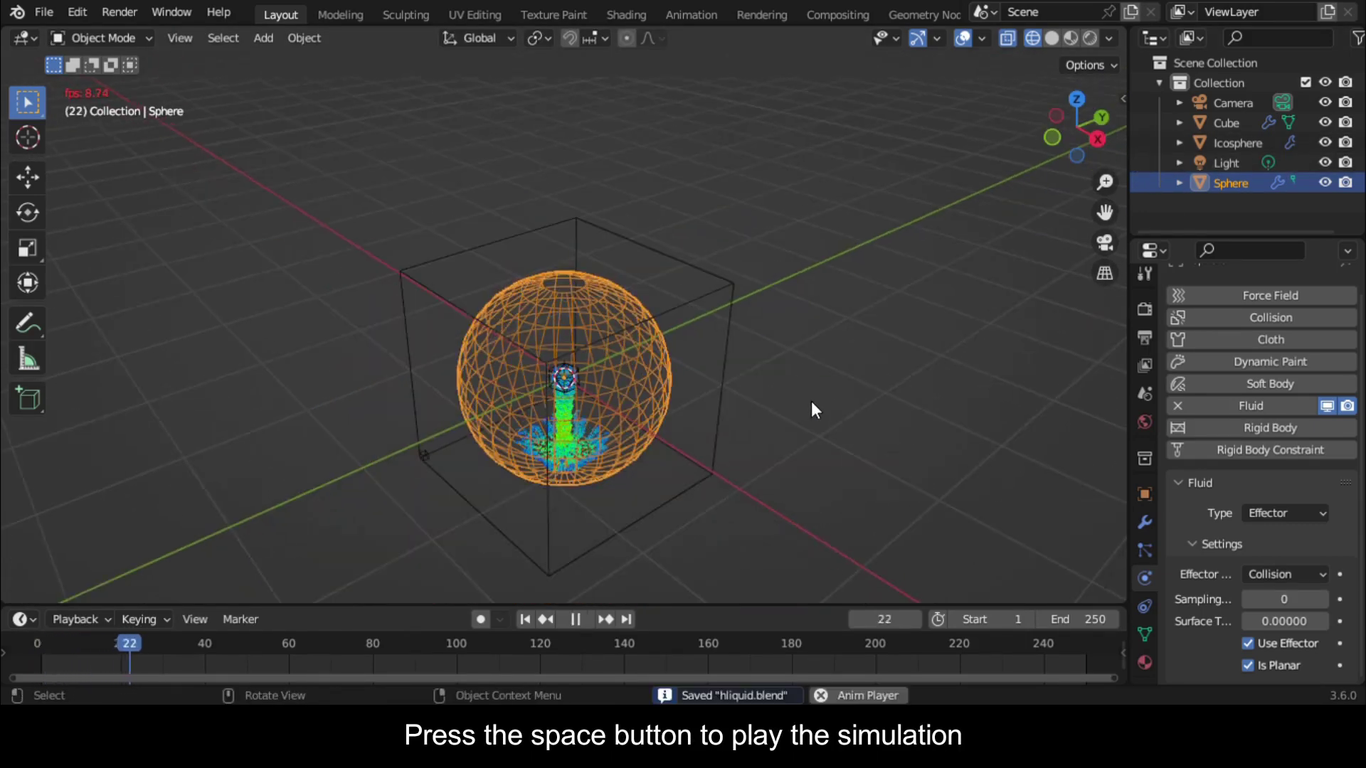
key(space)
click(1099, 141)
scroll(986, 271, up, 3)
key(space)
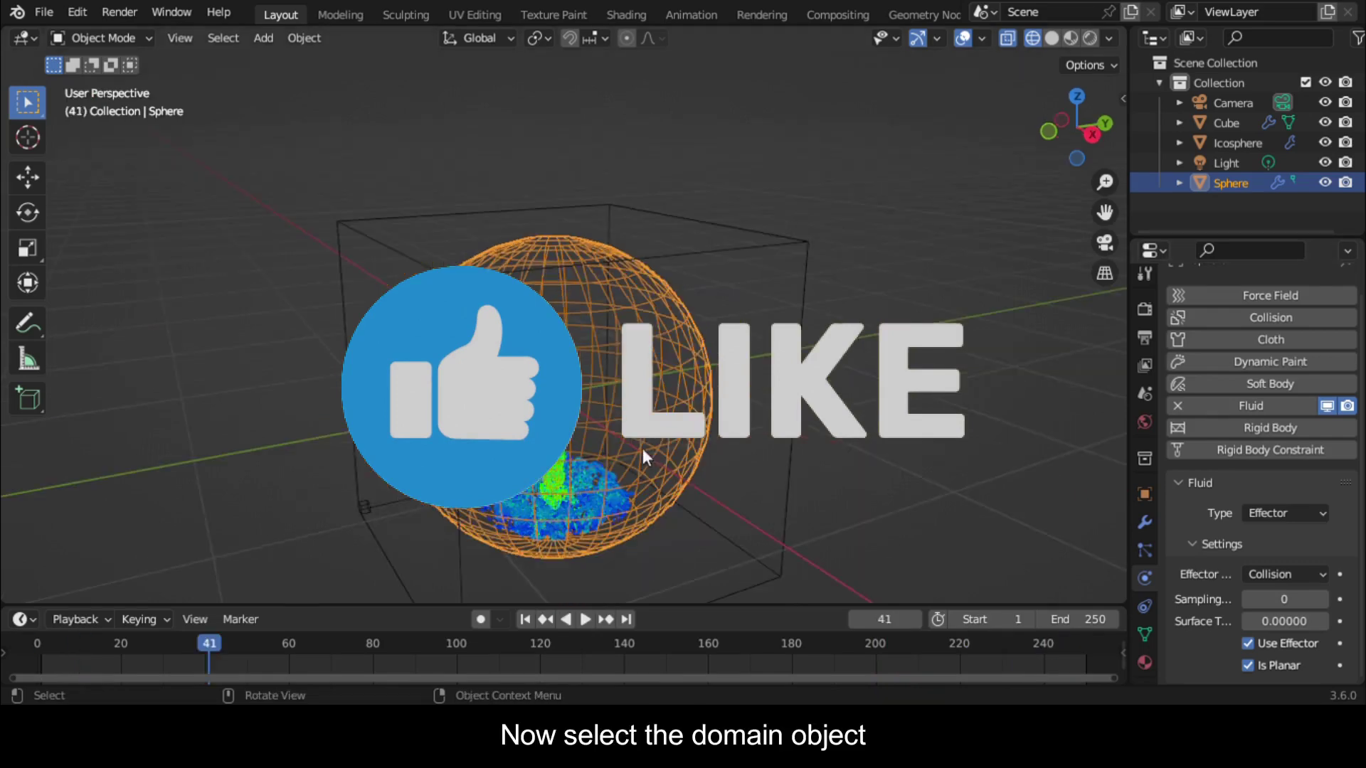
Set the cube domain's fluid resolution to 96 and return the timeline to frame 0
click(783, 458)
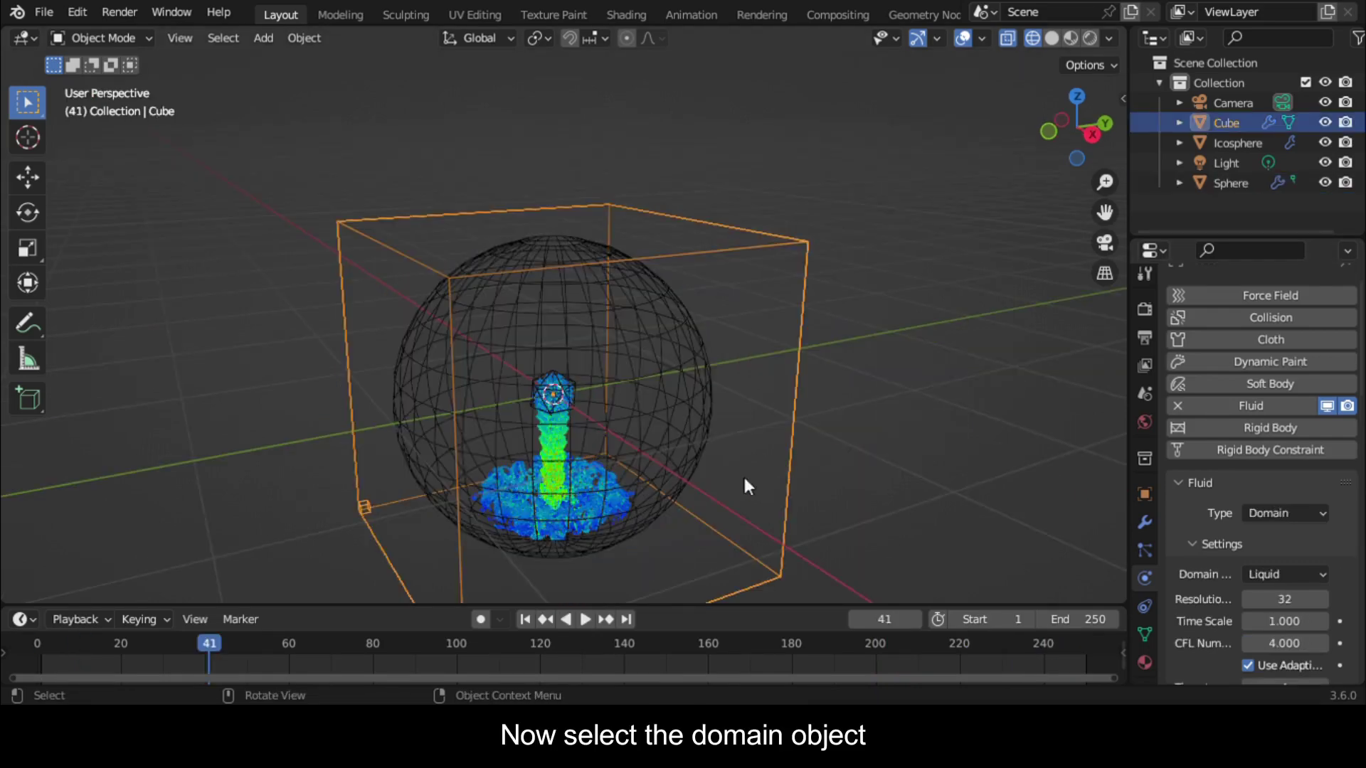
scroll(742, 474, down, 2)
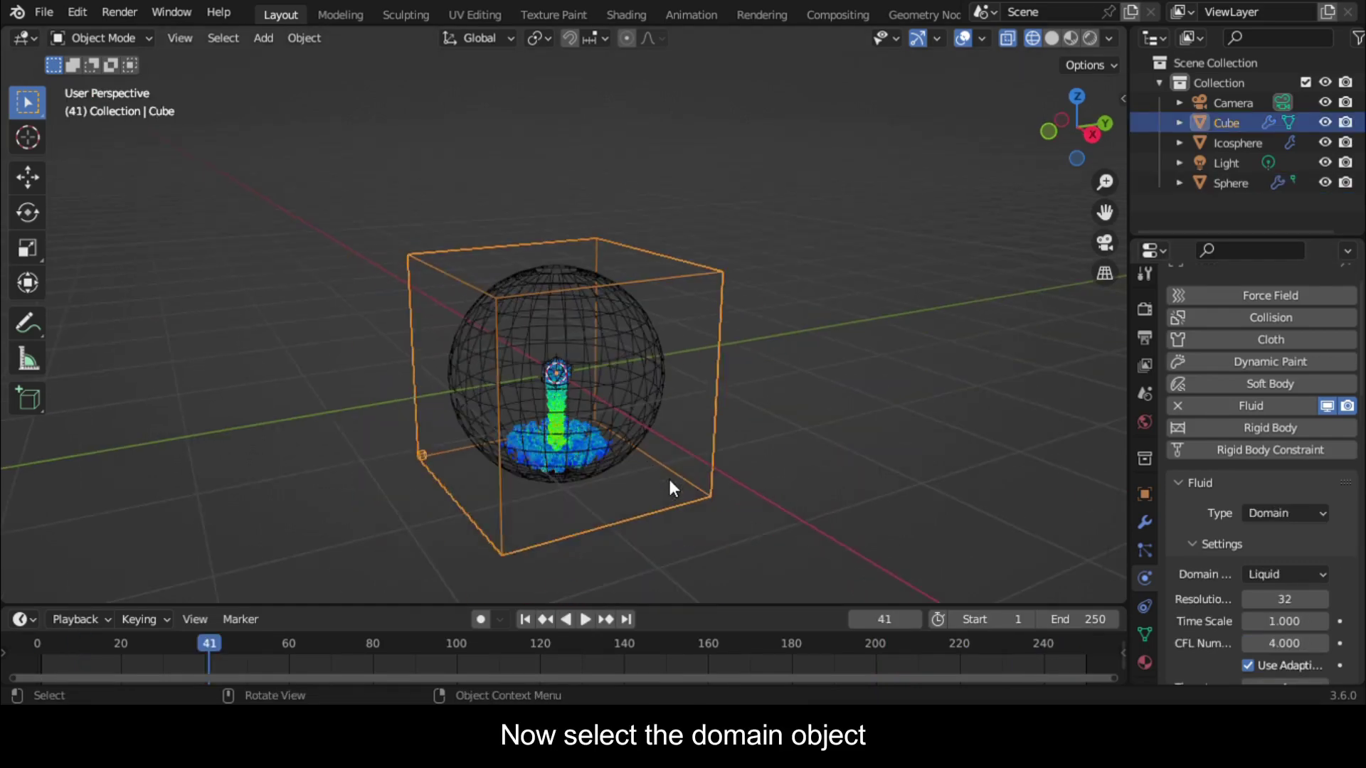
scroll(672, 479, up, 2)
scroll(1222, 540, down, 5)
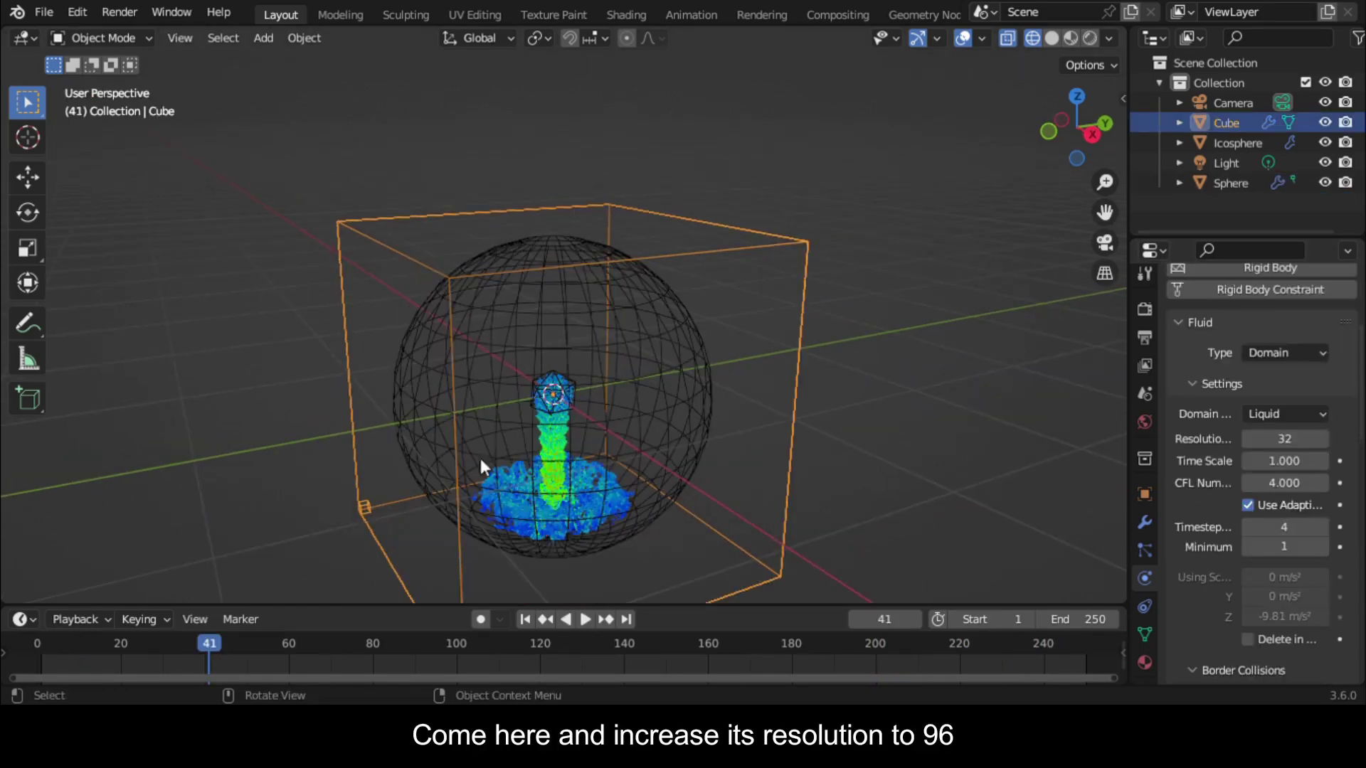
double_click(1325, 441)
text(96)
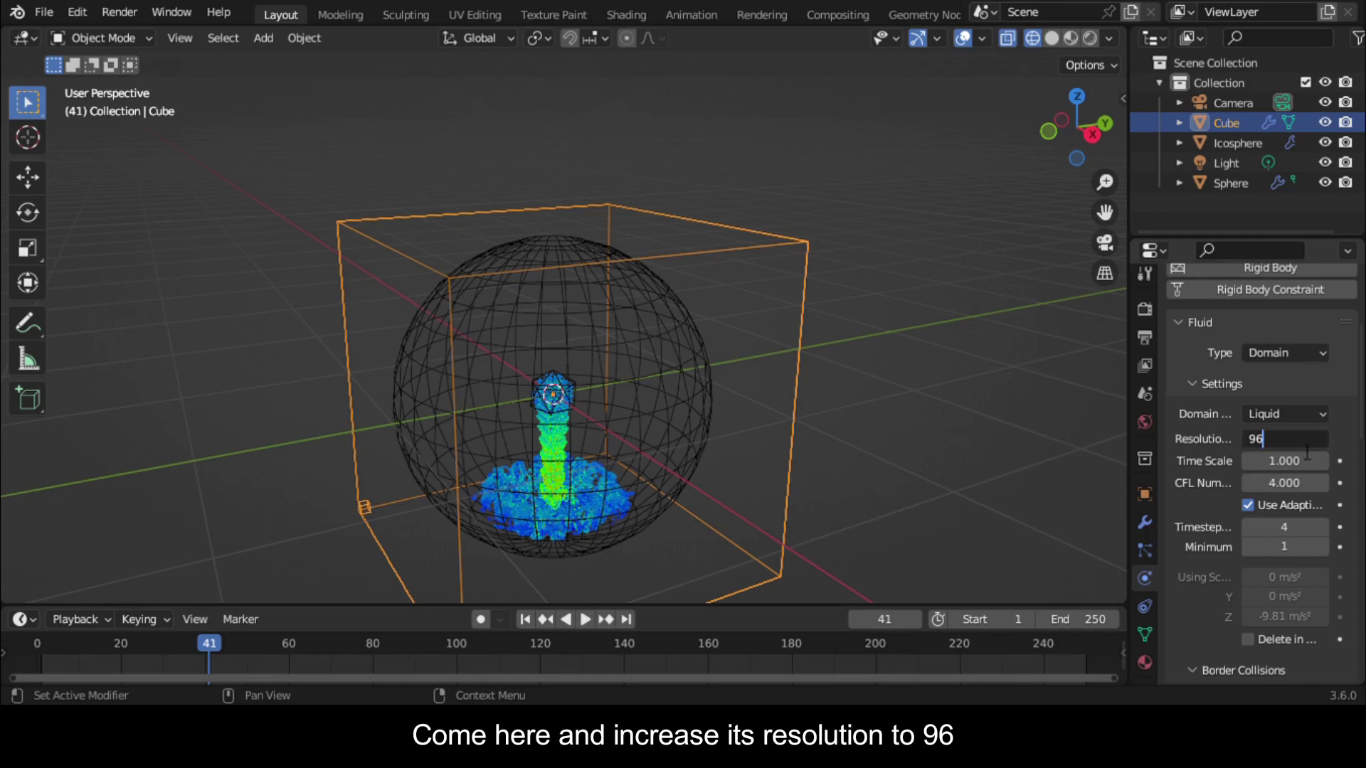
key(Return)
click(37, 651)
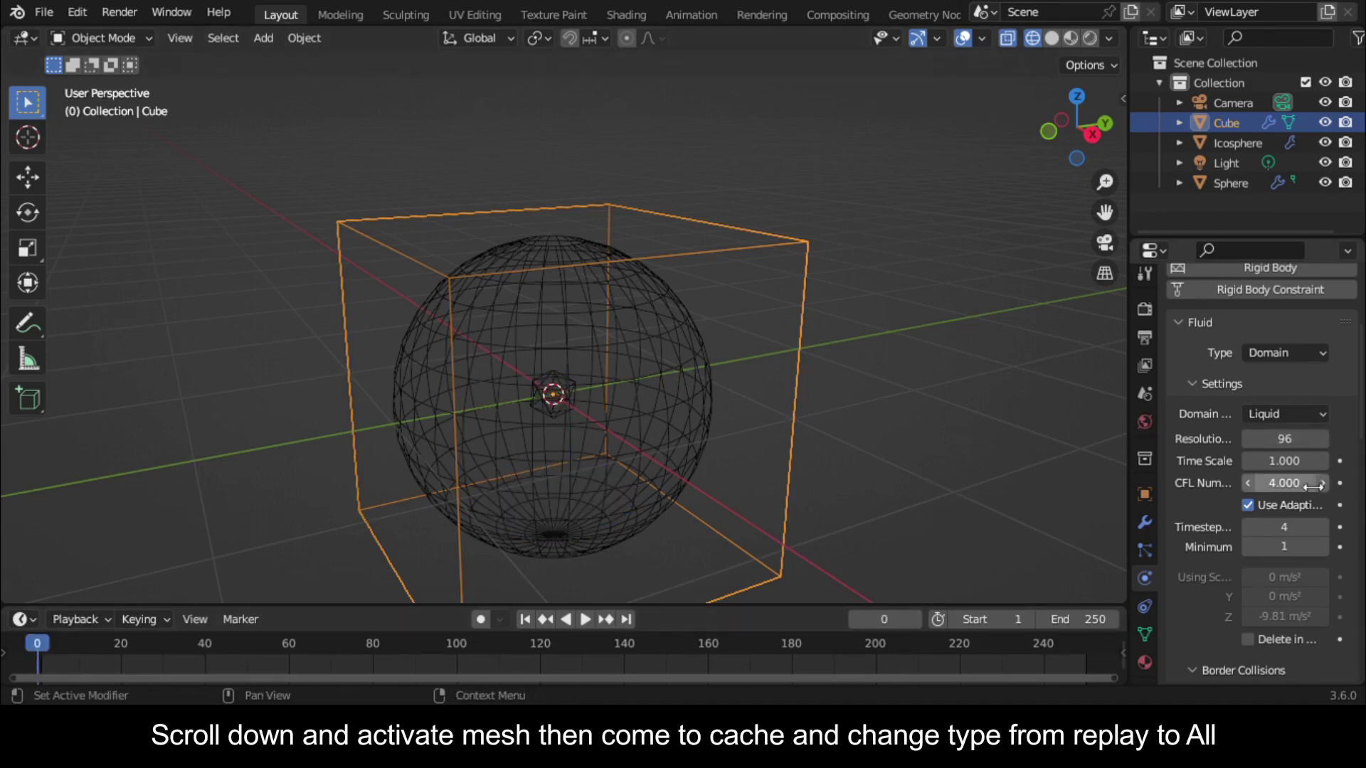
Enable Mesh for the cube domain and set its cache type to All
scroll(1267, 531, down, 10)
scroll(1268, 531, down, 3)
click(1206, 366)
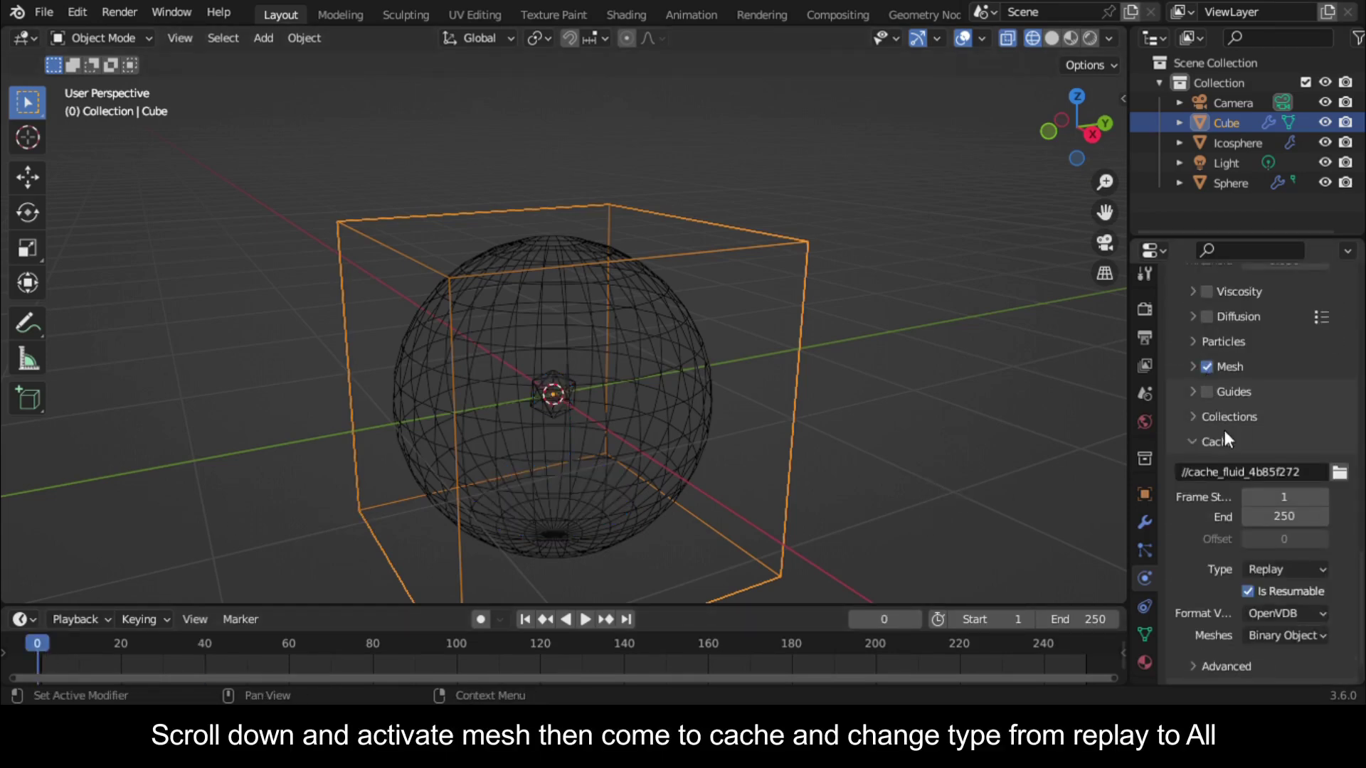
click(1274, 569)
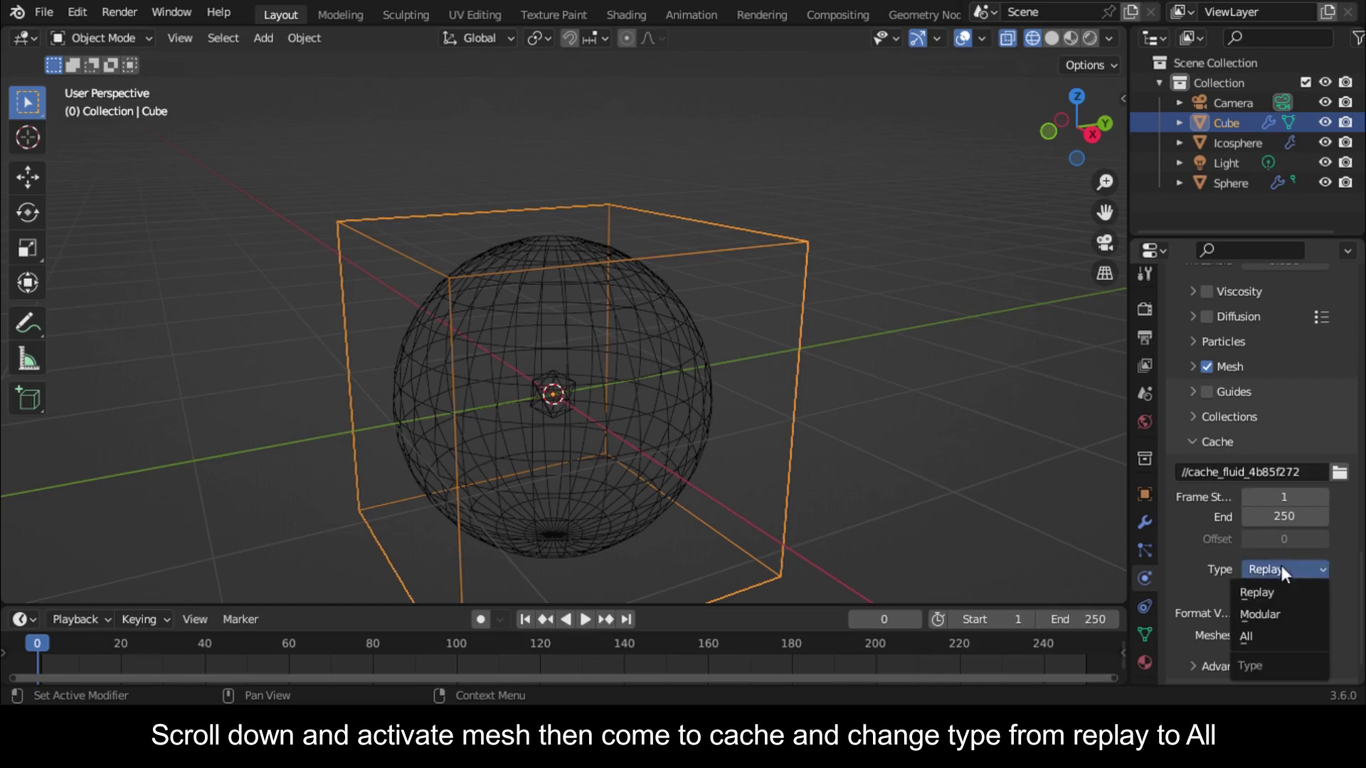
click(1262, 634)
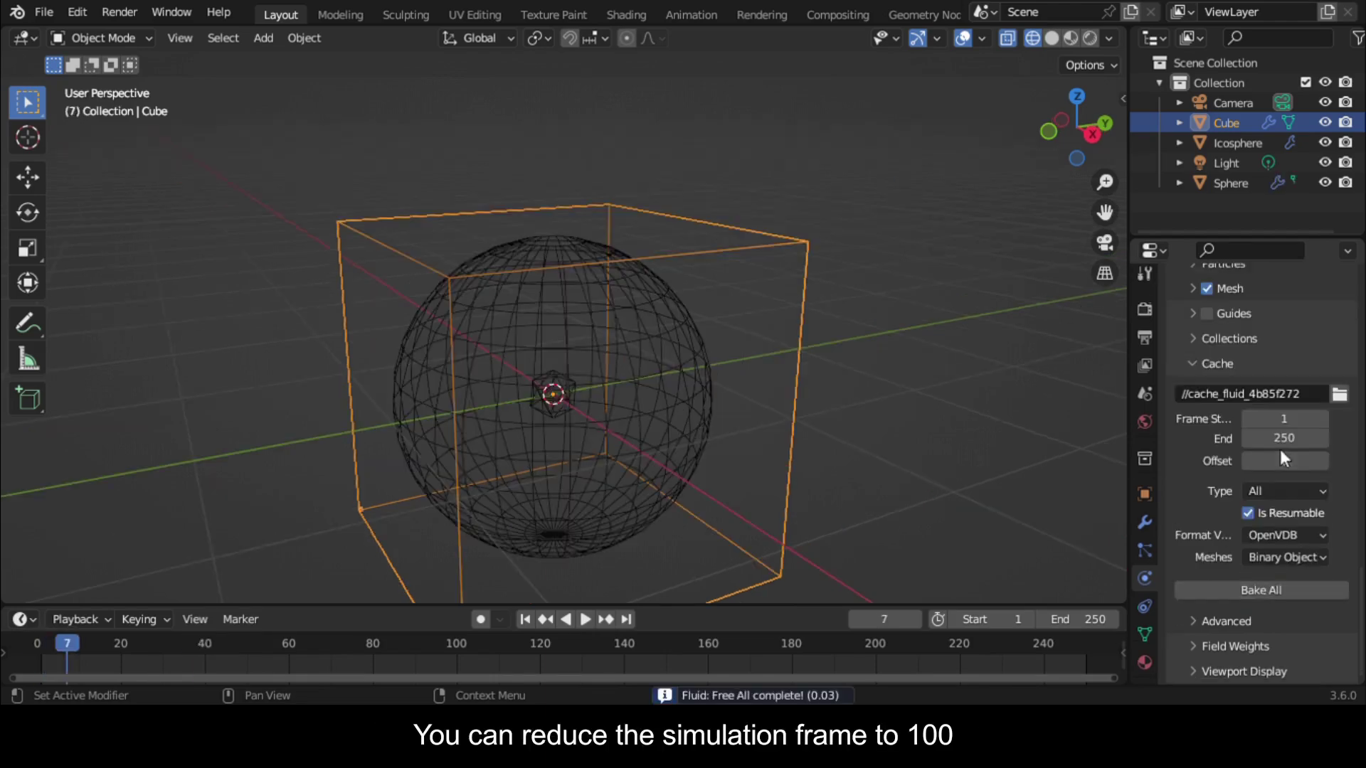
Set the end frame of the domain's cache to 100
click(1288, 439)
text(100)
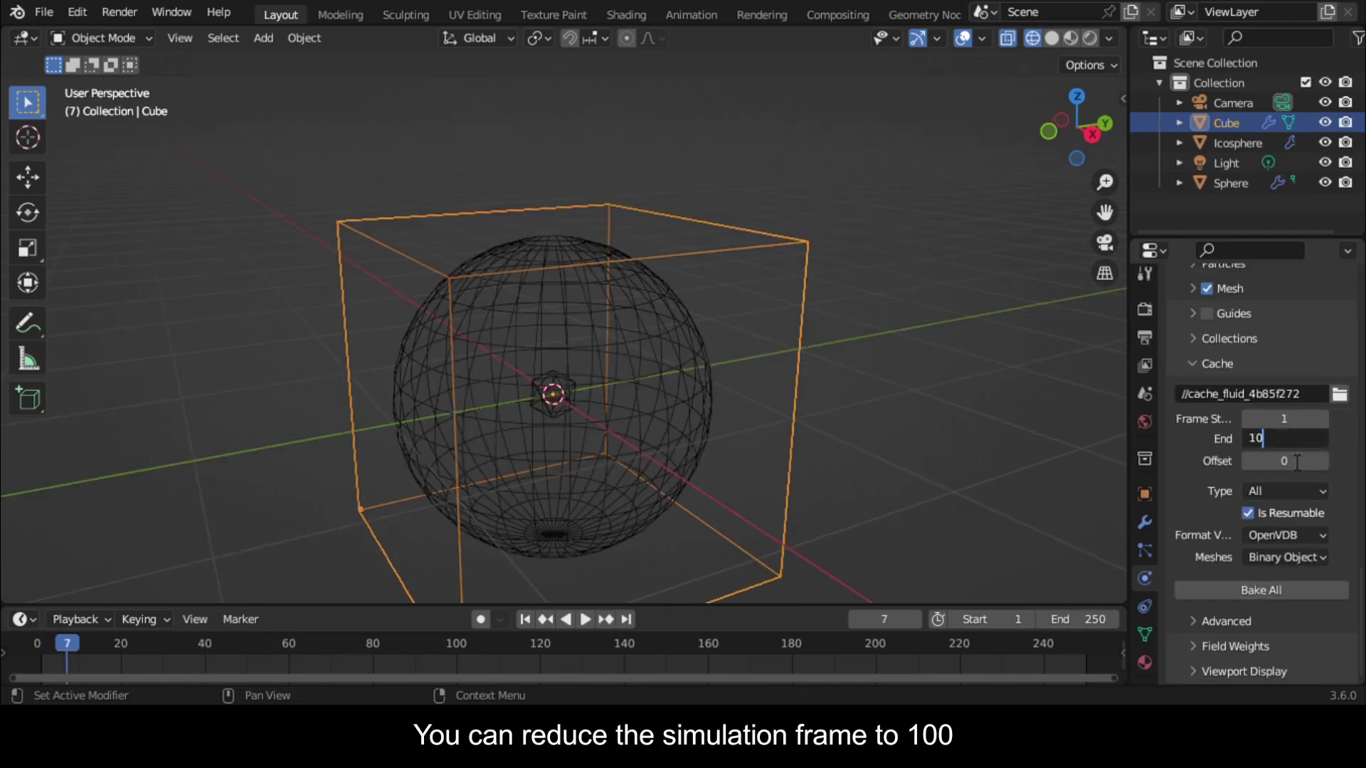
key(Return)
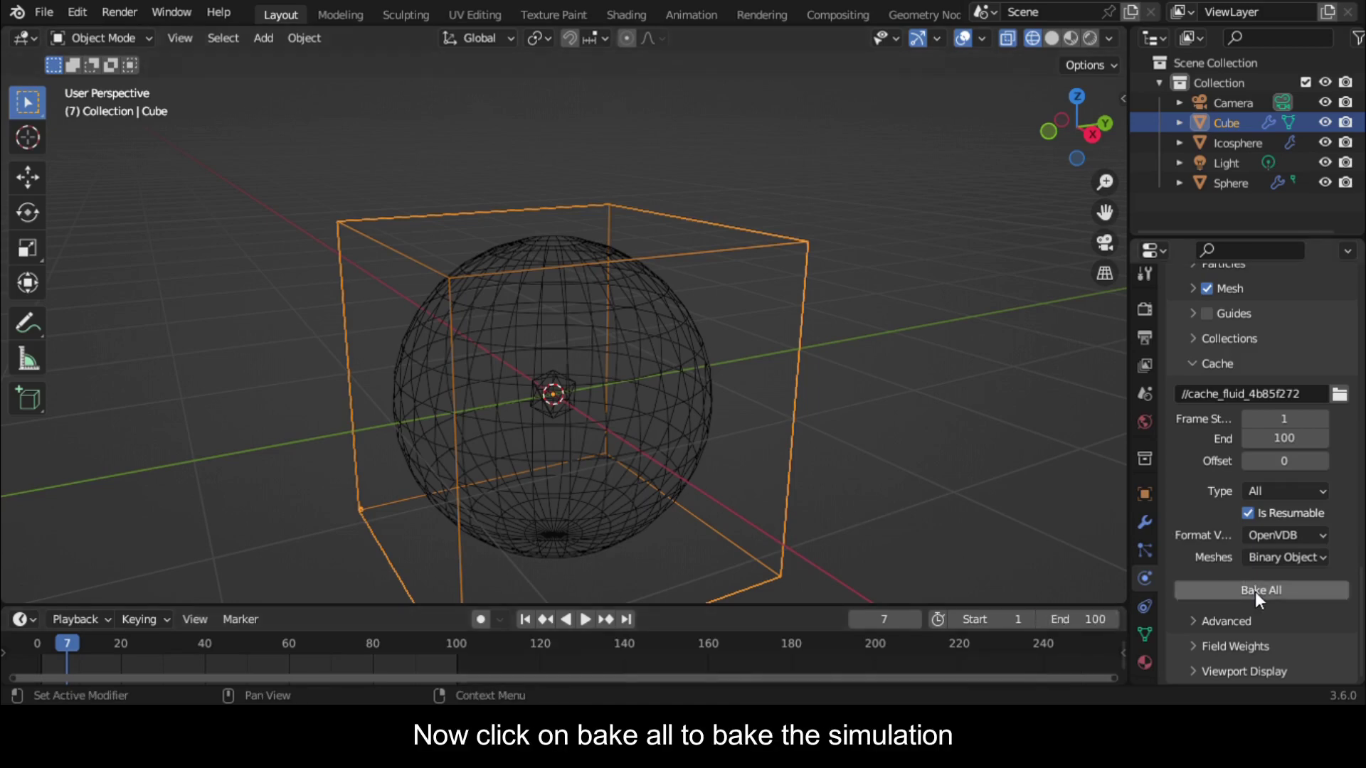
Bake the complete fluid simulation of the domain and play the baked result
click(1245, 587)
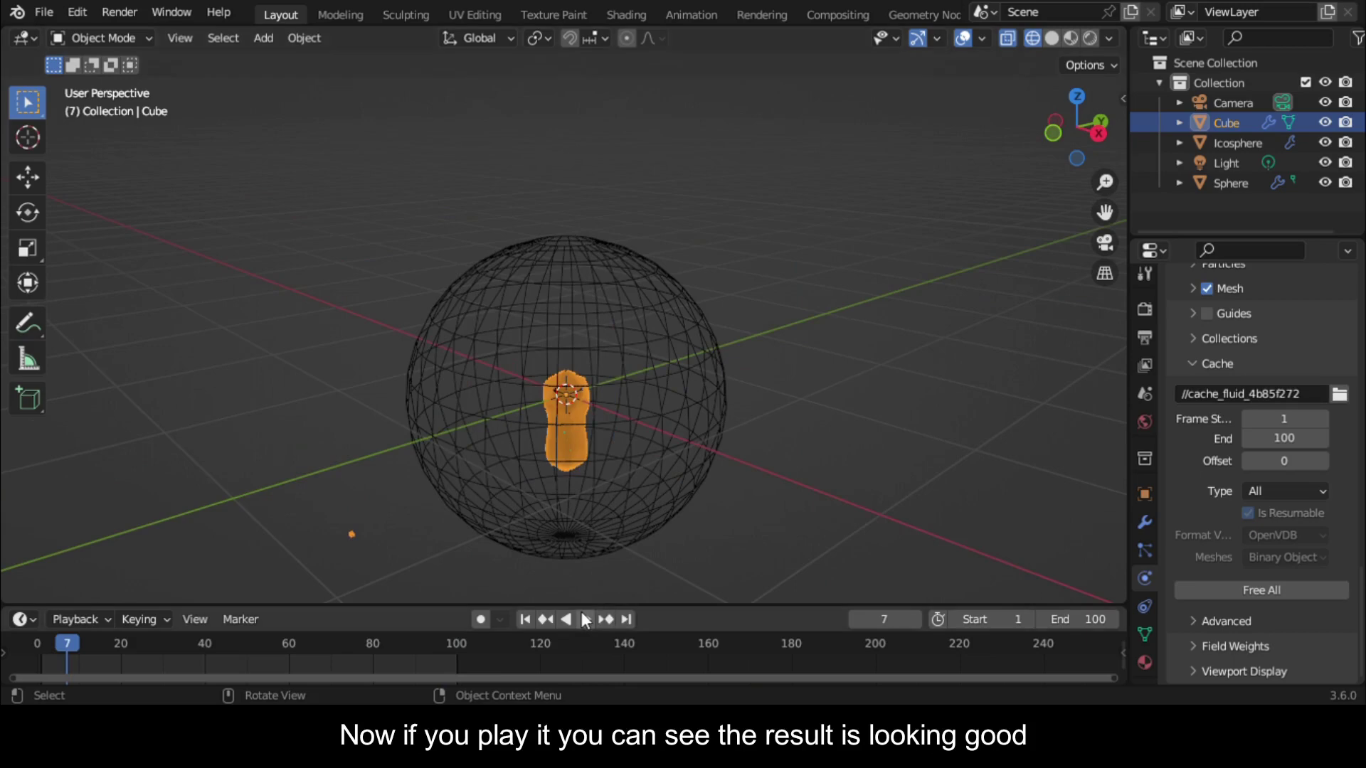
click(585, 620)
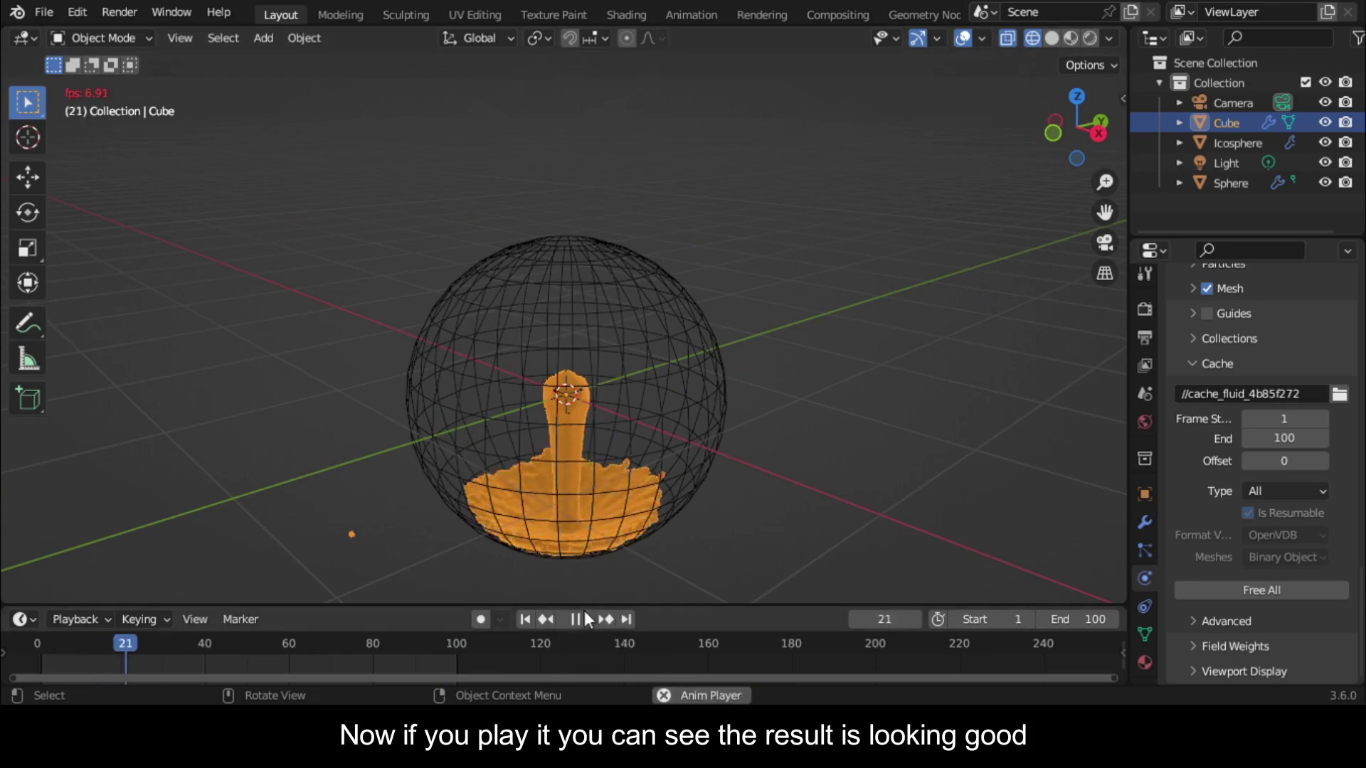
Add a UV sphere with 64 segments and 32 rings around the fluid
key(KP_3)
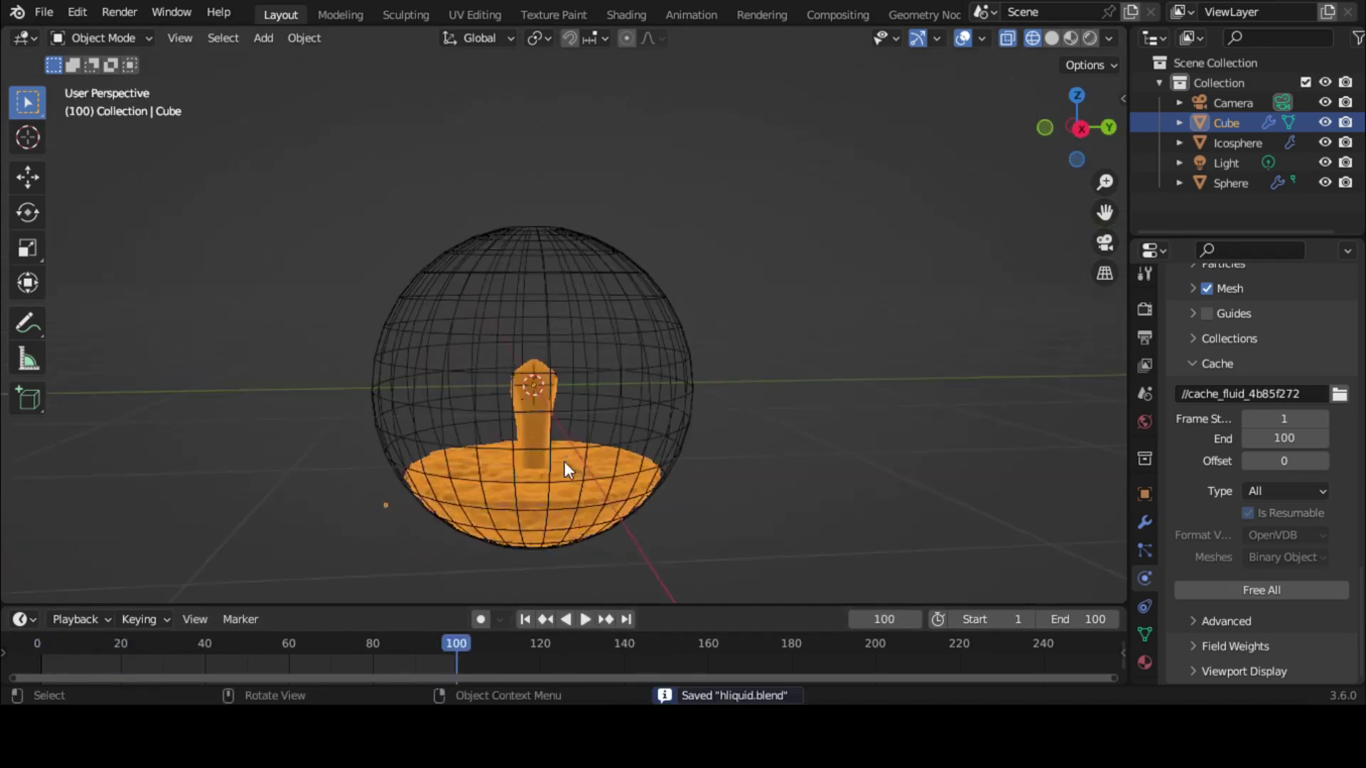
key(shift+a)
mouse_move(591, 299)
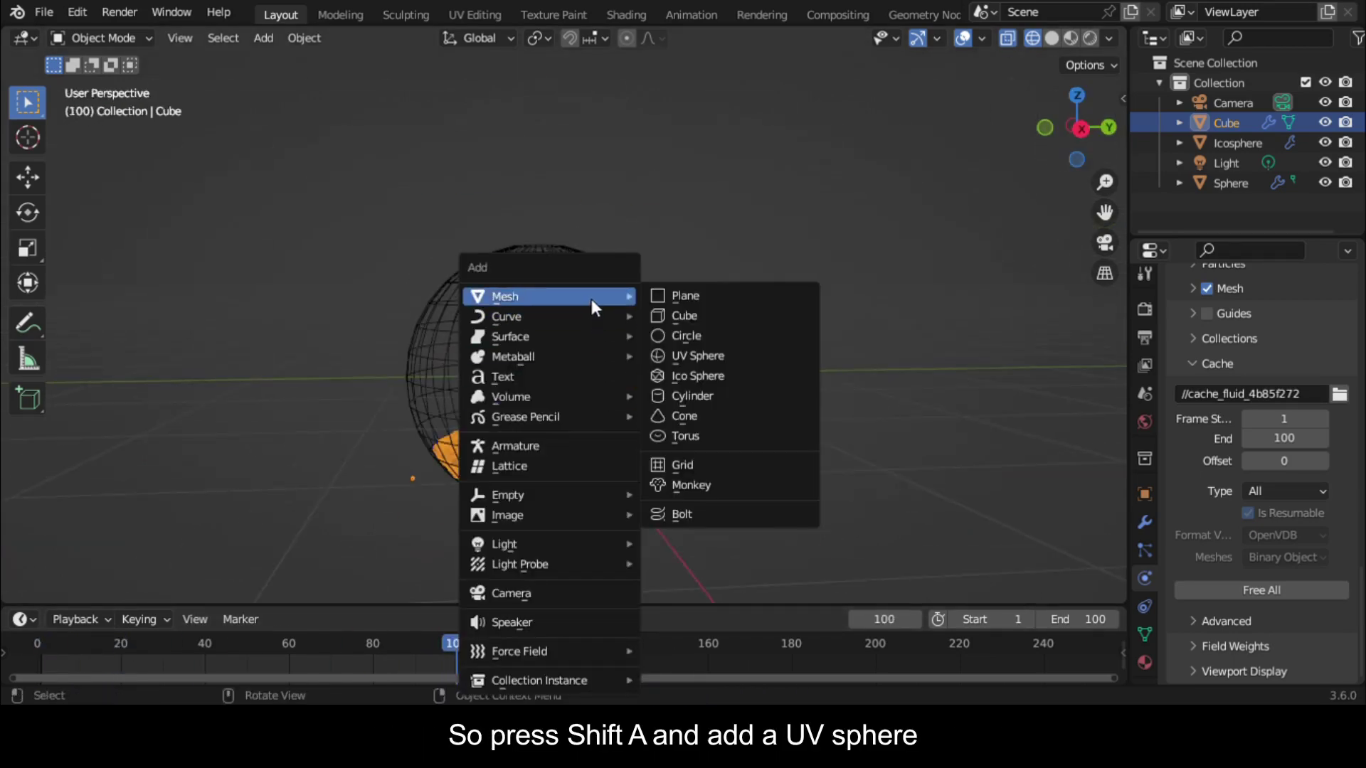
click(685, 350)
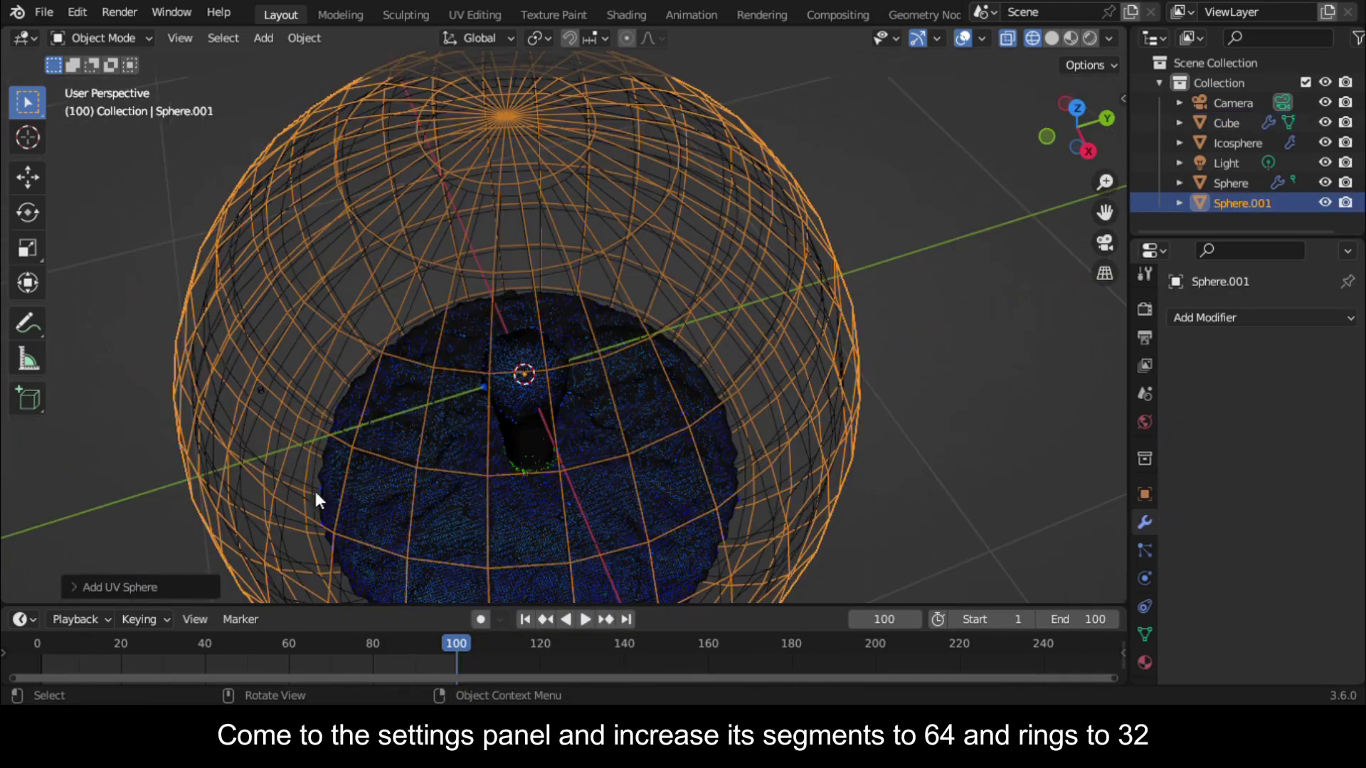
click(77, 578)
click(282, 371)
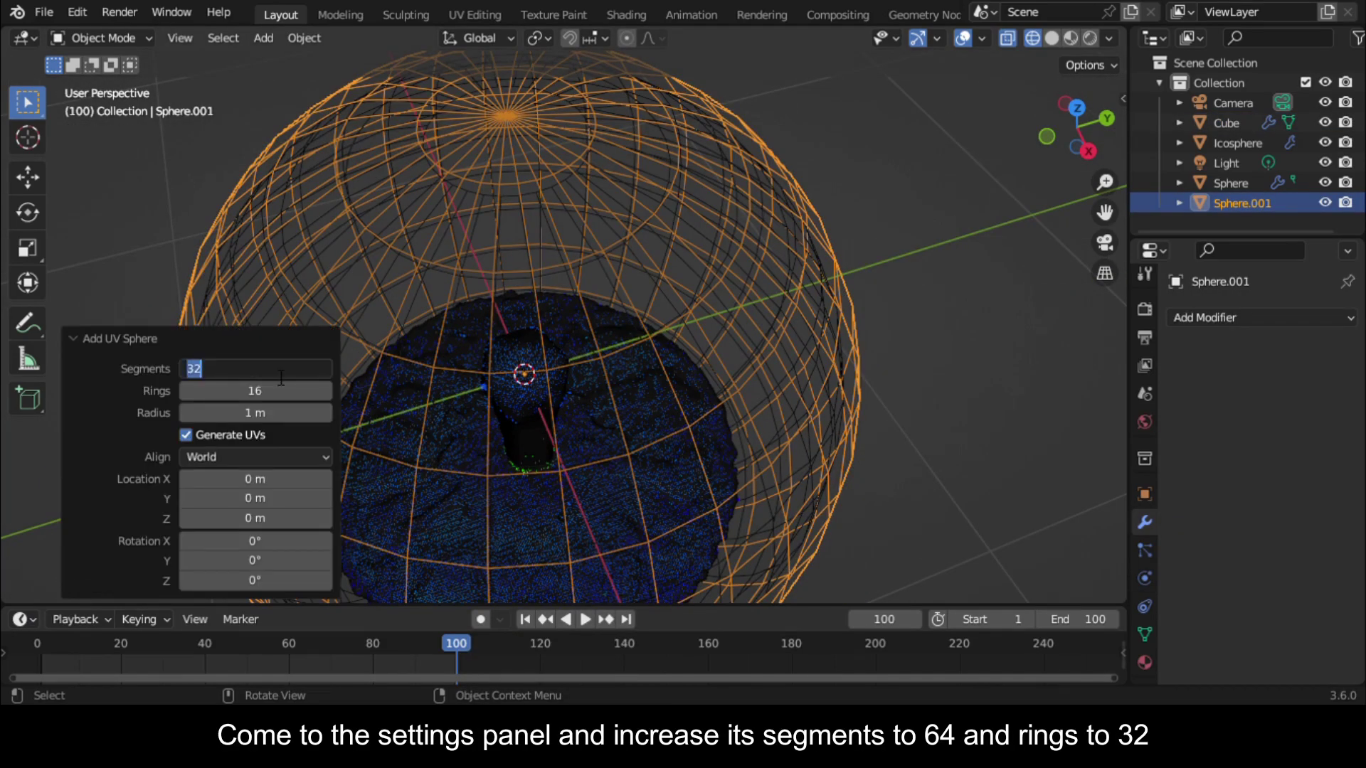
text(60)
key(BackSpace)
text(4)
click(263, 392)
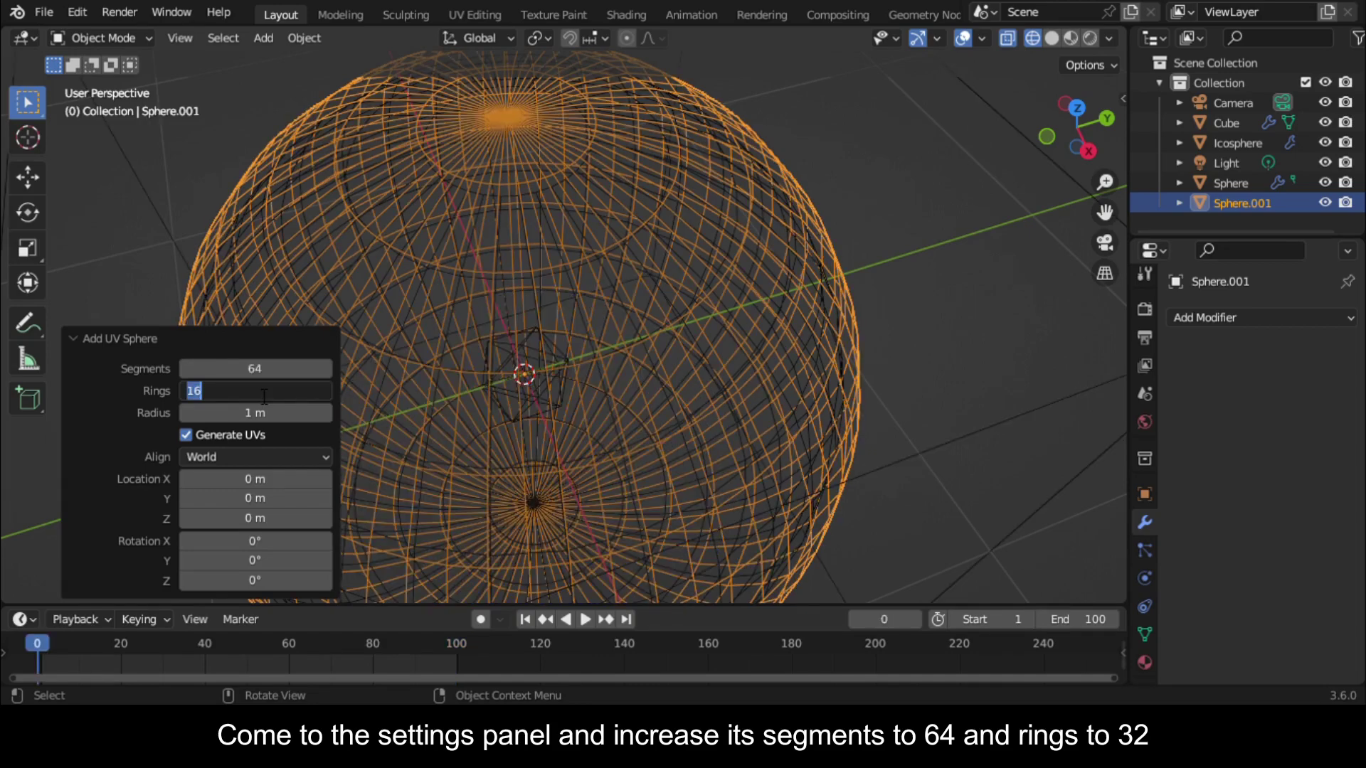
text(32)
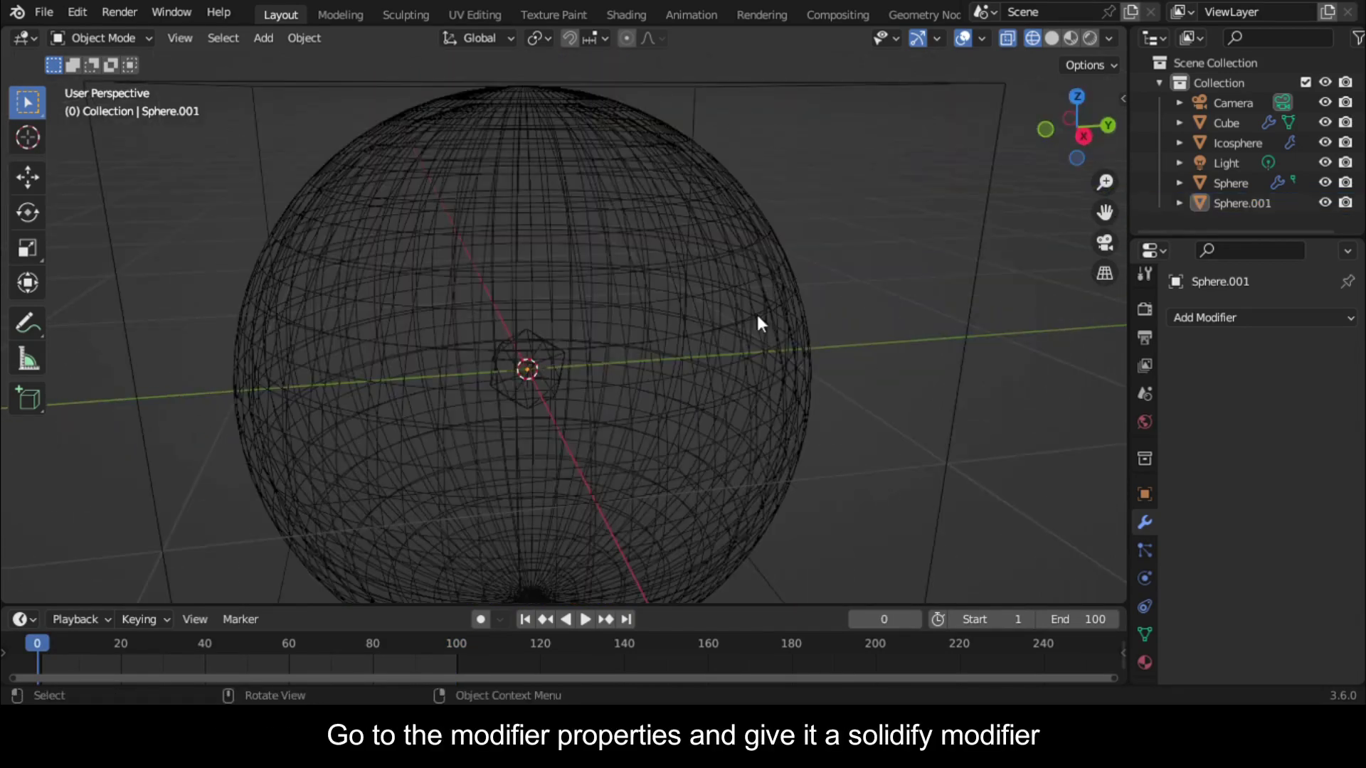
Give the new UV sphere a Solidify modifier with a thickness of 0.04 m
click(757, 316)
scroll(1040, 382, down, 2)
click(1213, 317)
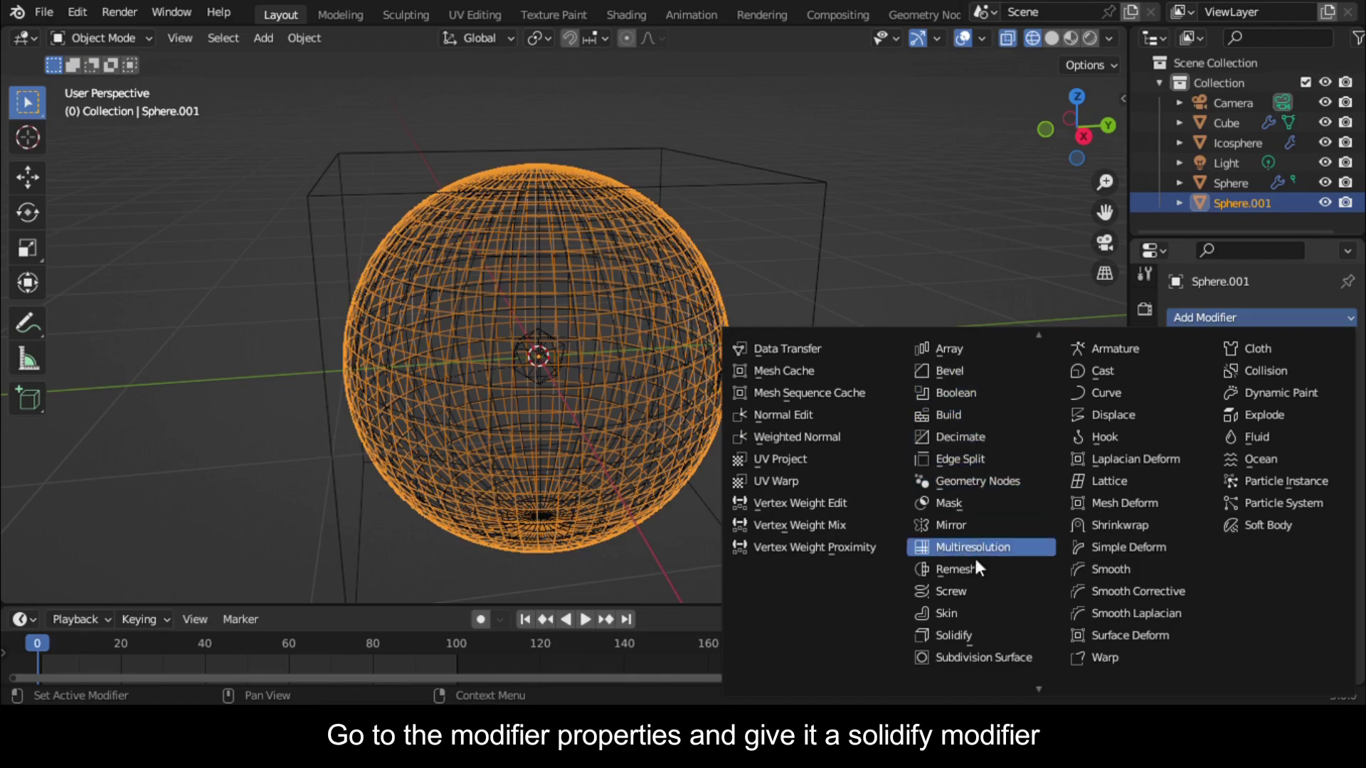
click(973, 637)
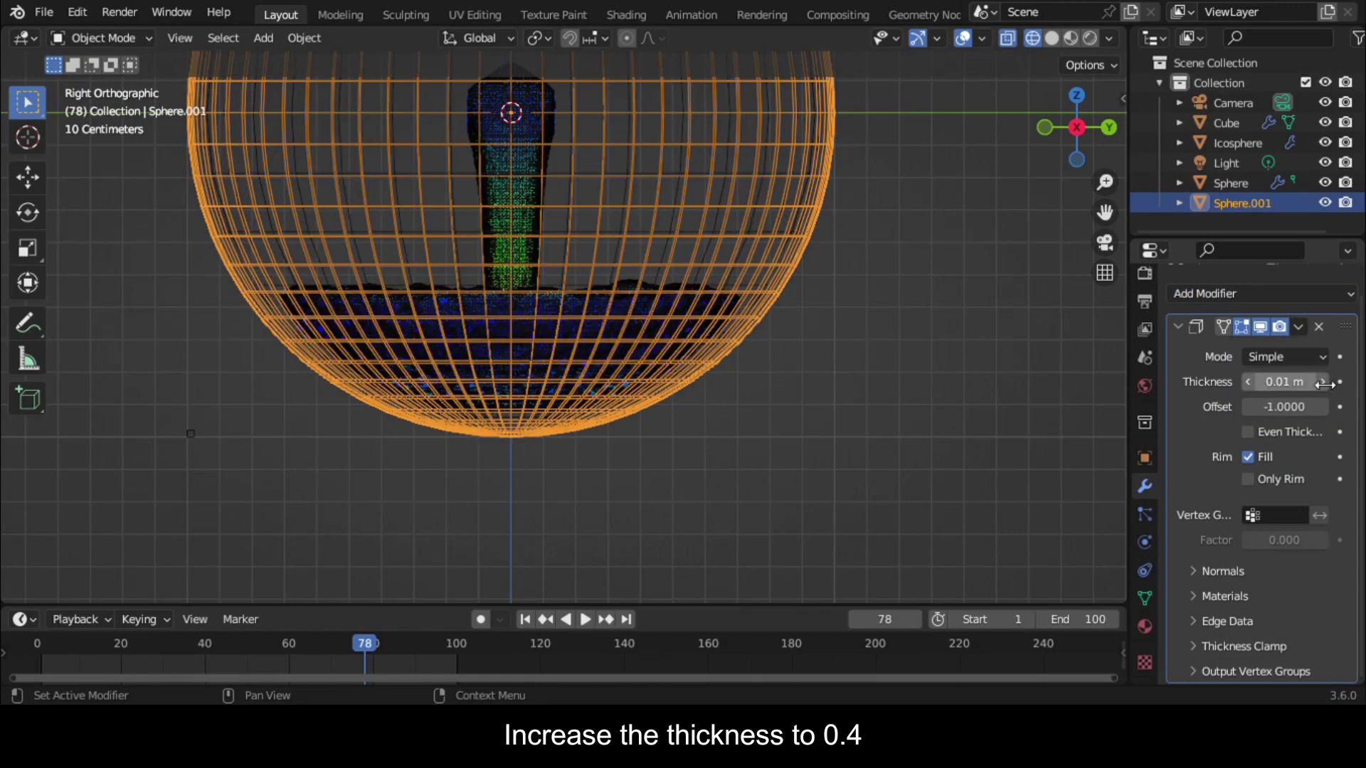
mouse_move(1077, 128)
mouse_down()
mouse_move(1088, 155)
mouse_move(1084, 135)
mouse_up()
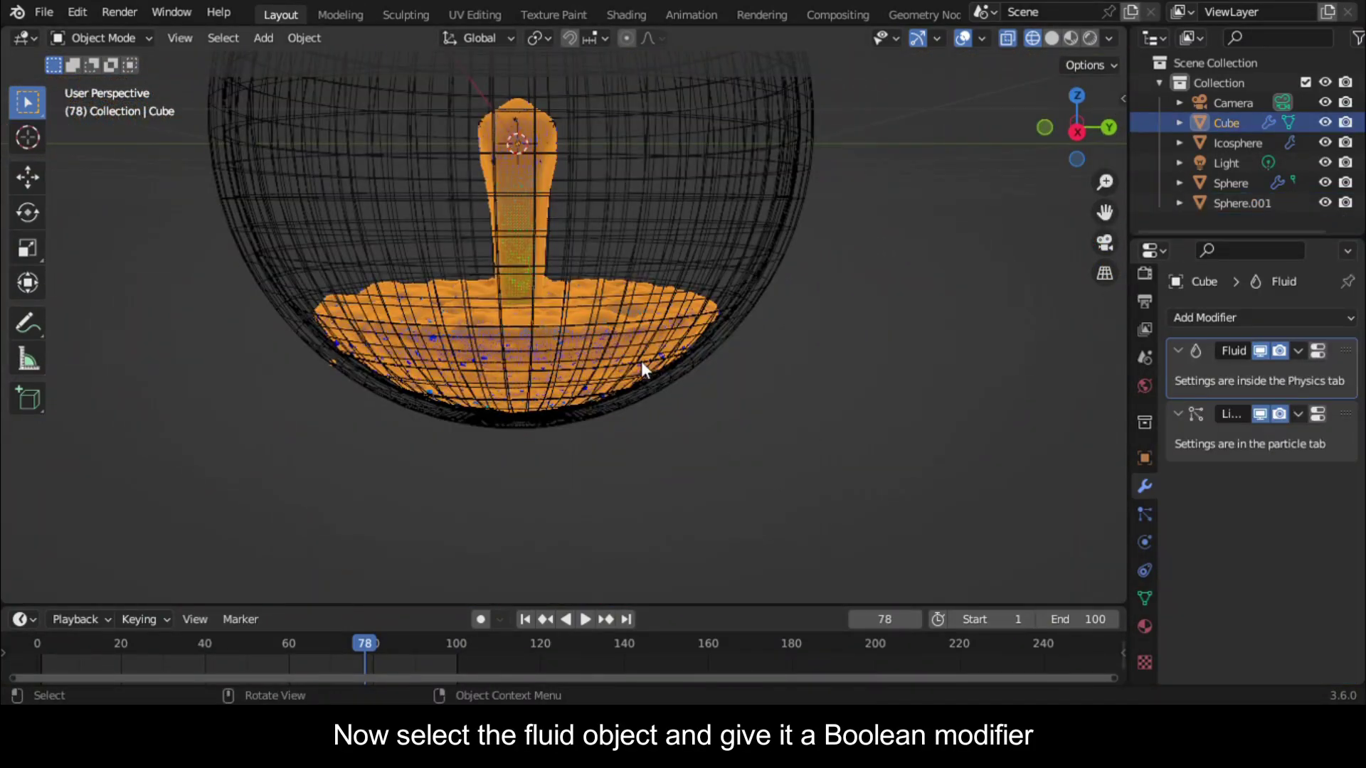
Add a Boolean modifier in Difference mode to the fluid cube, using the solidified UV sphere as its object
scroll(643, 368, up, 6)
scroll(643, 369, down, 4)
click(1262, 317)
scroll(978, 393, down, 1)
click(979, 392)
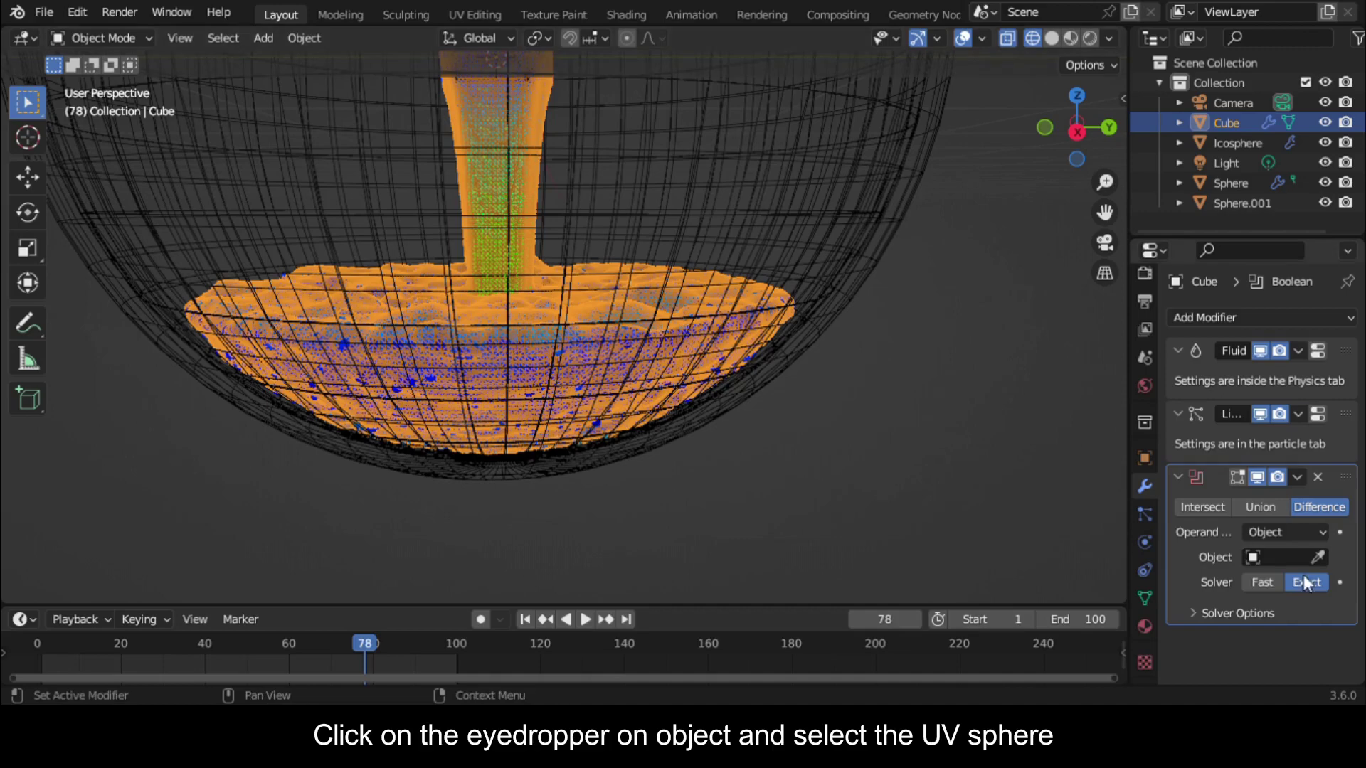
click(1318, 557)
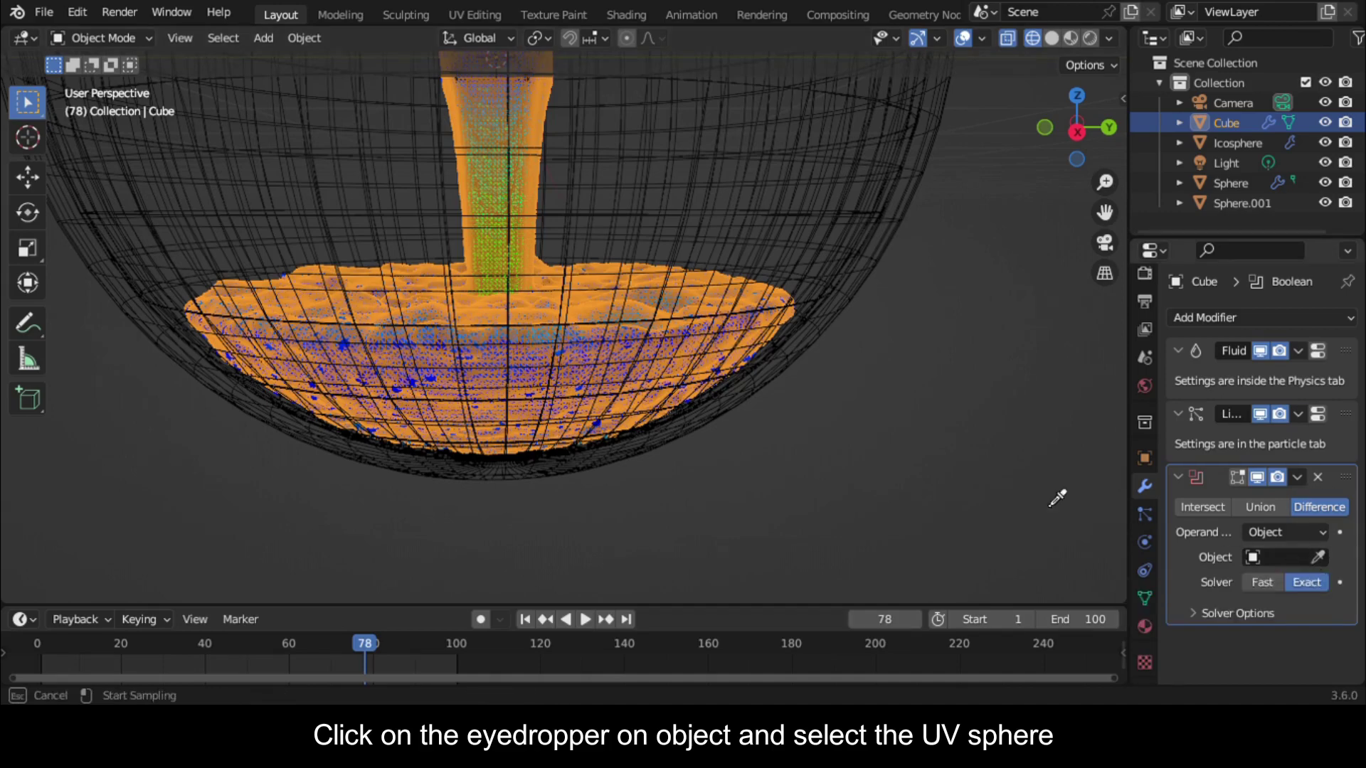
click(598, 461)
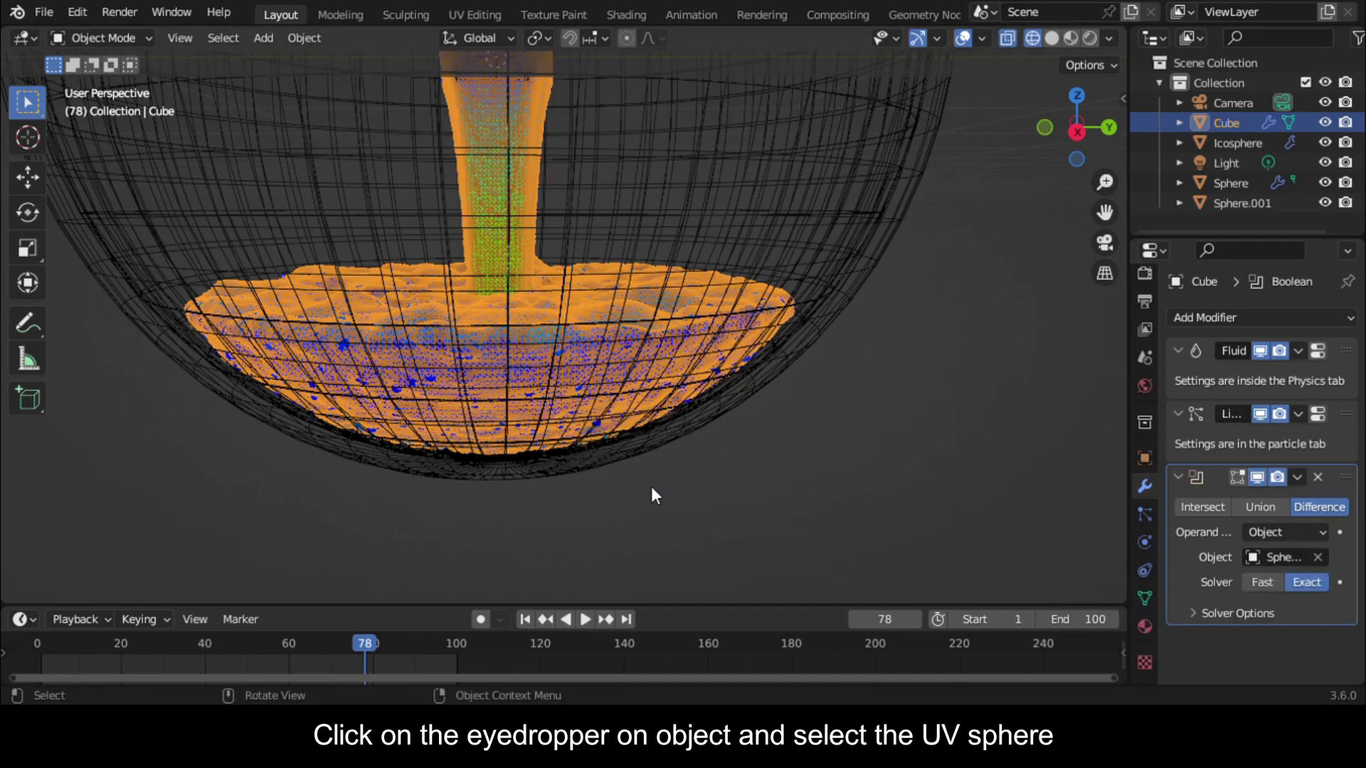
Scale the solidified sphere by about 0.958 to cover the fluid's outer irregularities, and briefly play the animation
scroll(712, 491, up, 2)
click(507, 498)
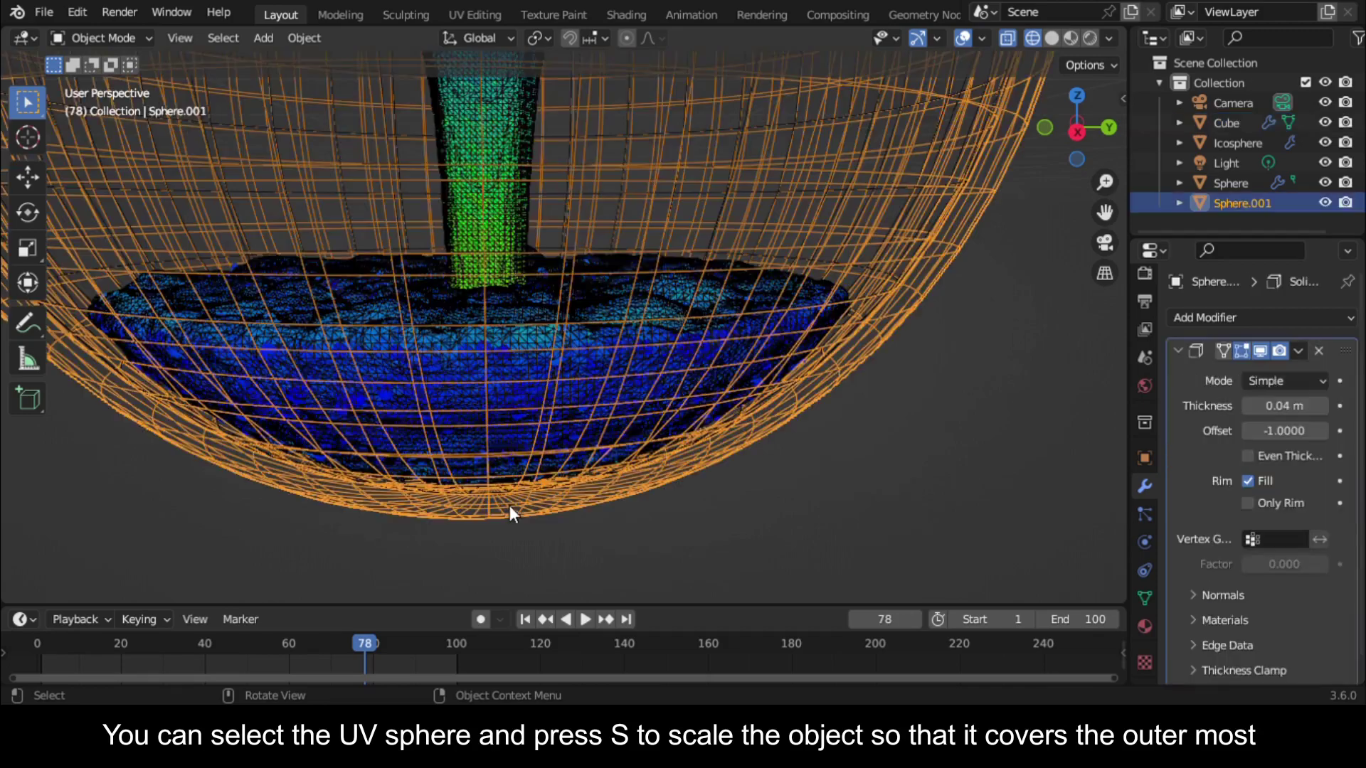
click(1078, 134)
key(ctrl+s)
key(s)
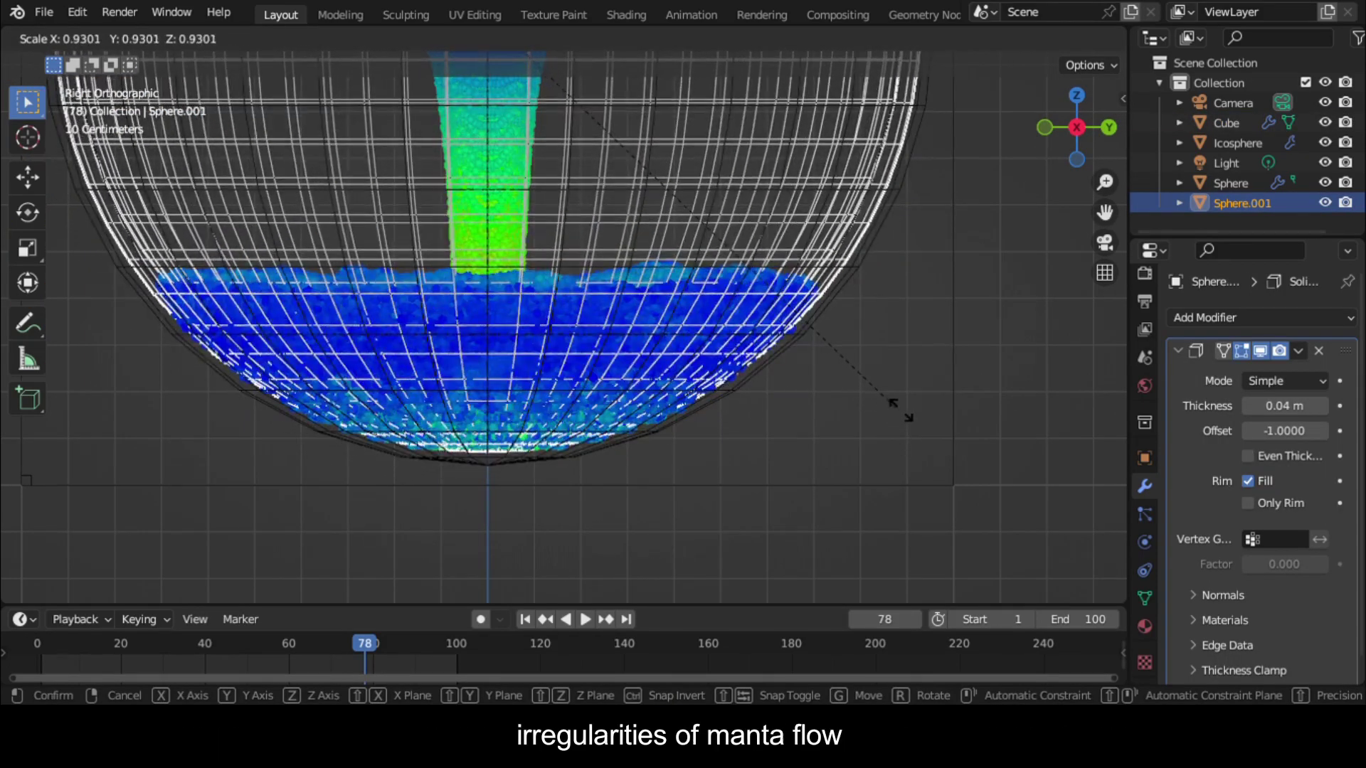
click(1051, 286)
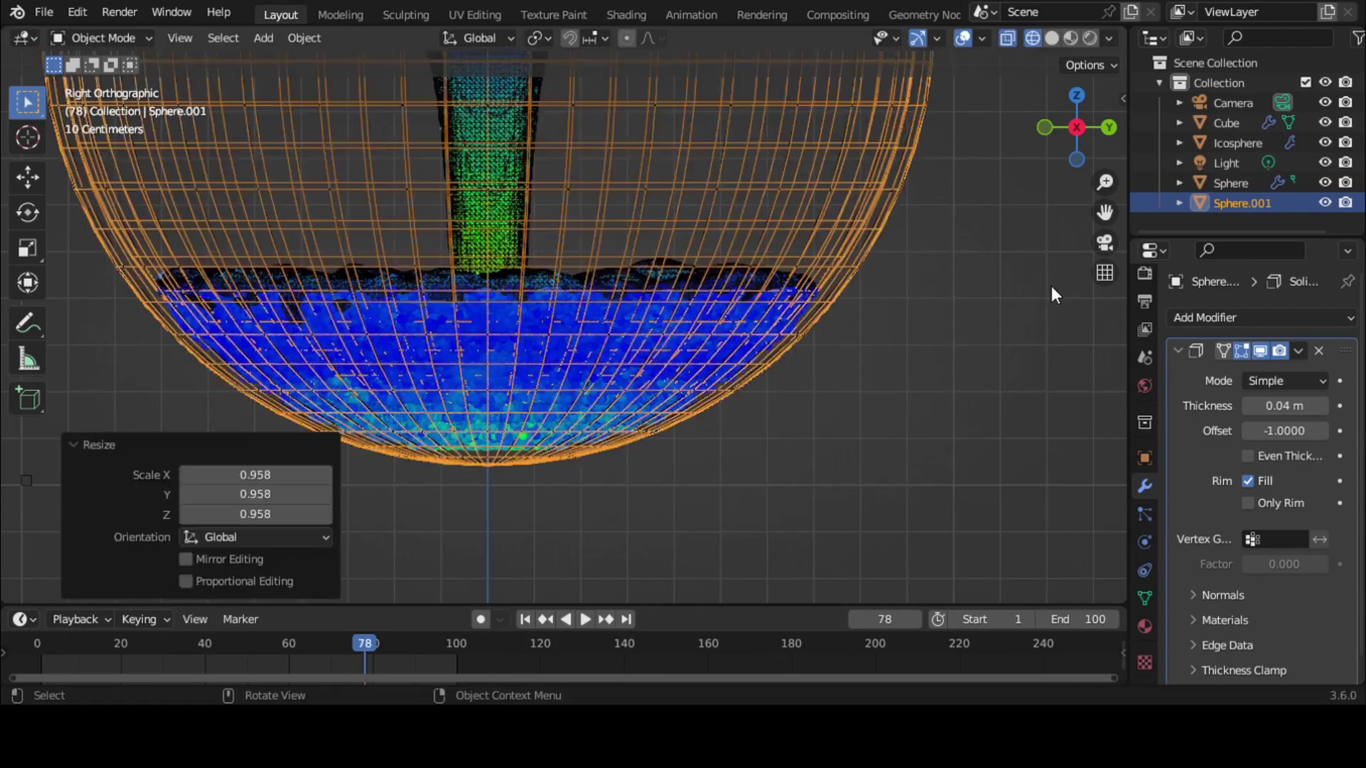
key(shift+ctrl+space)
key(space)
Display the viewport in rendered shading and save the file
middle_drag(796, 522, 767, 326)
scroll(766, 327, down, 5)
click(1089, 37)
shift+middle_drag(791, 254, 833, 399)
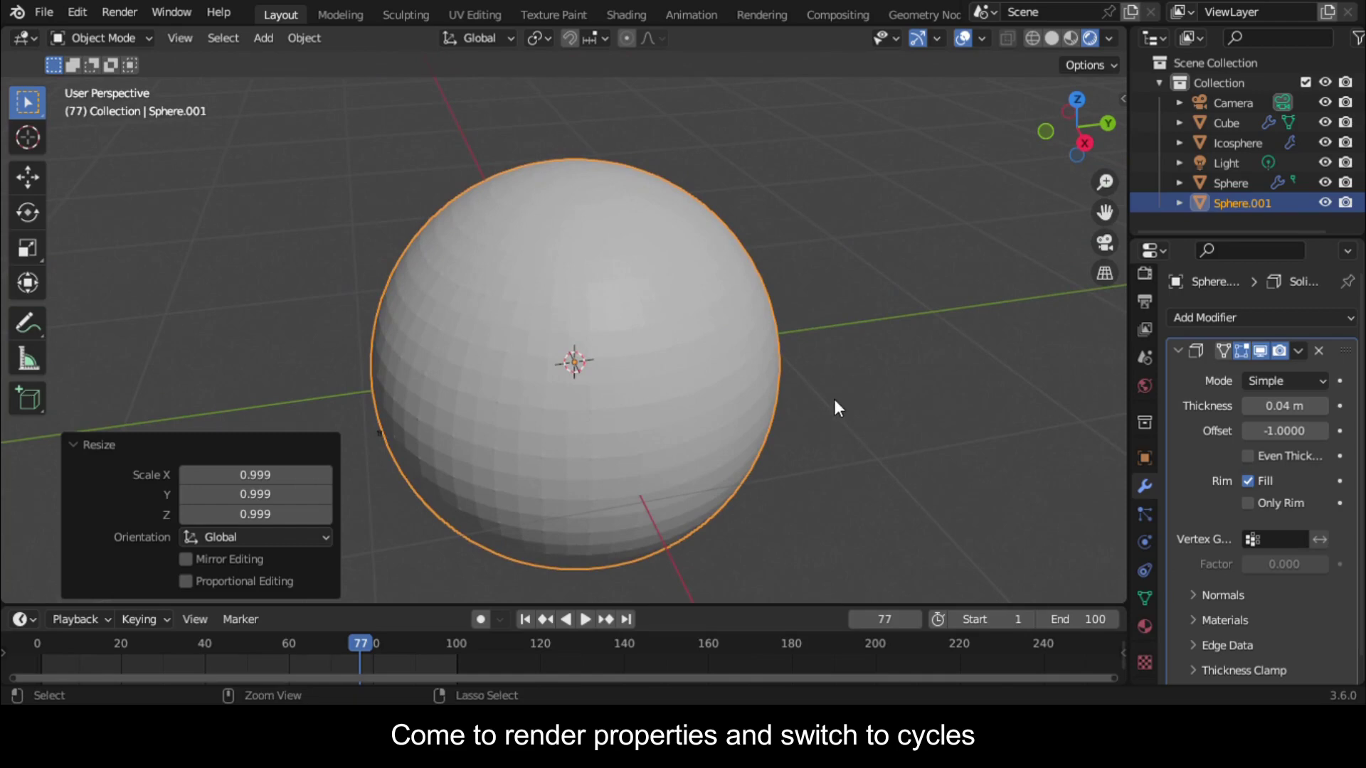
key(ctrl+s)
Set the render engine to Cycles and shade the solidified sphere smooth
scroll(1150, 300, up, 1)
click(1144, 320)
click(1294, 318)
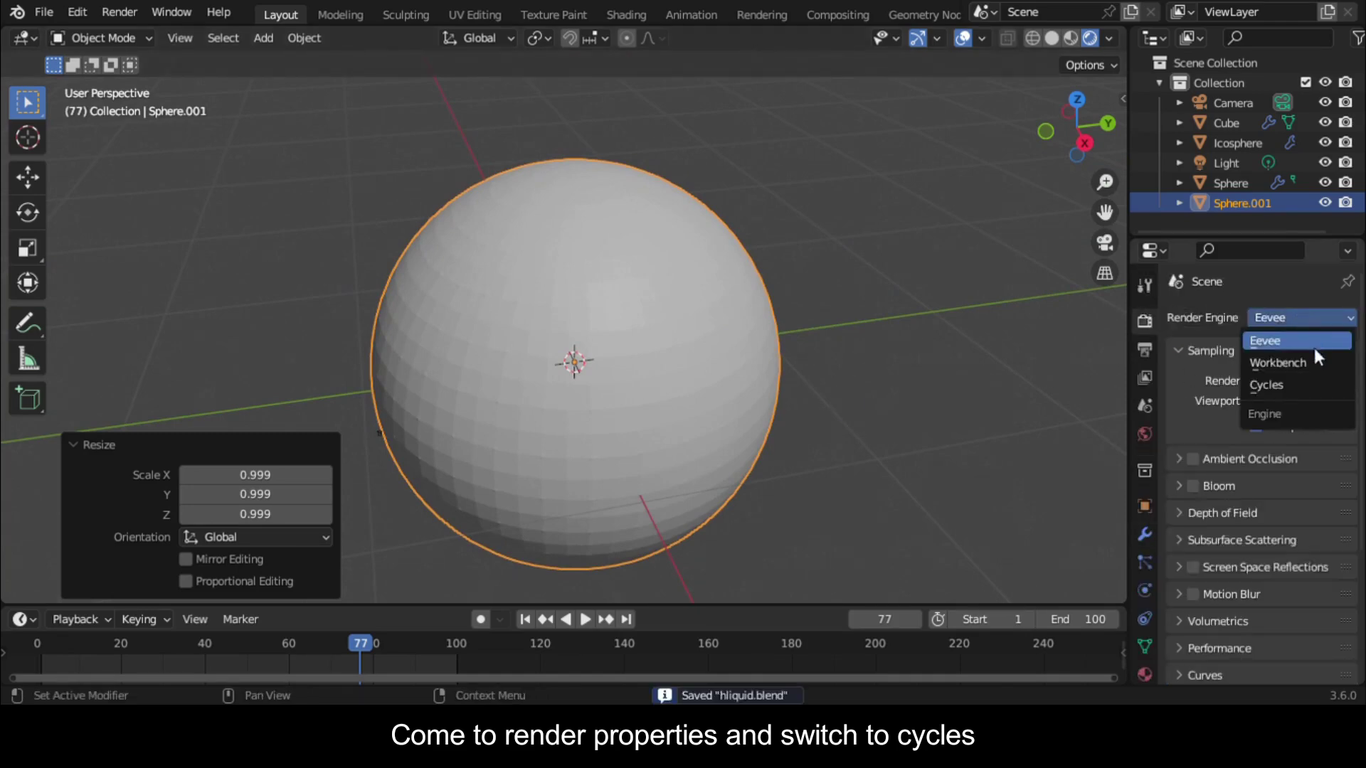
click(1289, 387)
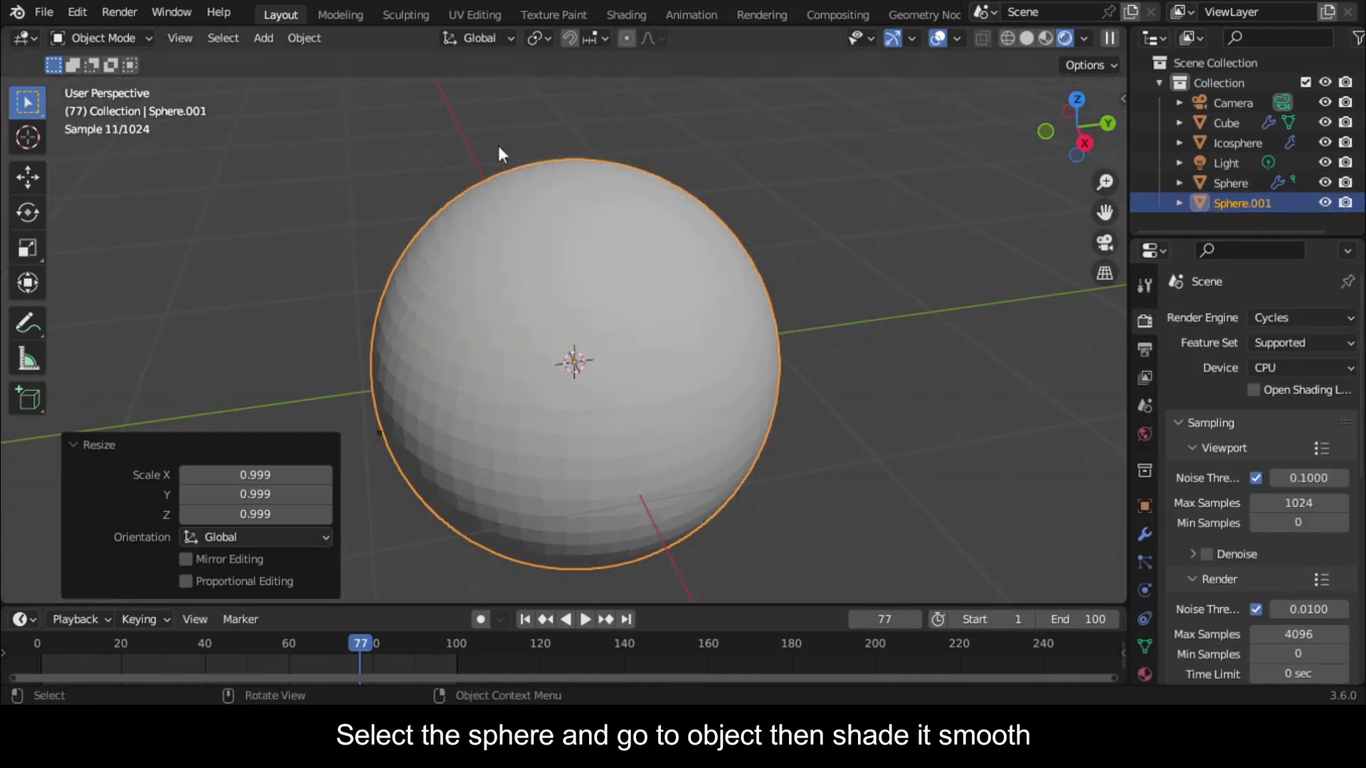
click(303, 38)
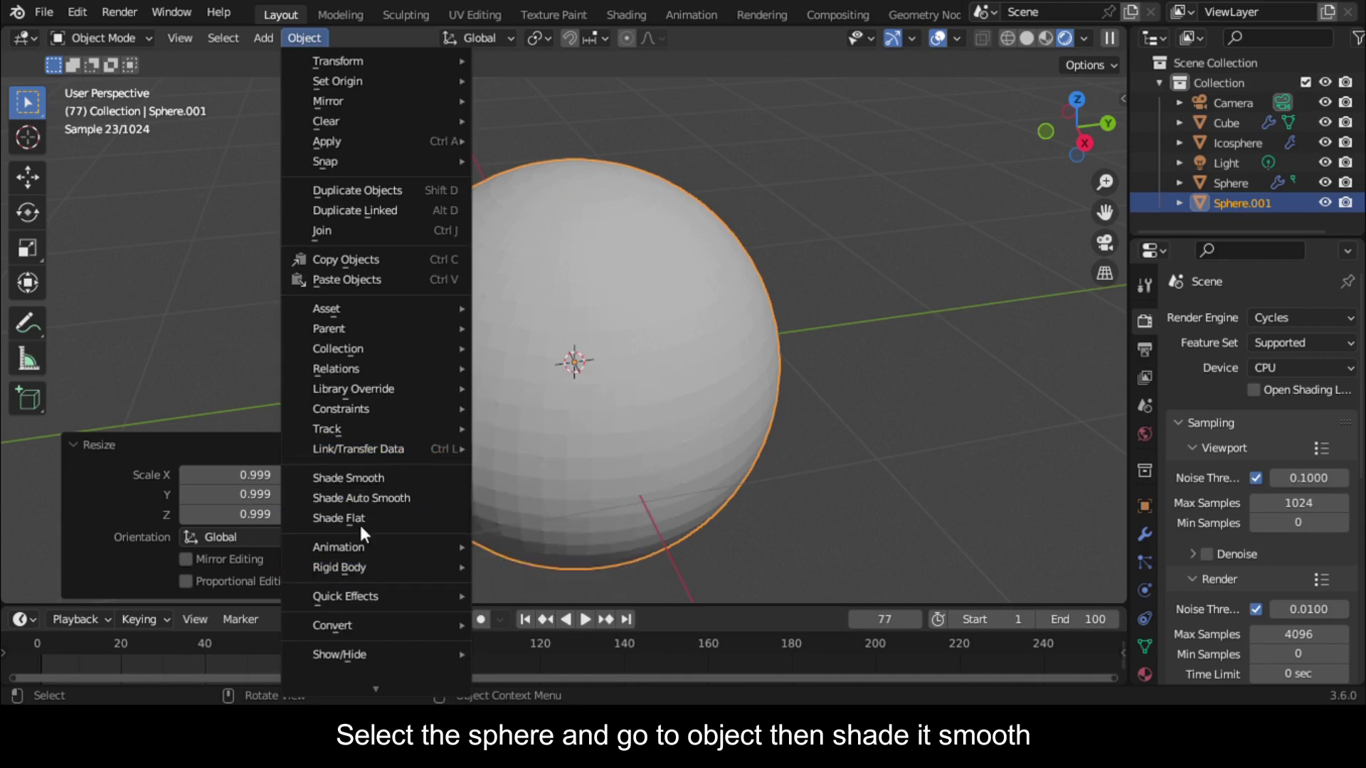
click(380, 479)
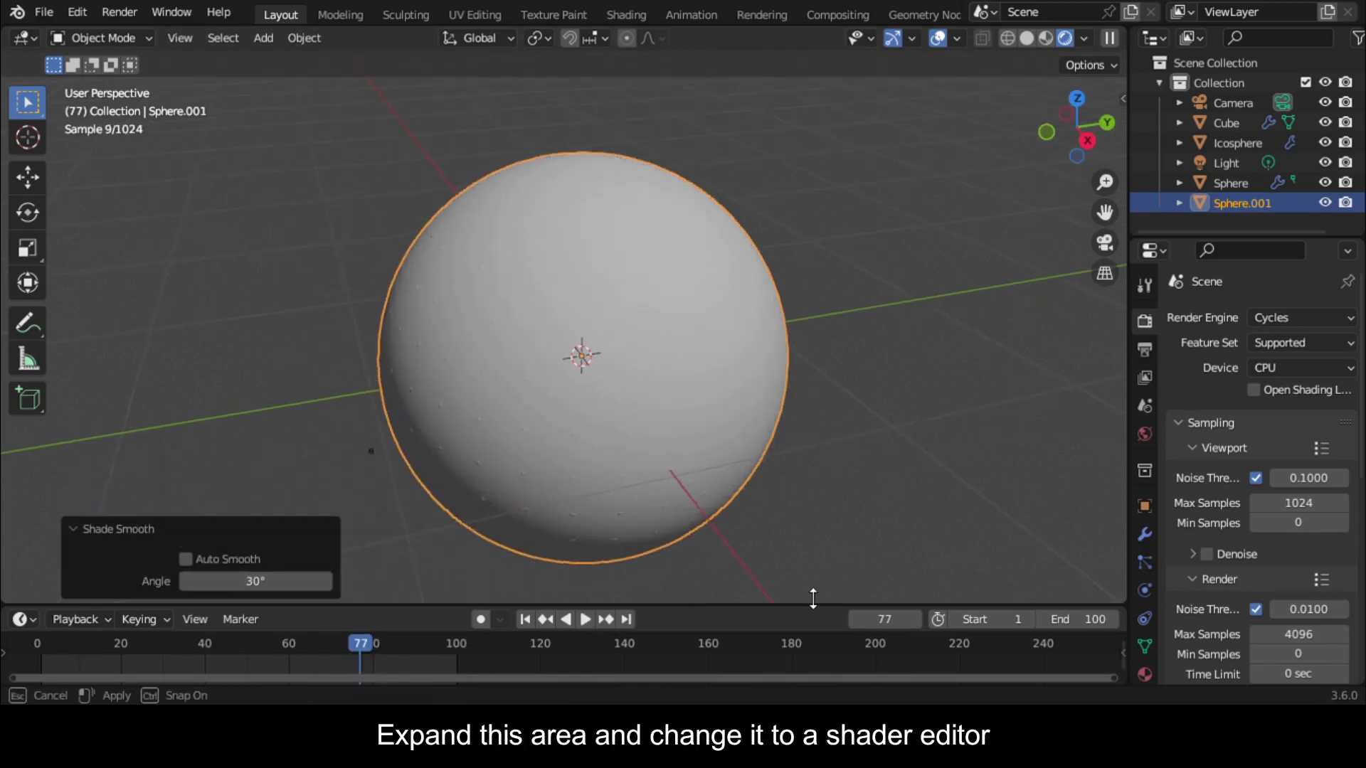
Enlarge the timeline area, turn it into a Shader Editor and create a new material for the solidified sphere
drag(810, 604, 733, 469)
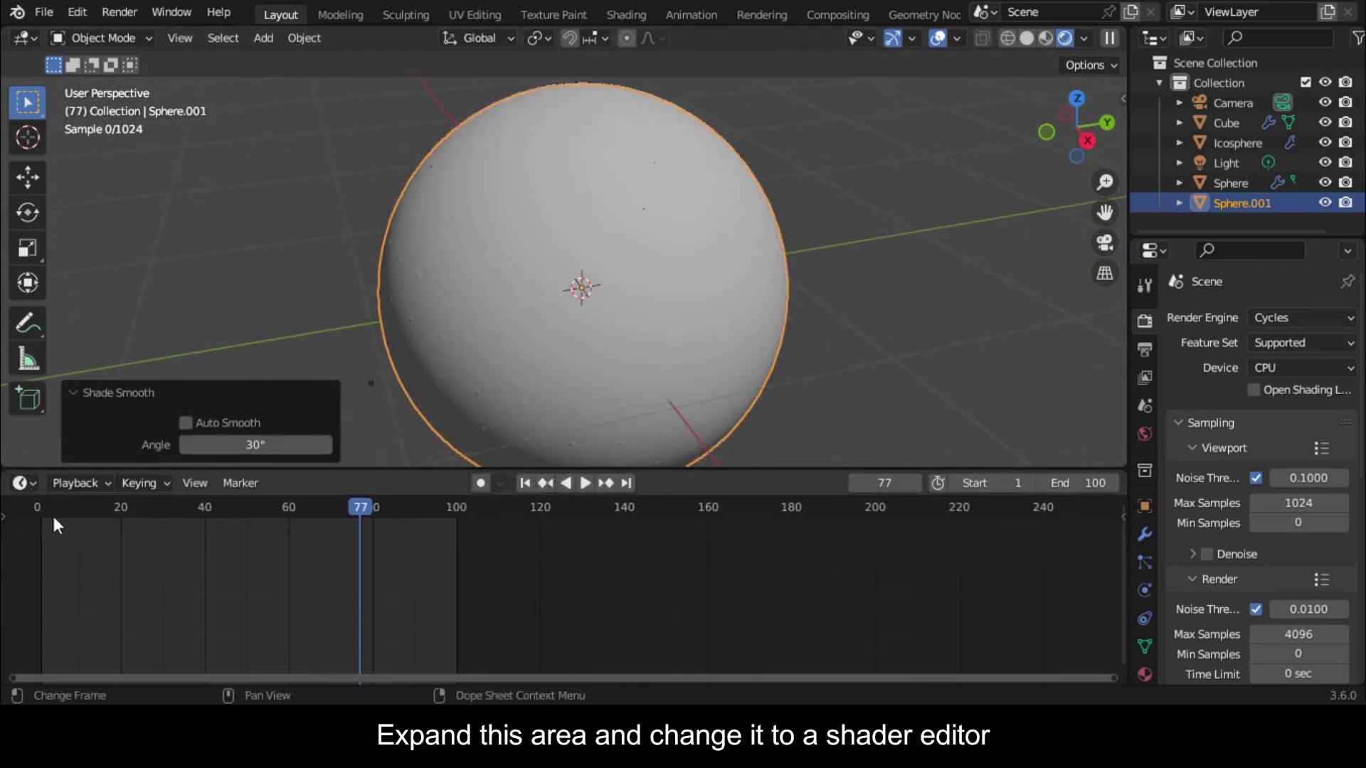
click(26, 483)
click(54, 410)
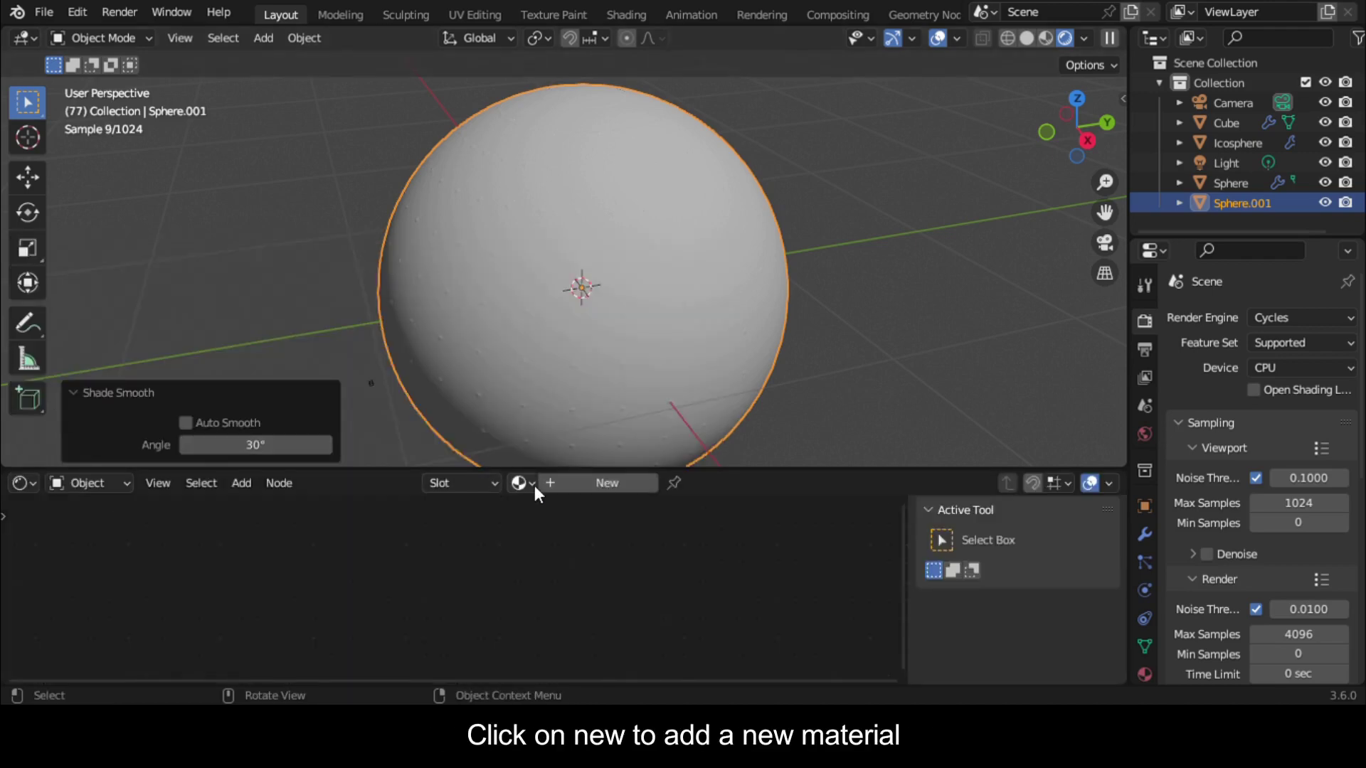
click(557, 484)
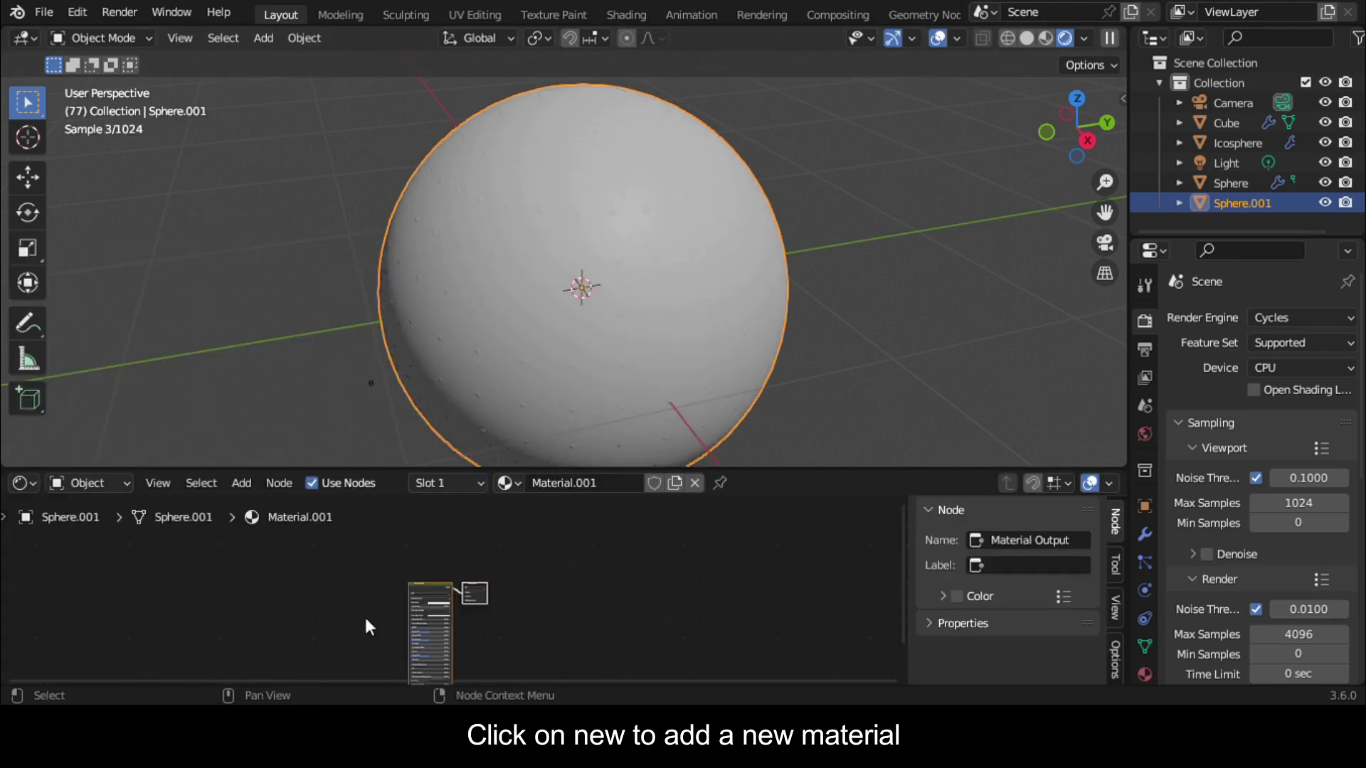
Replace the sphere material's Principled BSDF with a Glass BSDF connected to the output's Surface
click(432, 590)
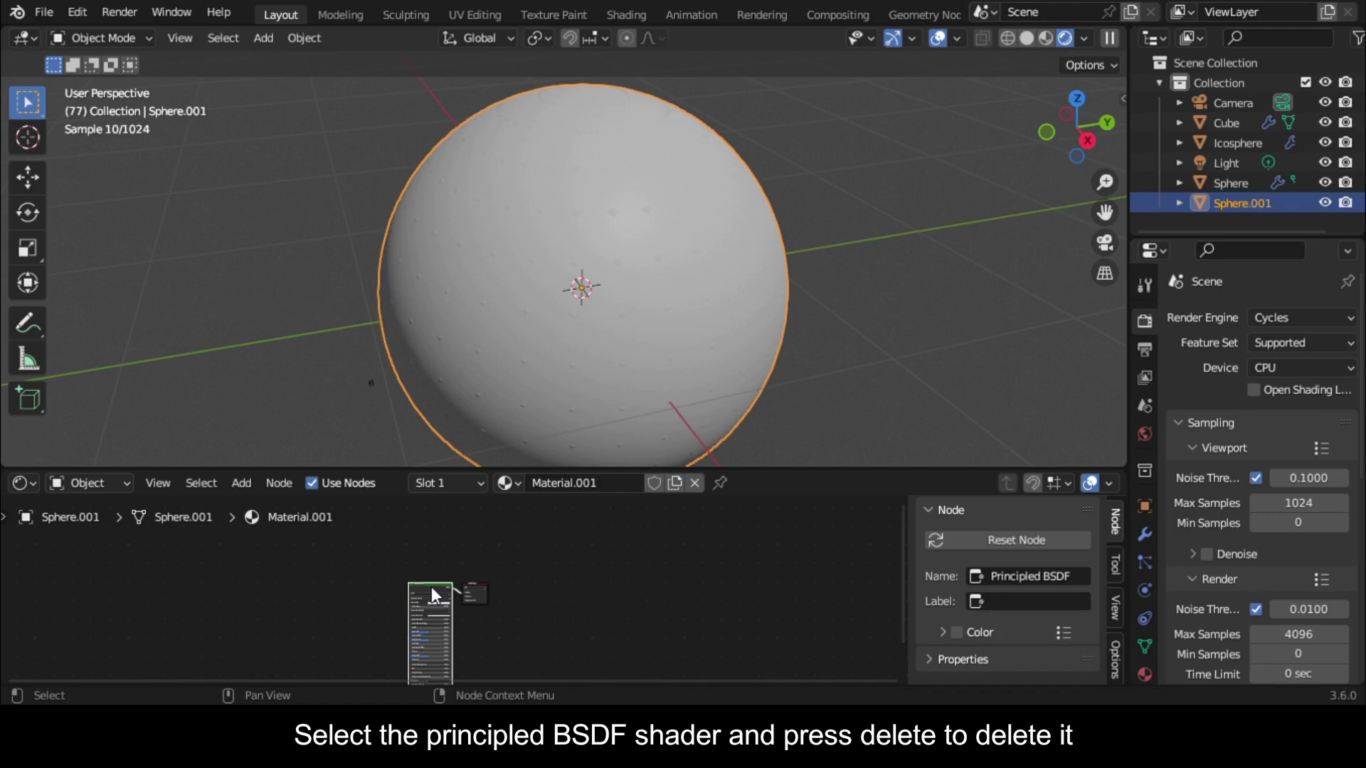
key(Delete)
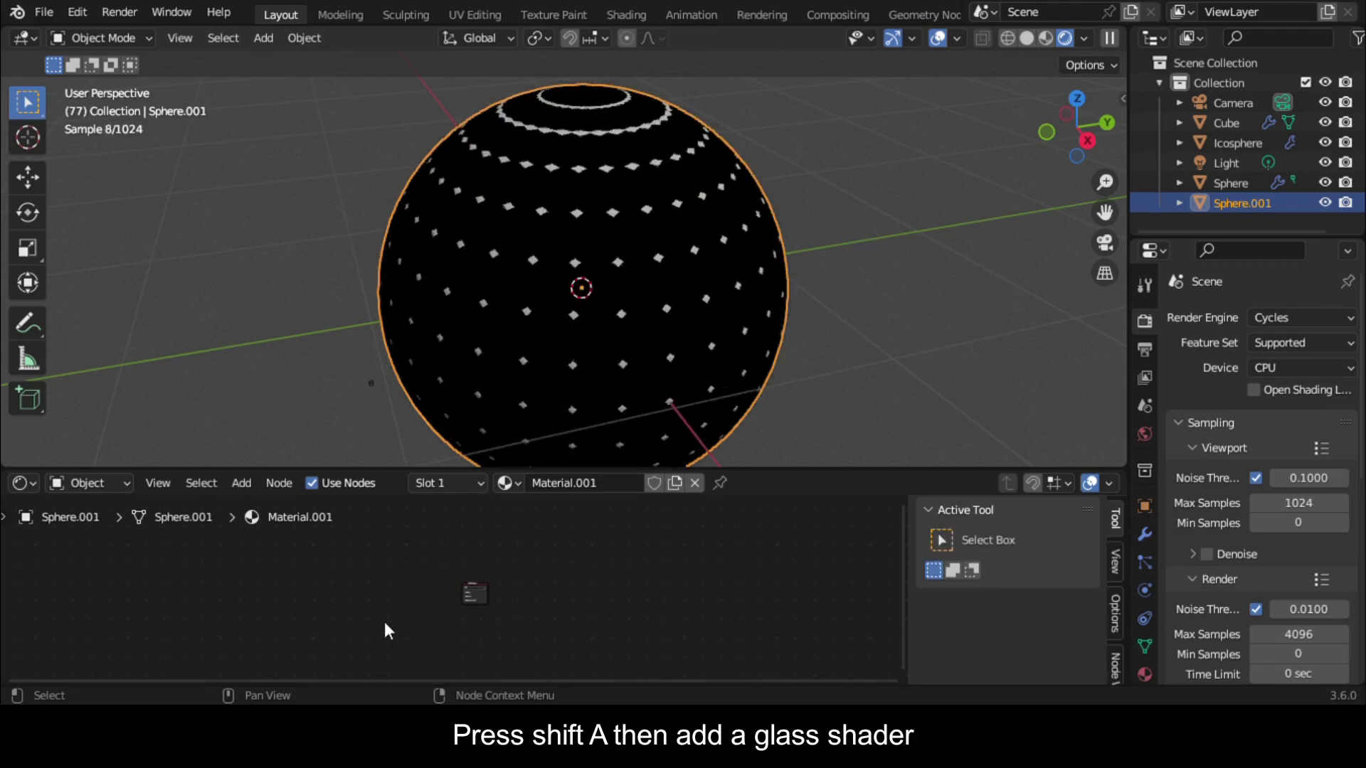
key(shift+a)
text(glas)
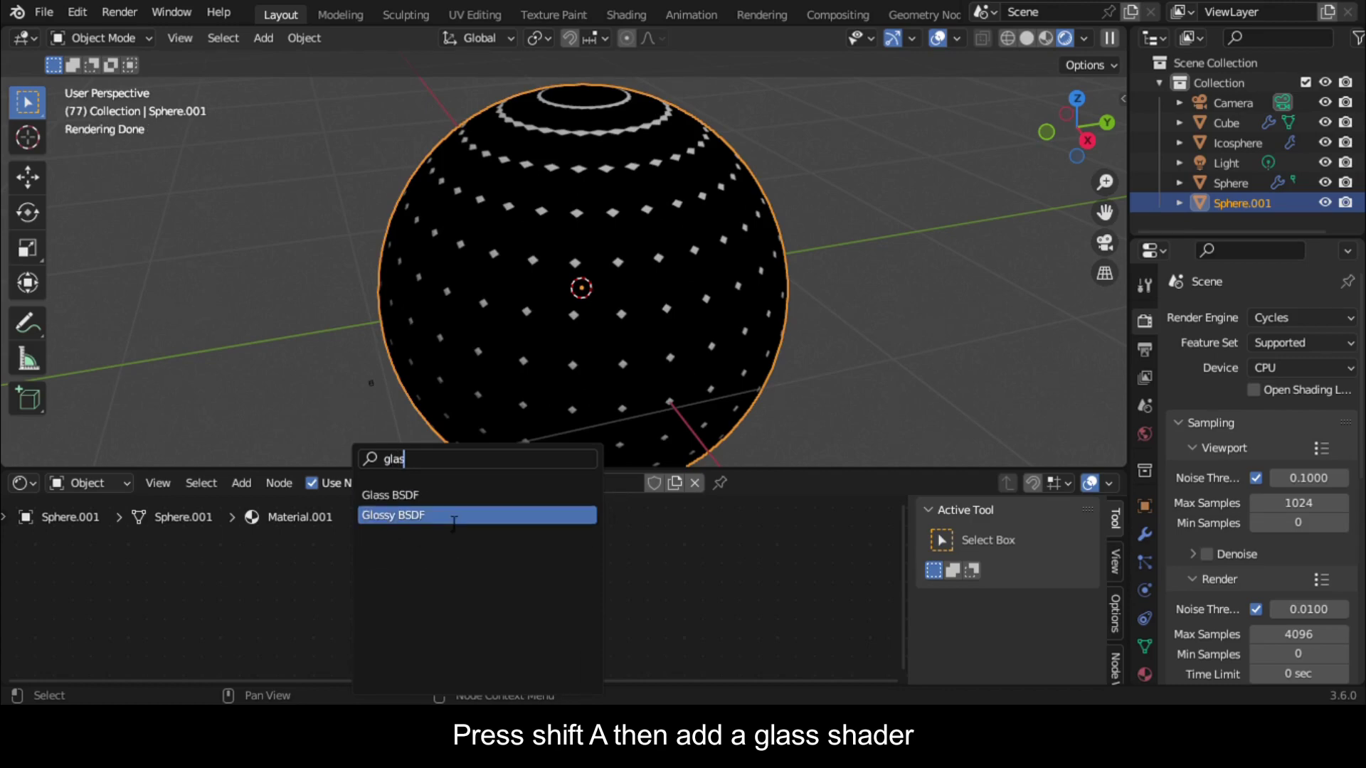
key(Return)
click(462, 562)
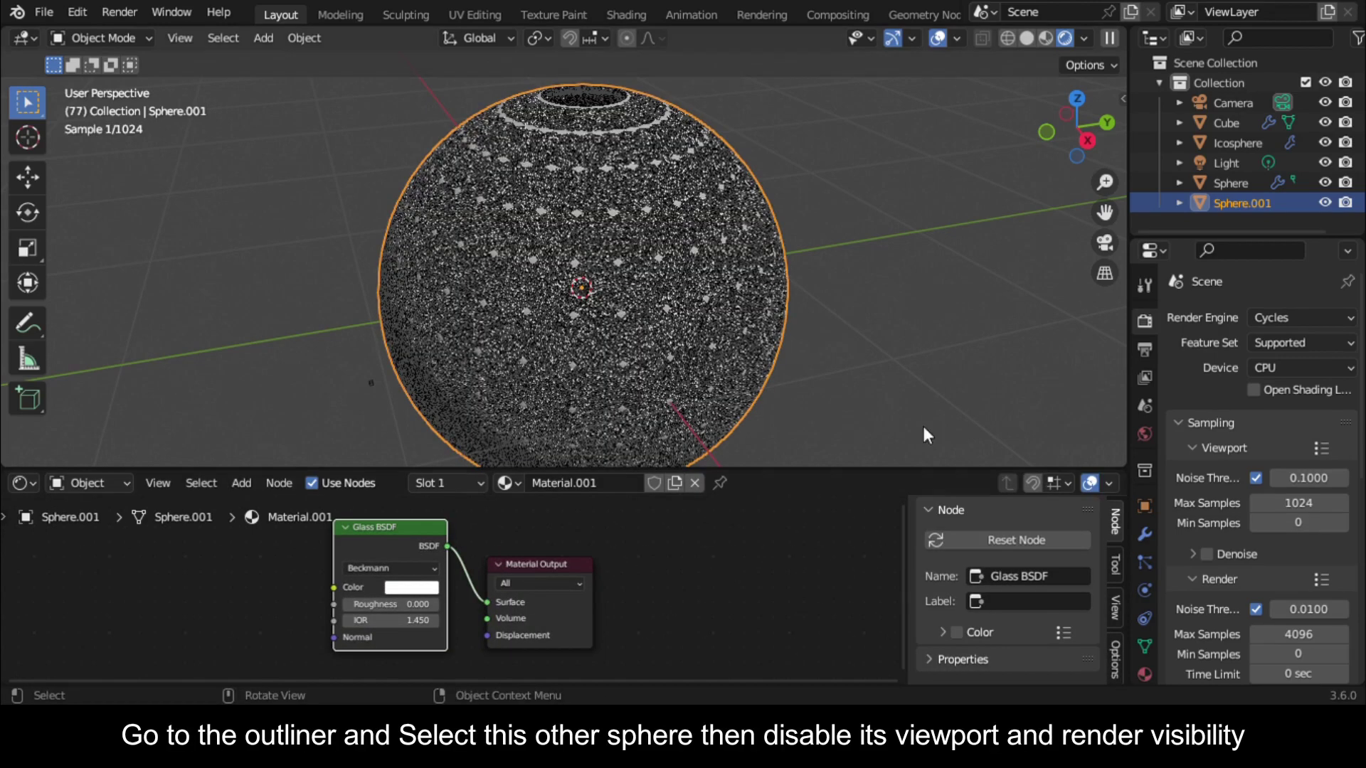
Disable the viewport and render visibility of the original effector sphere and the ico sphere
click(1231, 183)
click(1324, 183)
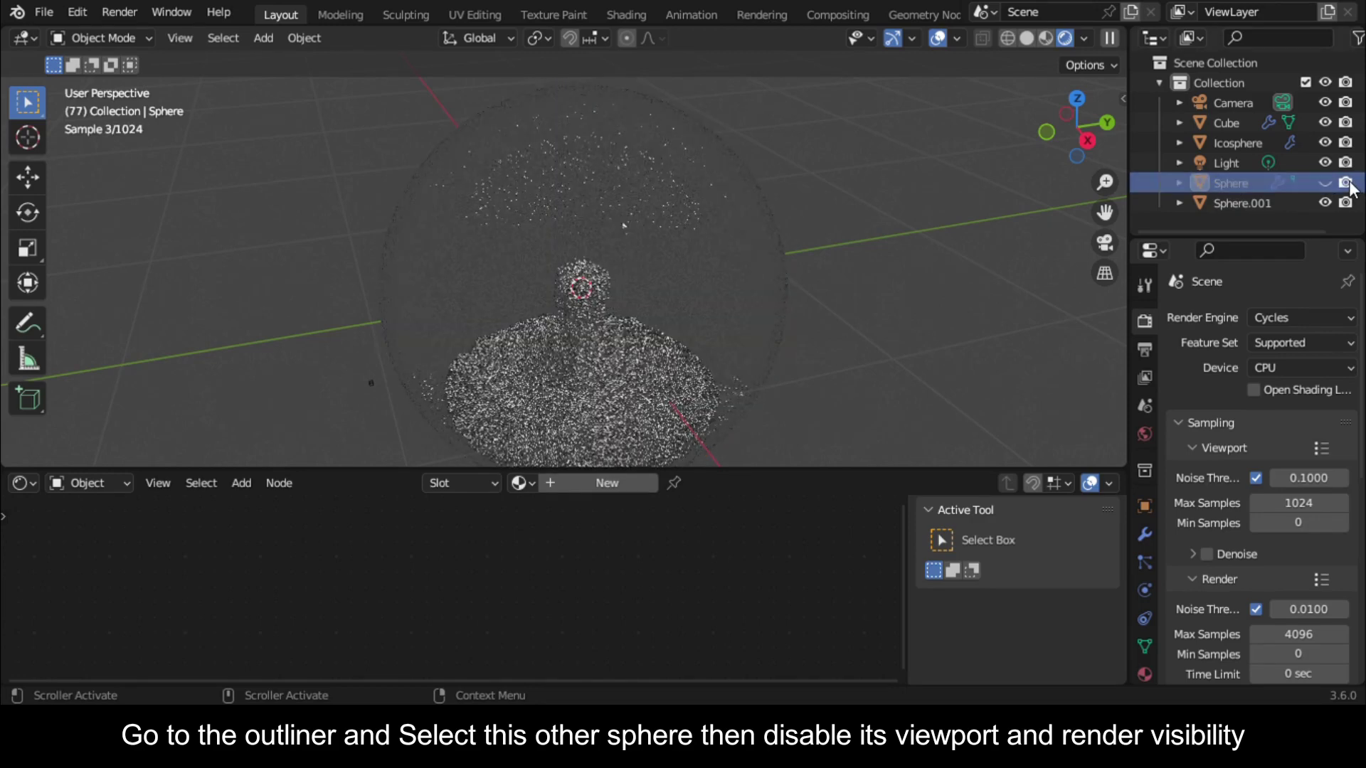
click(1346, 183)
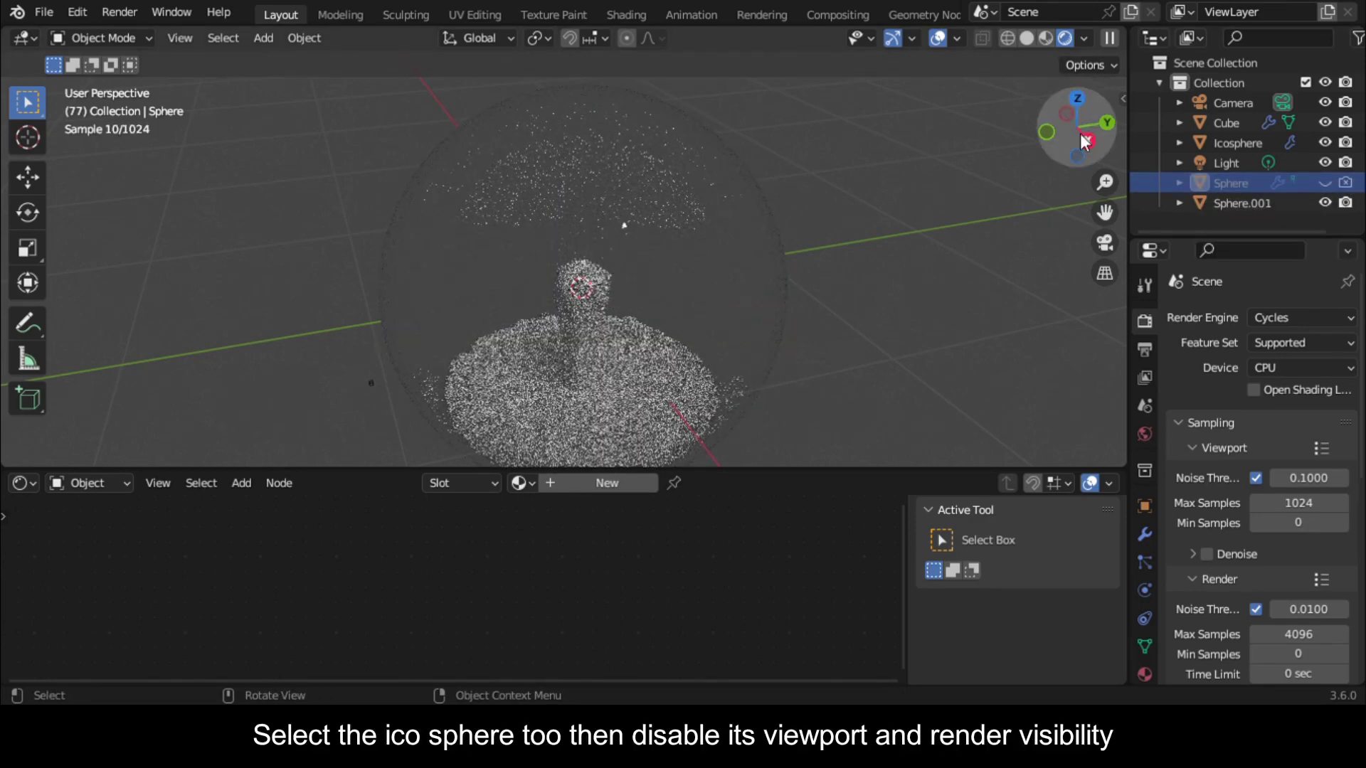
drag(1085, 141, 1082, 138)
click(1242, 202)
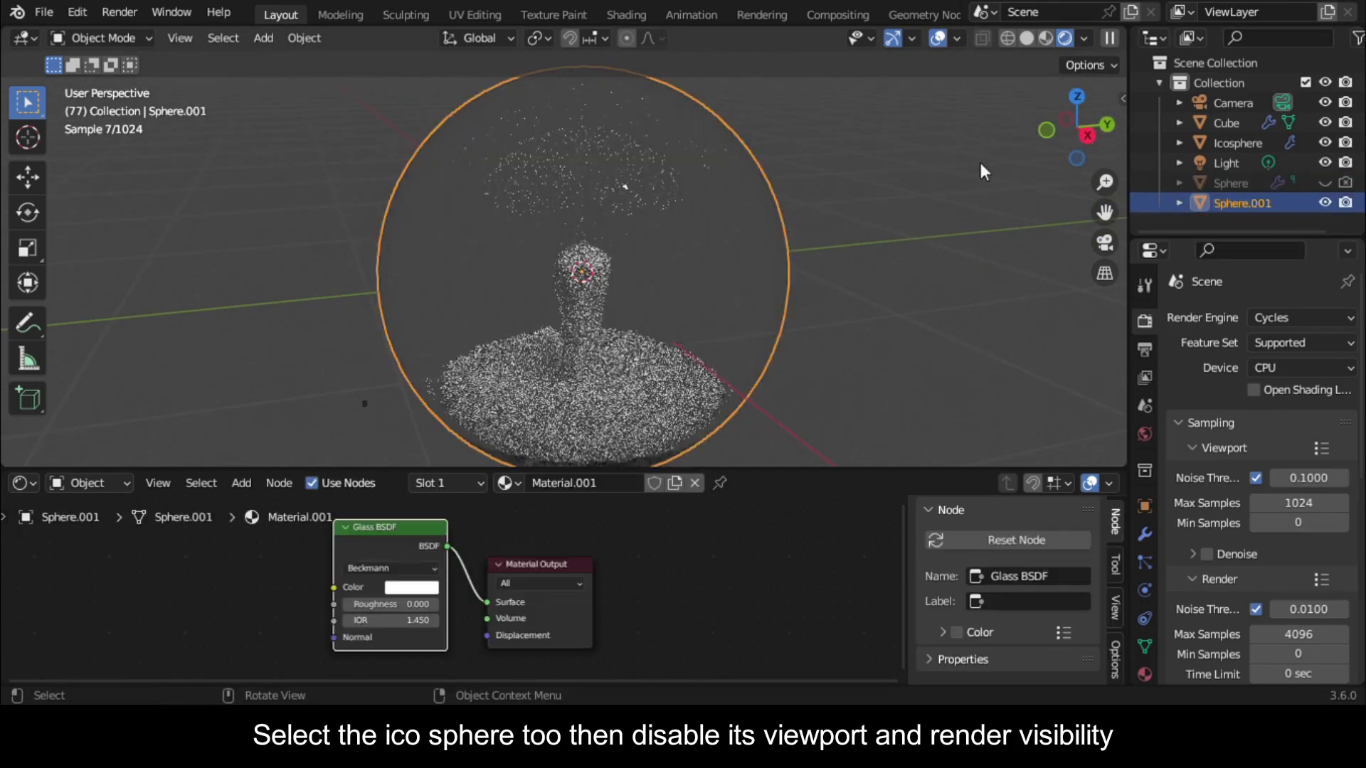
click(1253, 146)
click(1324, 143)
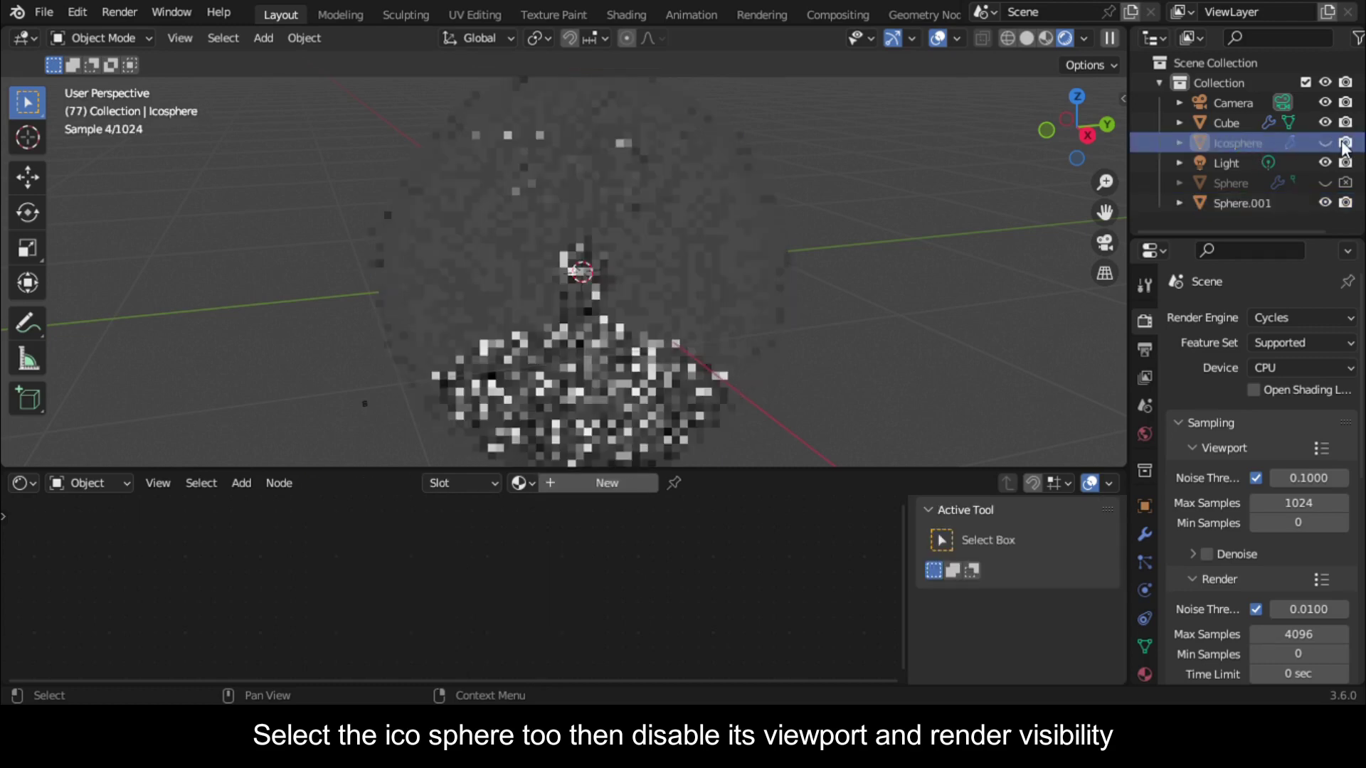
click(1346, 143)
click(1242, 203)
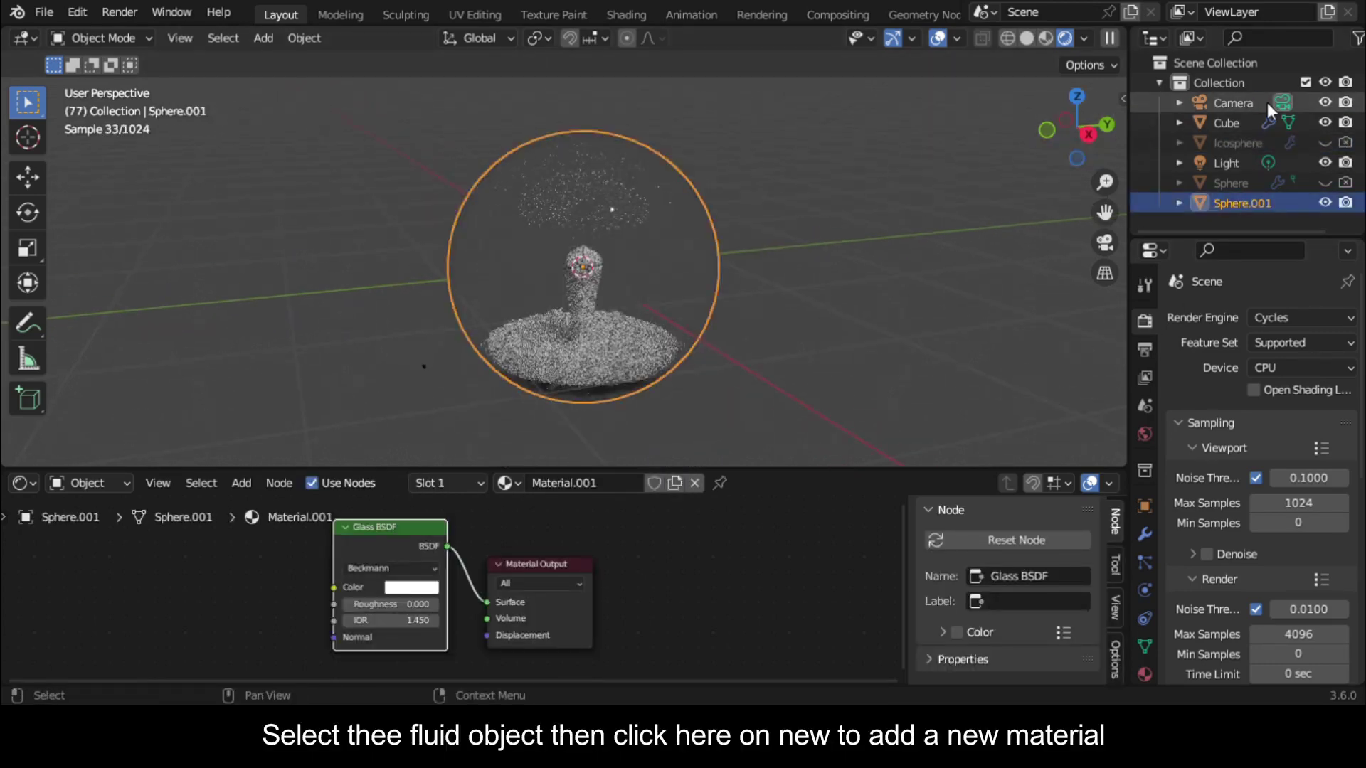
Create a new material for the fluid cube and turn off Scene World for the rendered viewport shading
click(1228, 118)
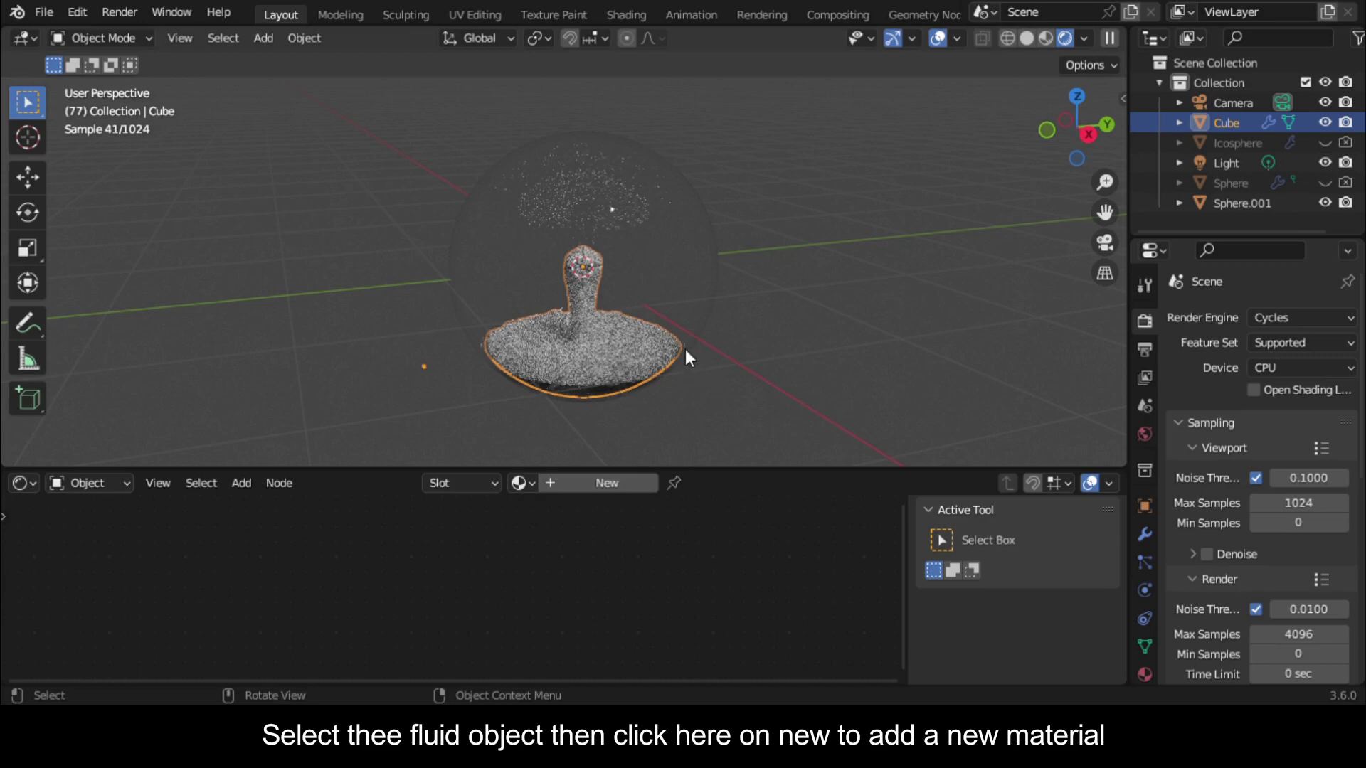
click(560, 485)
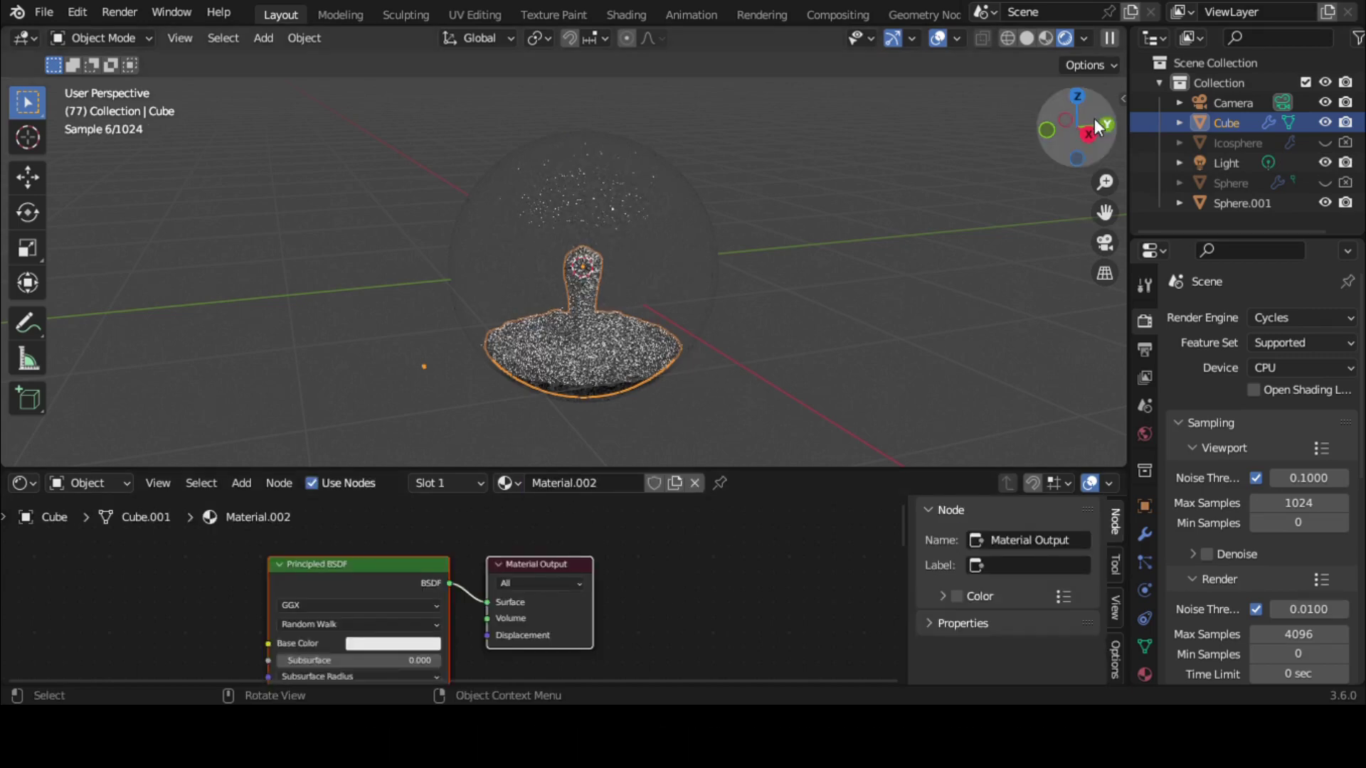
click(1084, 37)
click(975, 153)
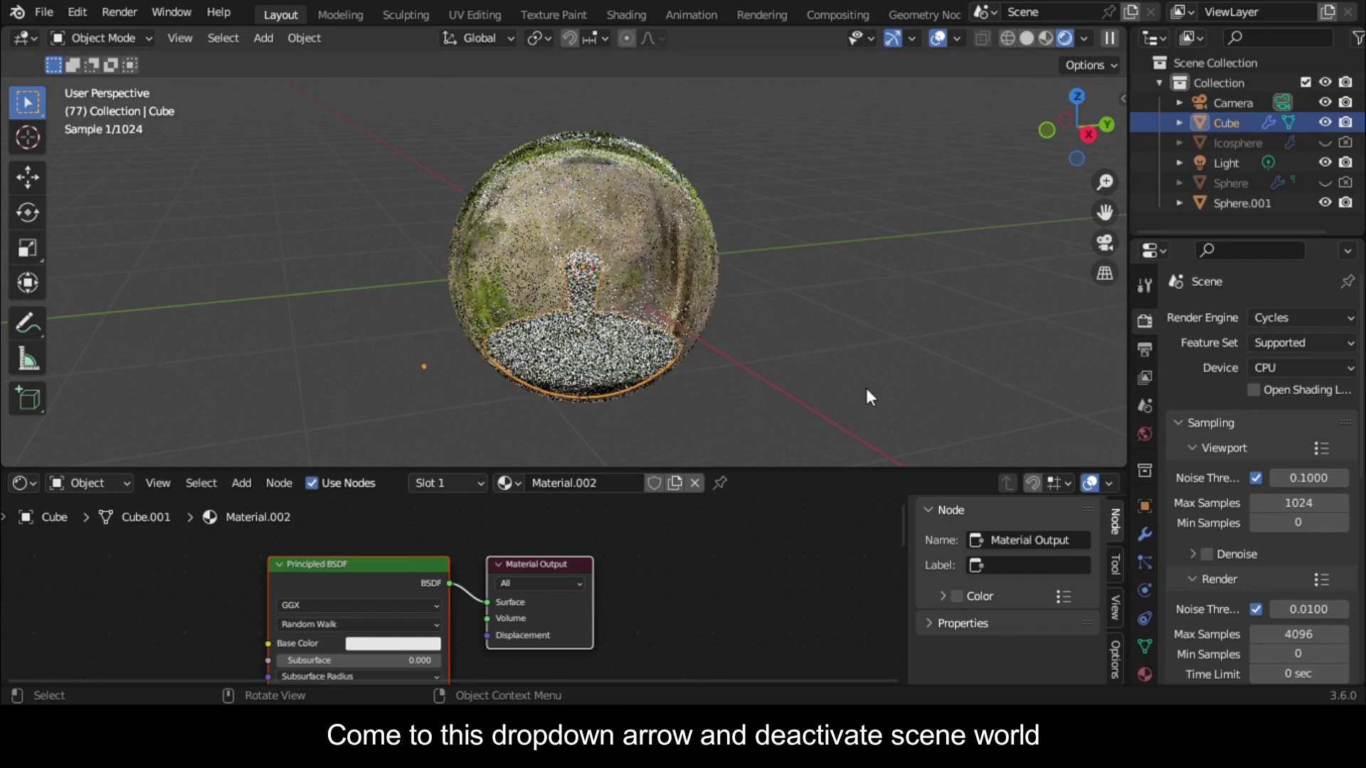
Replace the fluid material's Principled BSDF with a Glass BSDF connected to Surface and give it a light orange color
scroll(410, 556, down, 1)
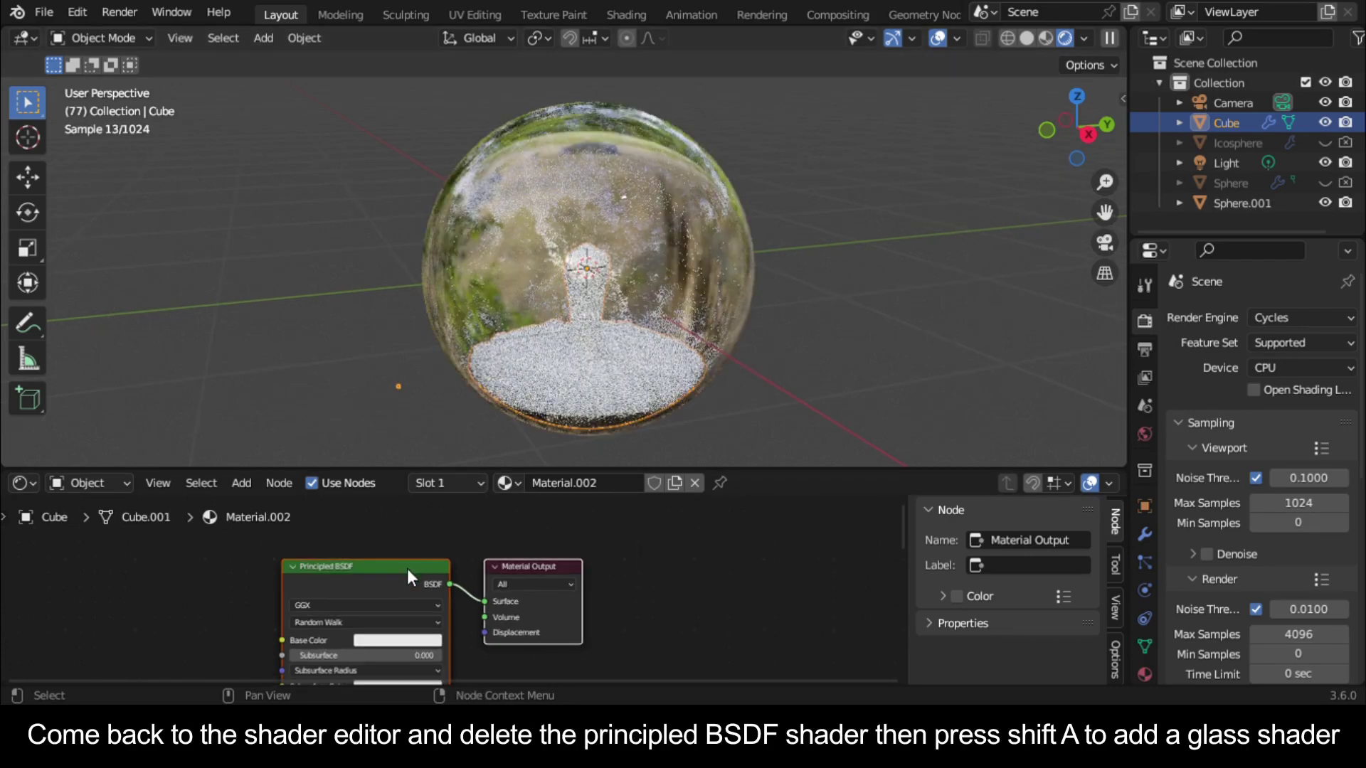
click(407, 570)
key(Delete)
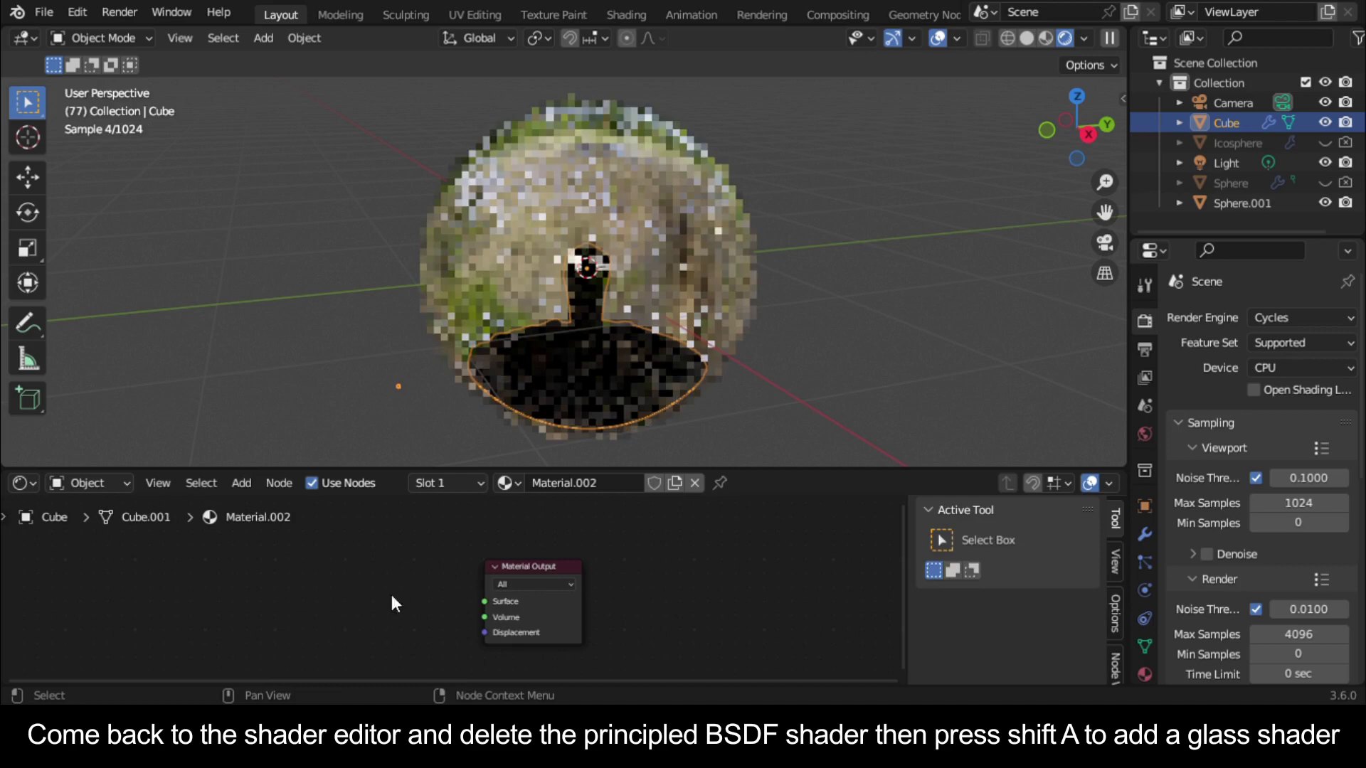
key(shift+a)
click(334, 468)
text(gla)
click(385, 496)
click(472, 594)
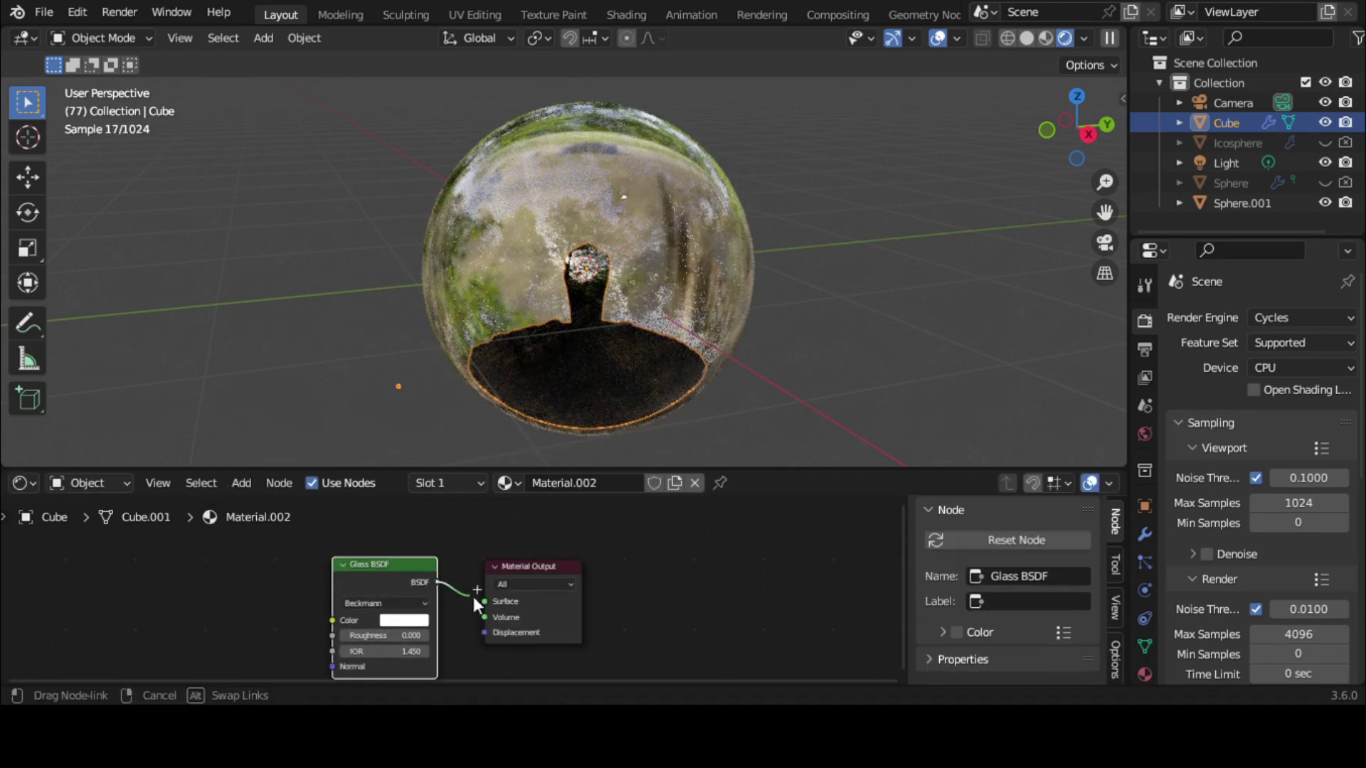
click(390, 620)
click(430, 480)
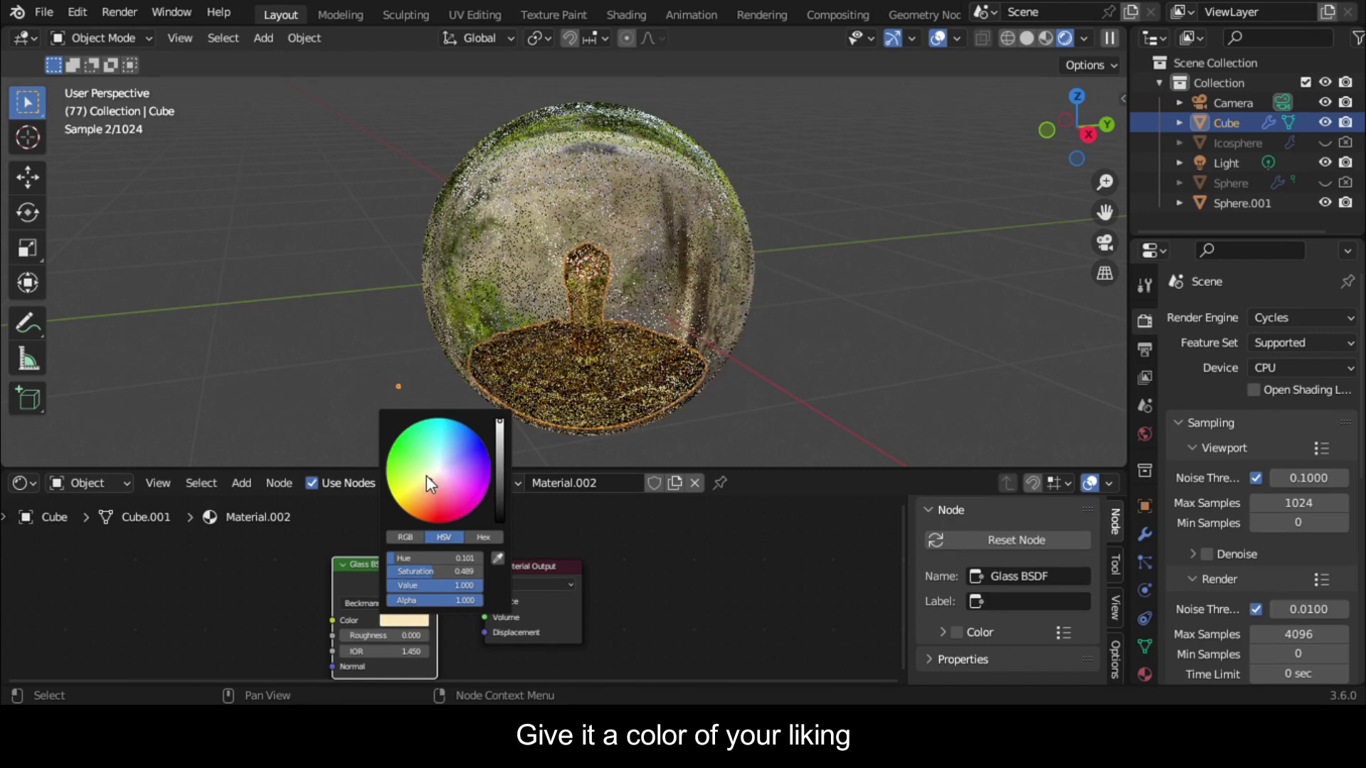
Switch the shader type to World, add an Environment Texture and connect its Color output to the Background node's Color
click(119, 481)
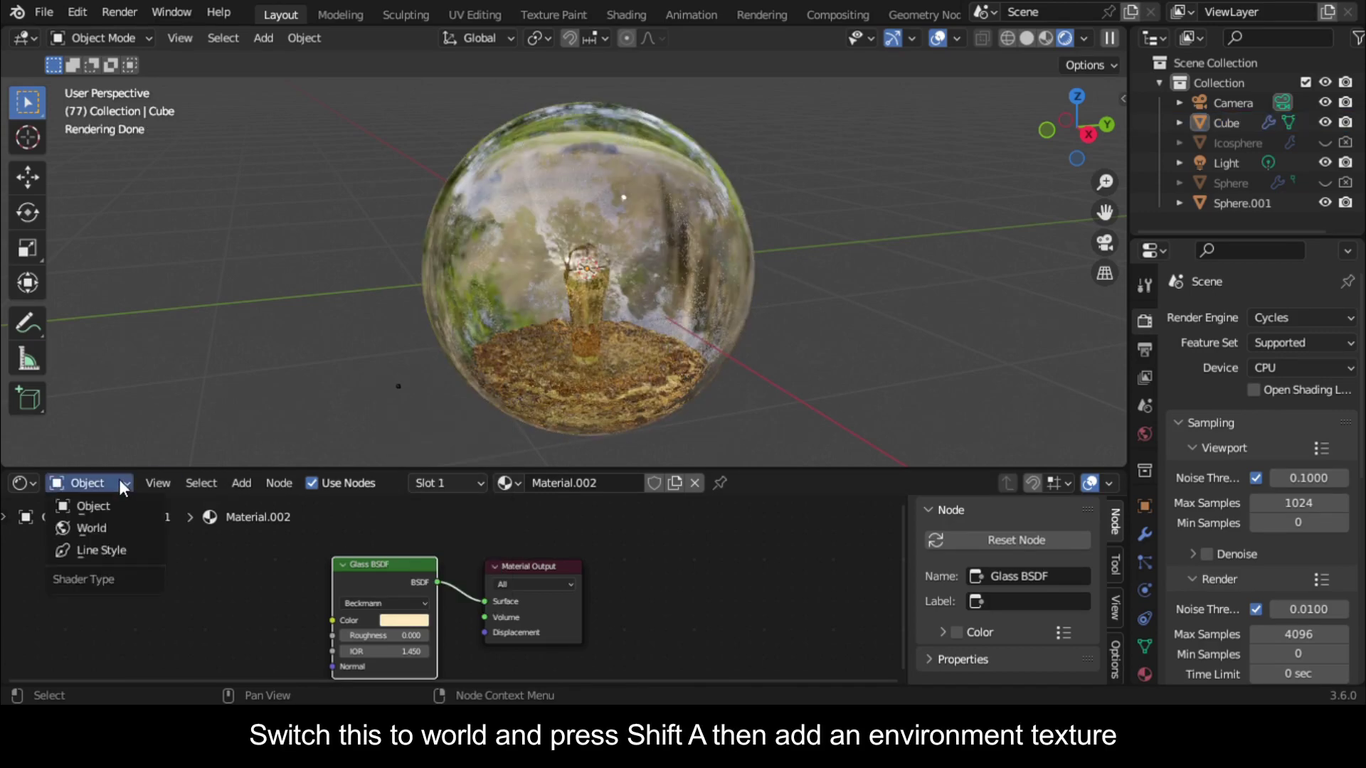
click(114, 519)
key(shift+a)
text(env)
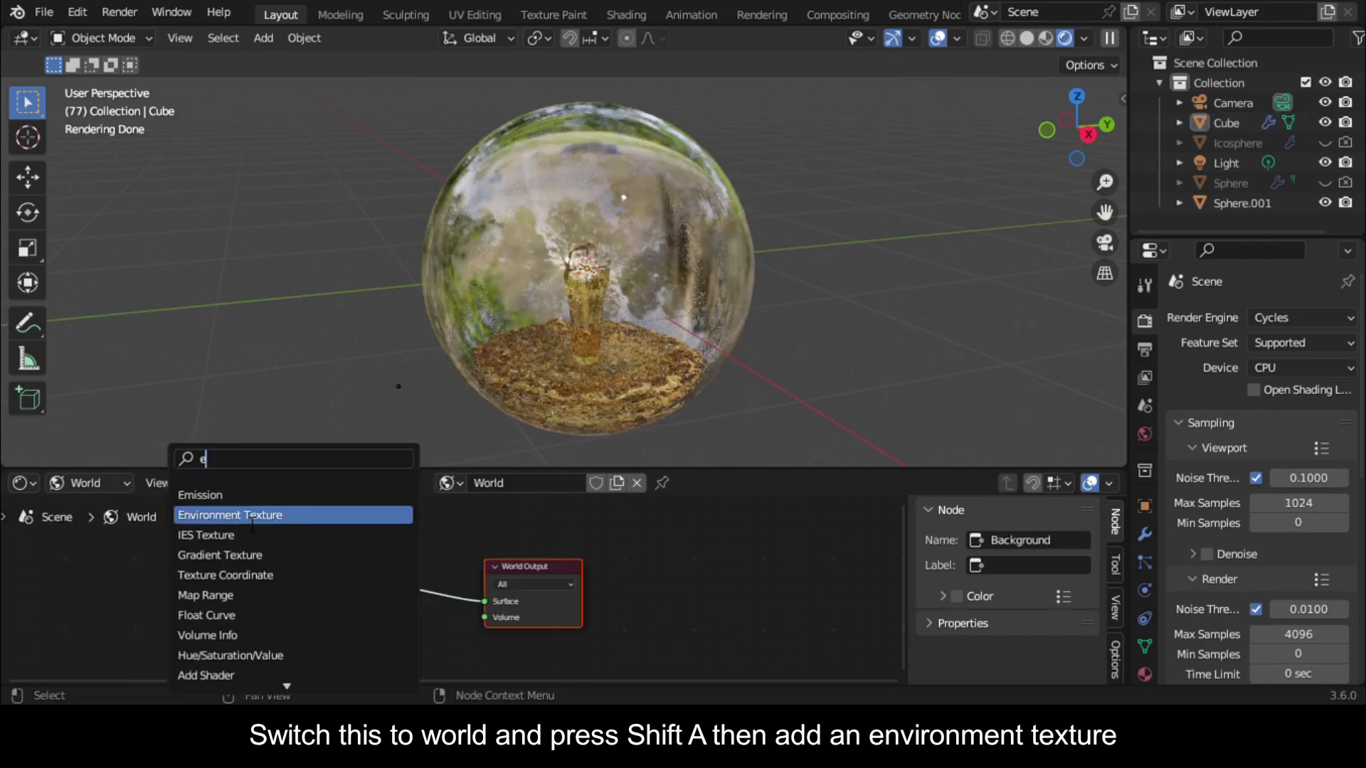
key(Return)
click(245, 576)
drag(249, 571, 283, 601)
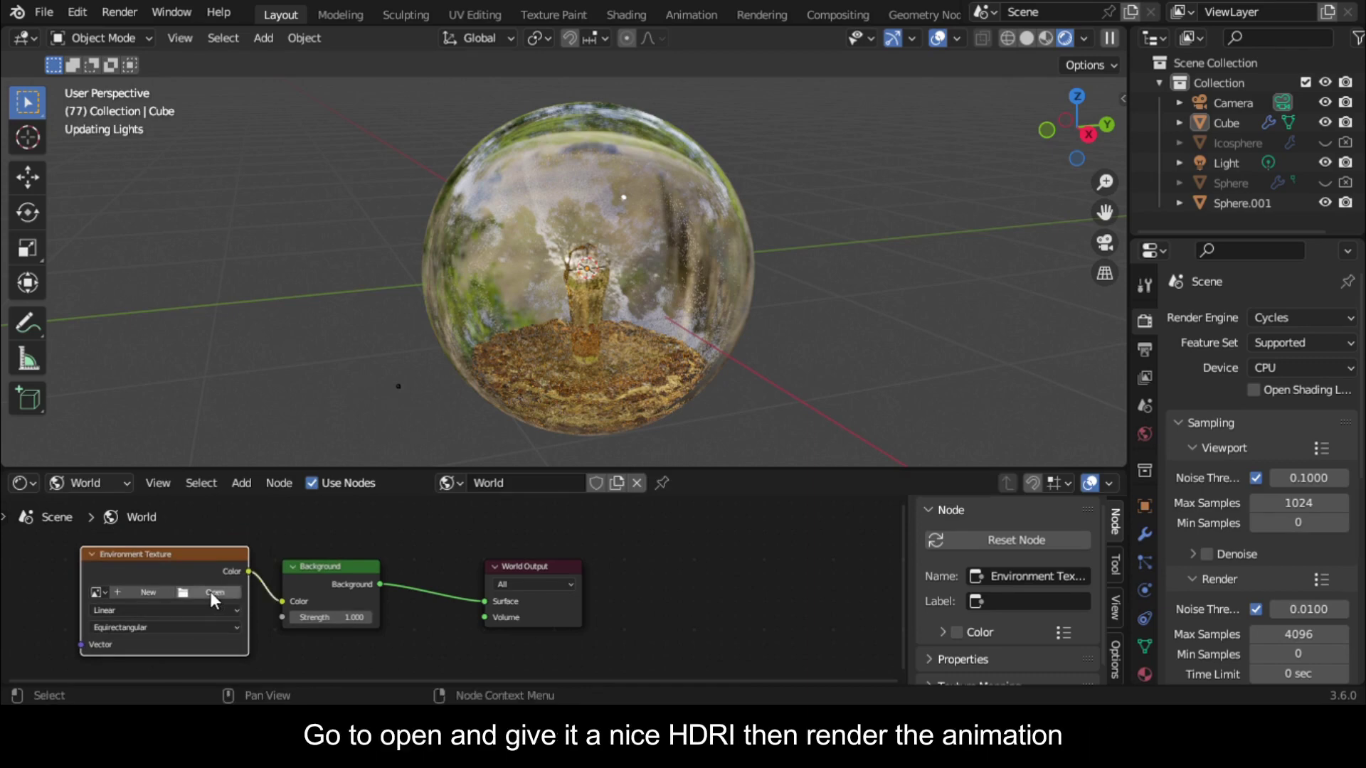
Load kloppenheim_02_8k.hdr from the hdri folder into the Environment Texture node
click(186, 592)
double_click(851, 352)
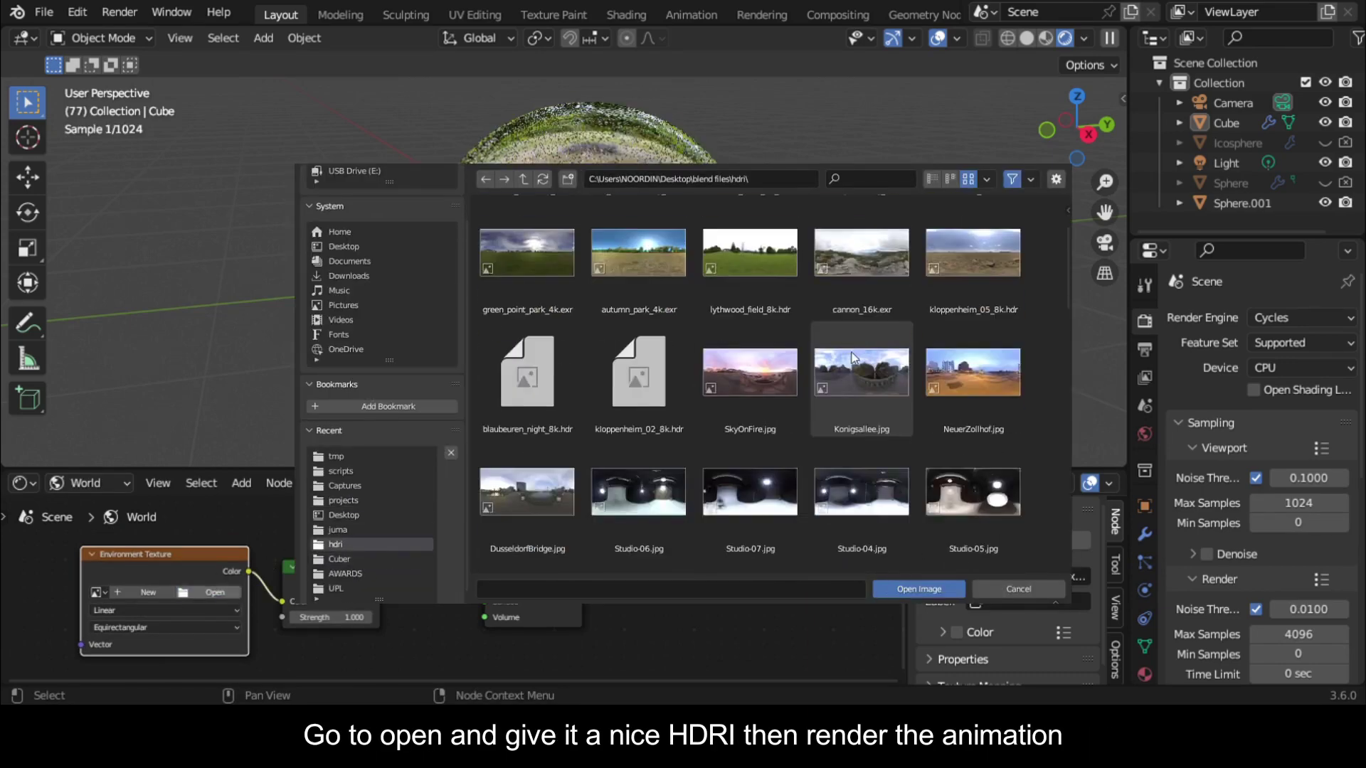
double_click(625, 425)
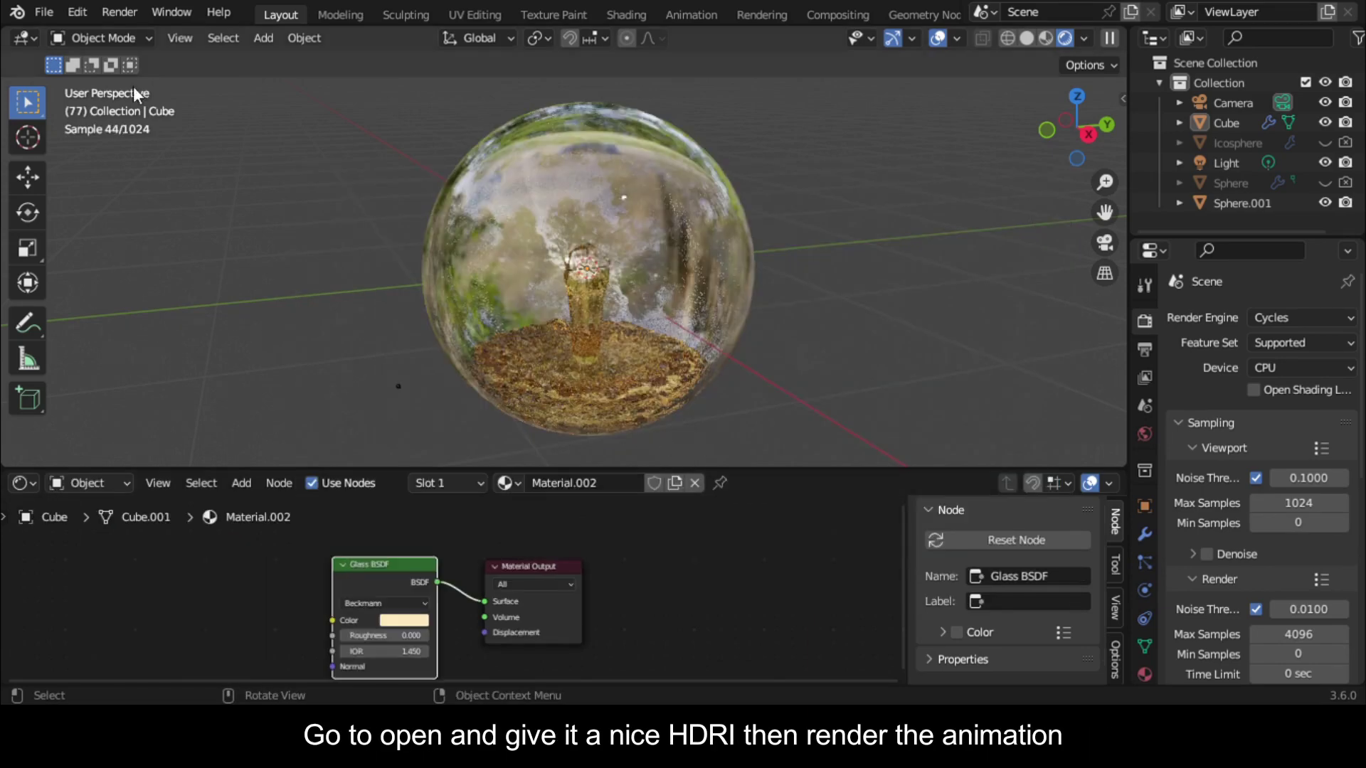
click(119, 12)
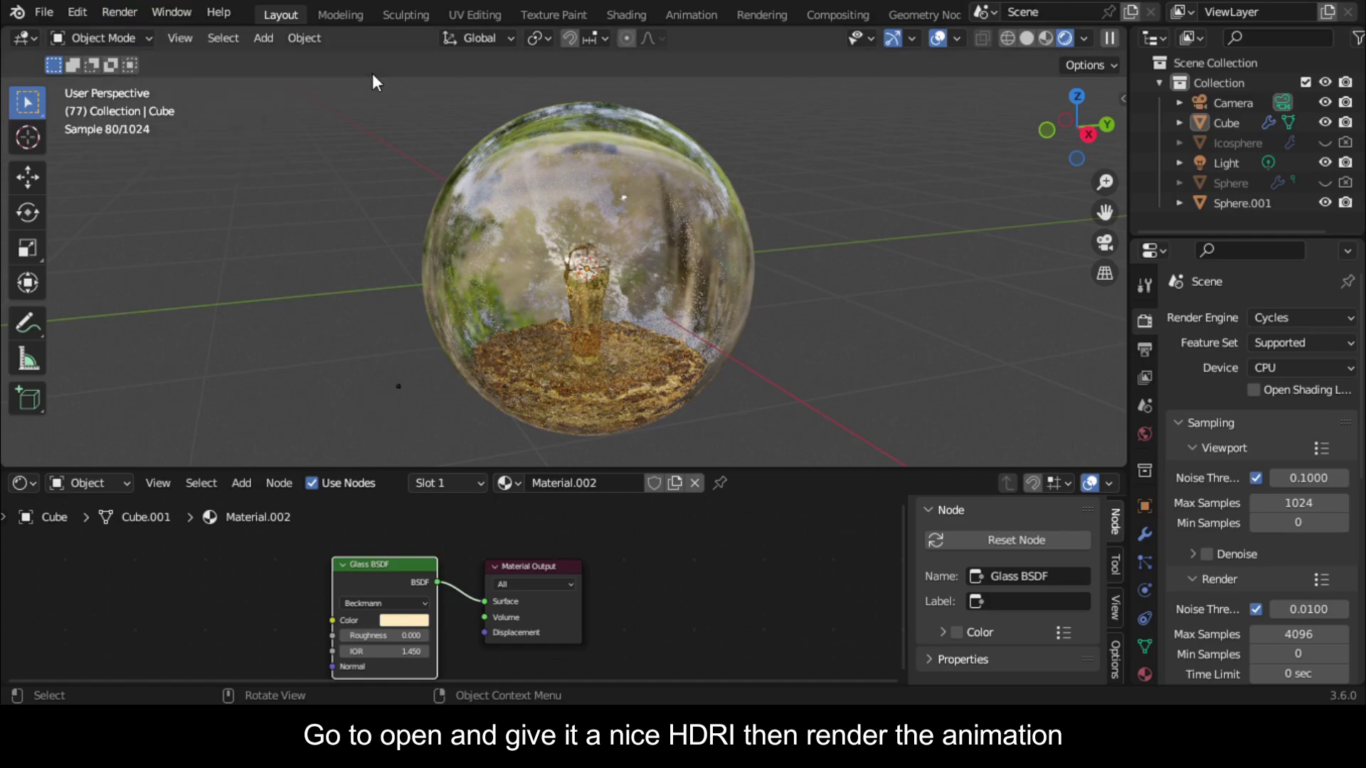